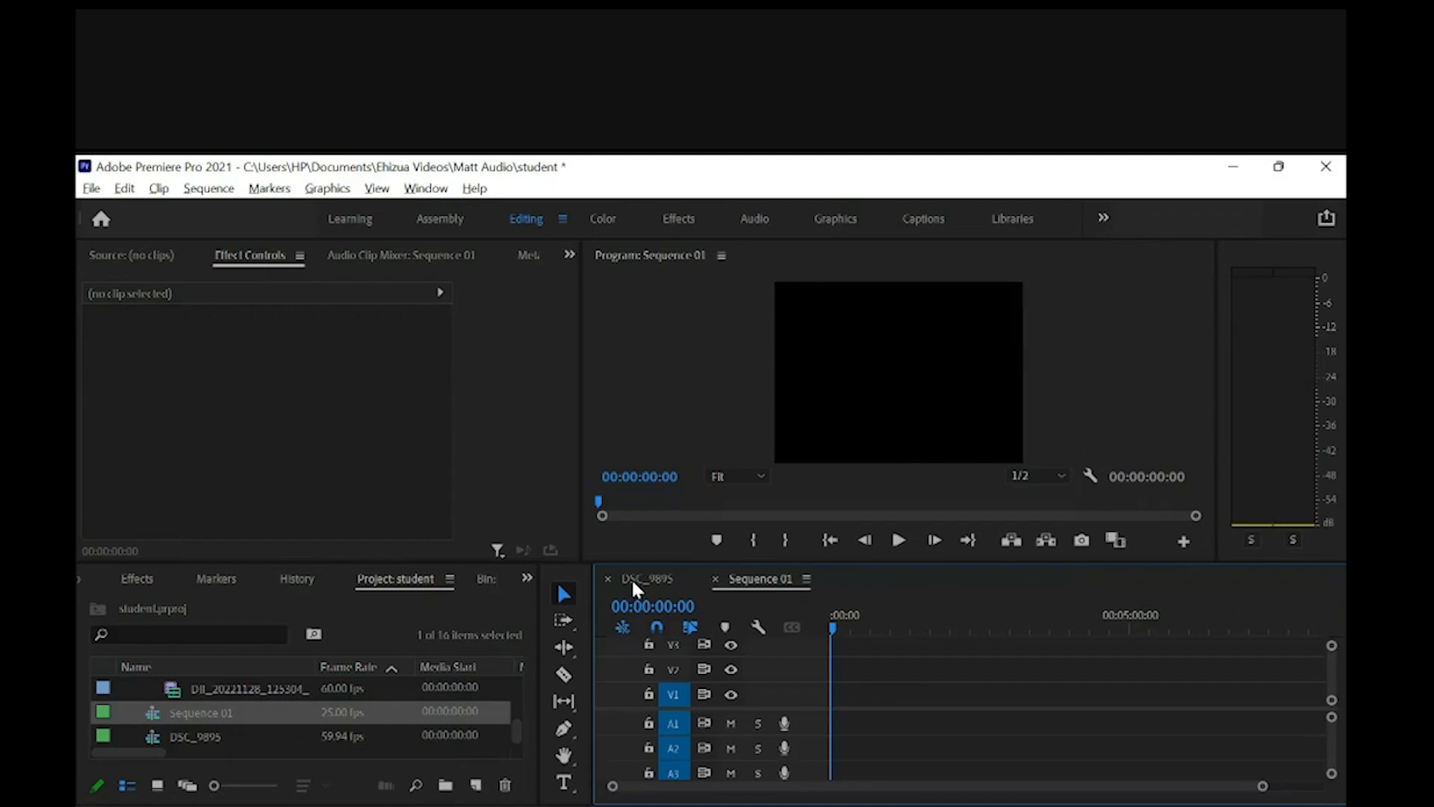
Step: Load the DJI_20221128_125304_752_video.MP4 clip for source preview and scrub it to 00:00:15:55
left_click(634, 582)
left_click(776, 579)
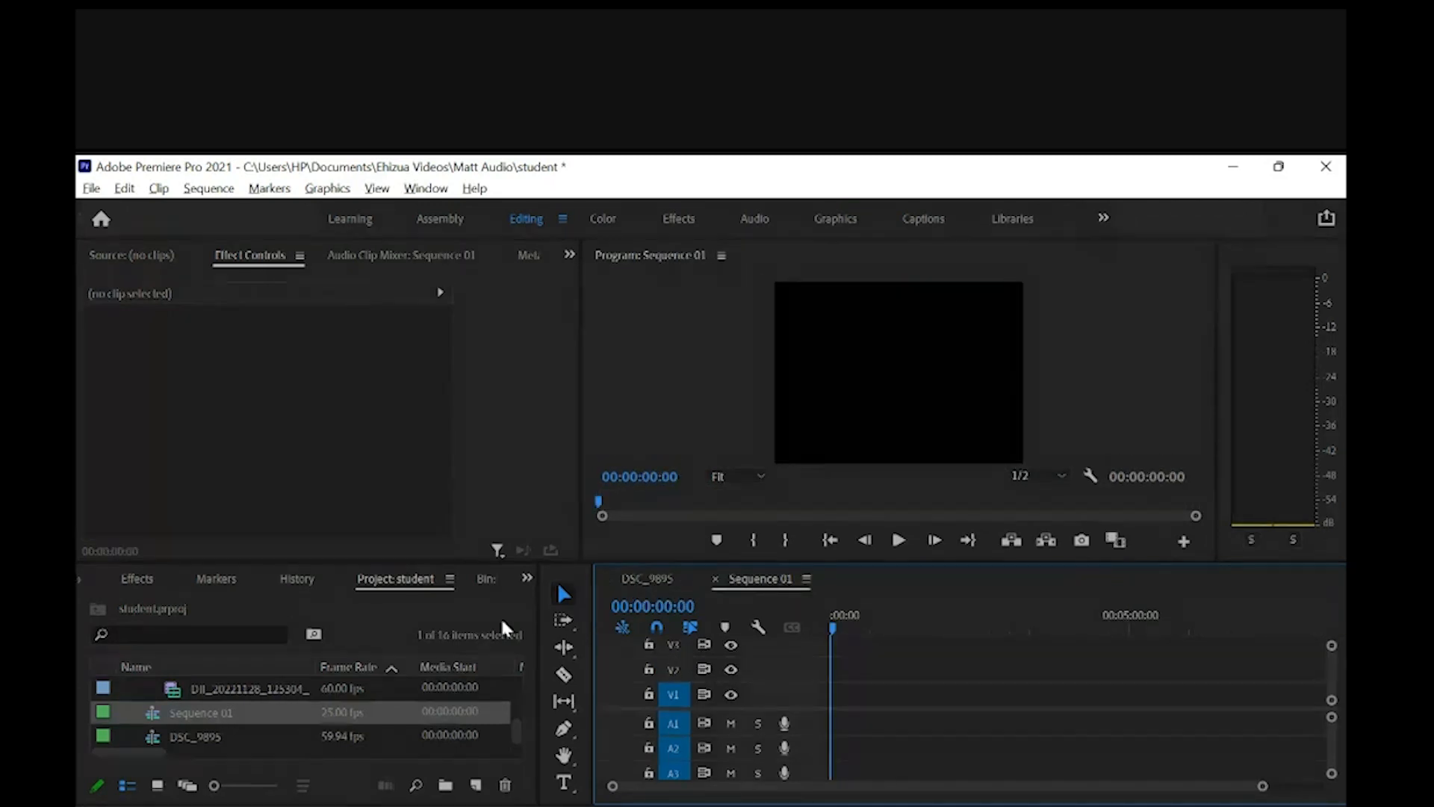
left_click(196, 687)
double_click(179, 693)
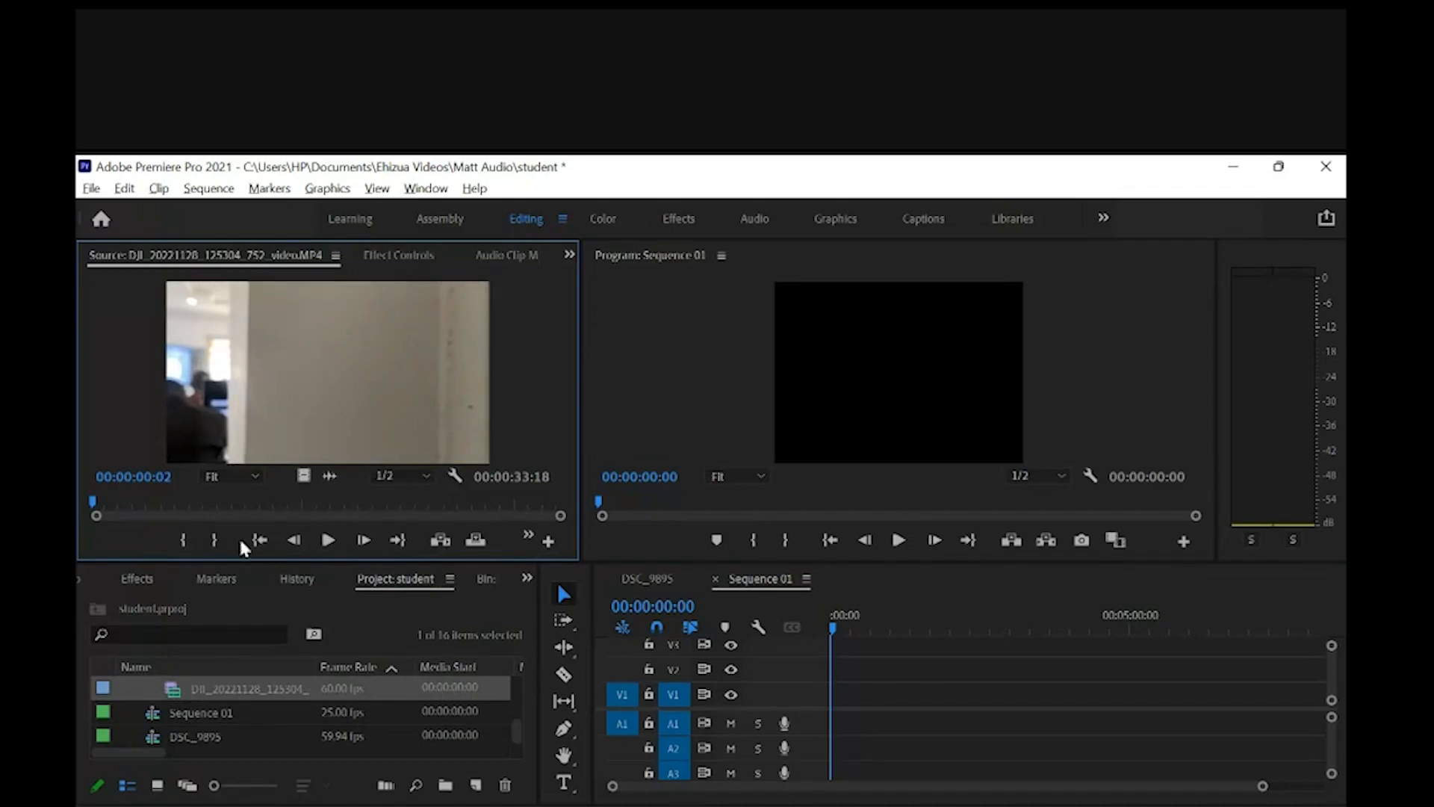
scroll(261, 493, "up", 1)
scroll(294, 418, "down", 1)
scroll(224, 441, "down", 1)
left_click_drag(101, 501, 314, 502)
Step: Place the previewed clip at the start of Sequence 01 on V1 and A1, changing the sequence settings to match the clip
left_click_drag(315, 397, 835, 711)
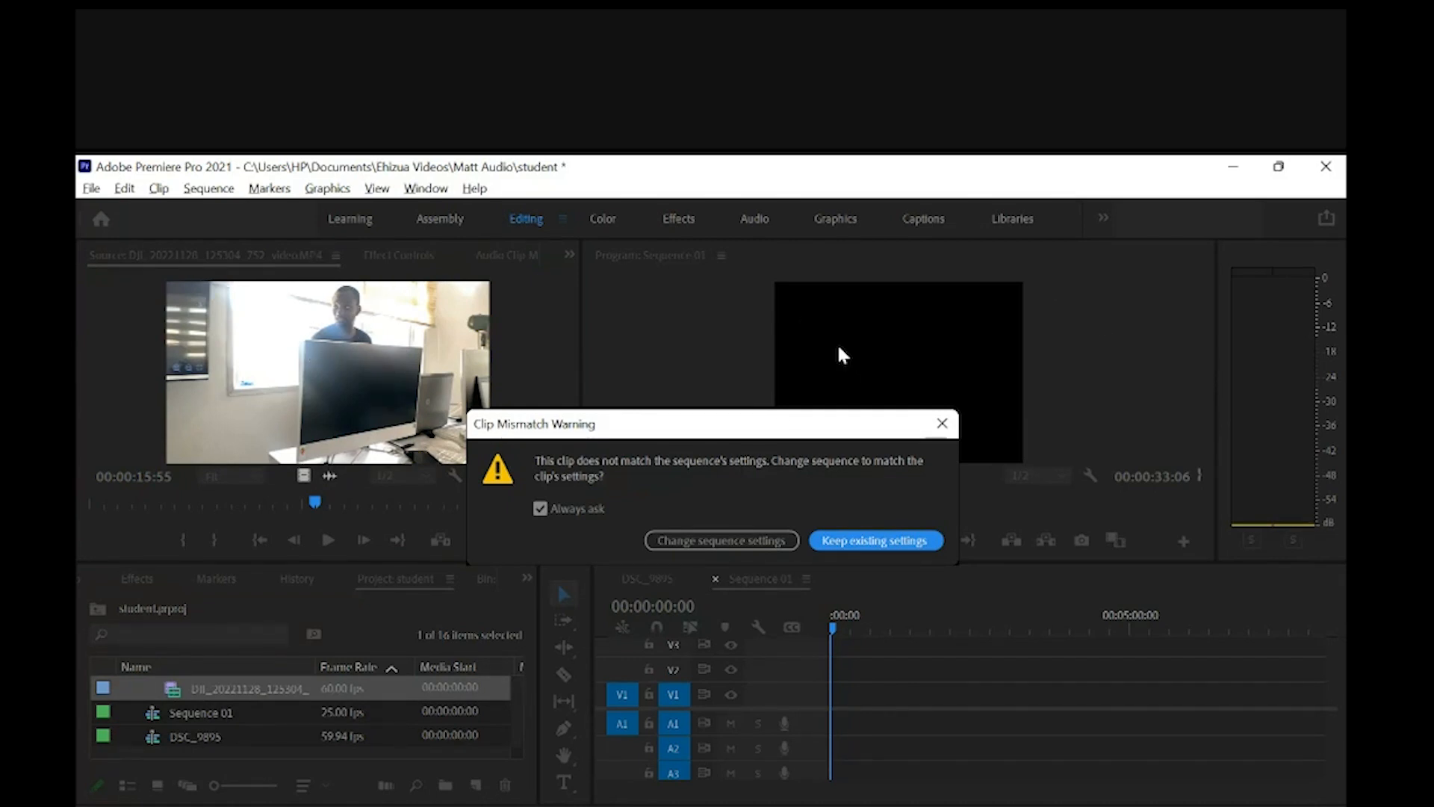
left_click_drag(784, 436, 864, 472)
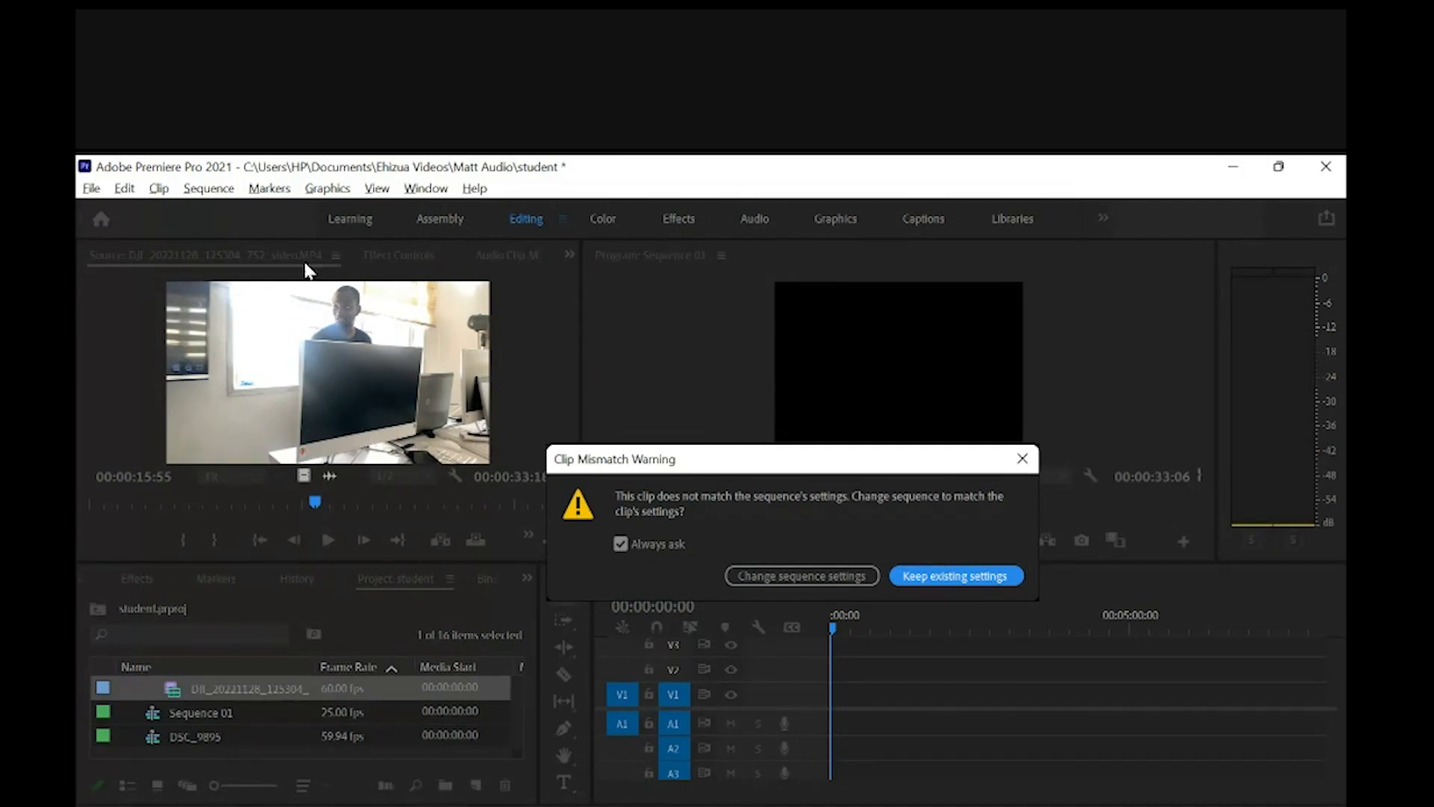
left_click_drag(705, 460, 674, 551)
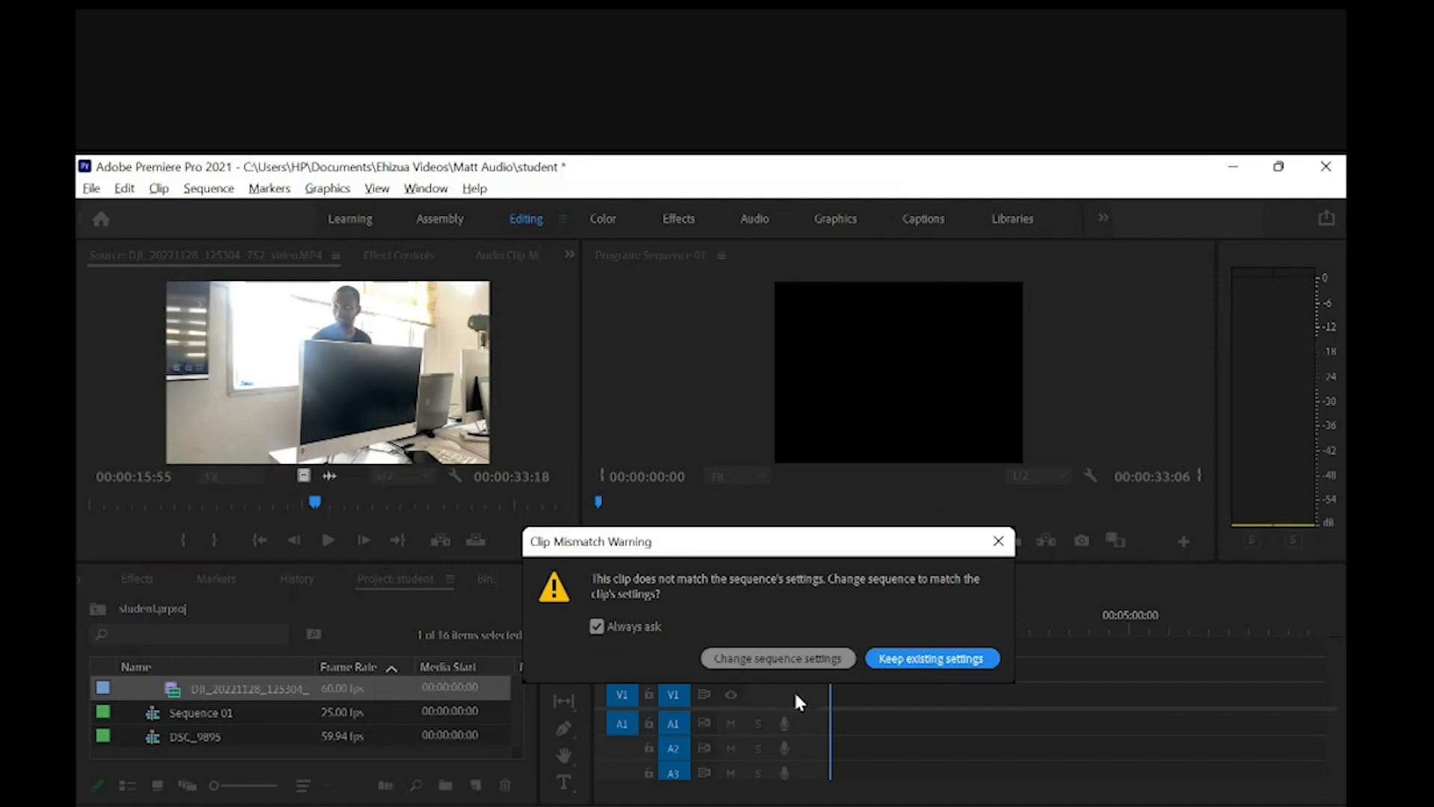
left_click(781, 664)
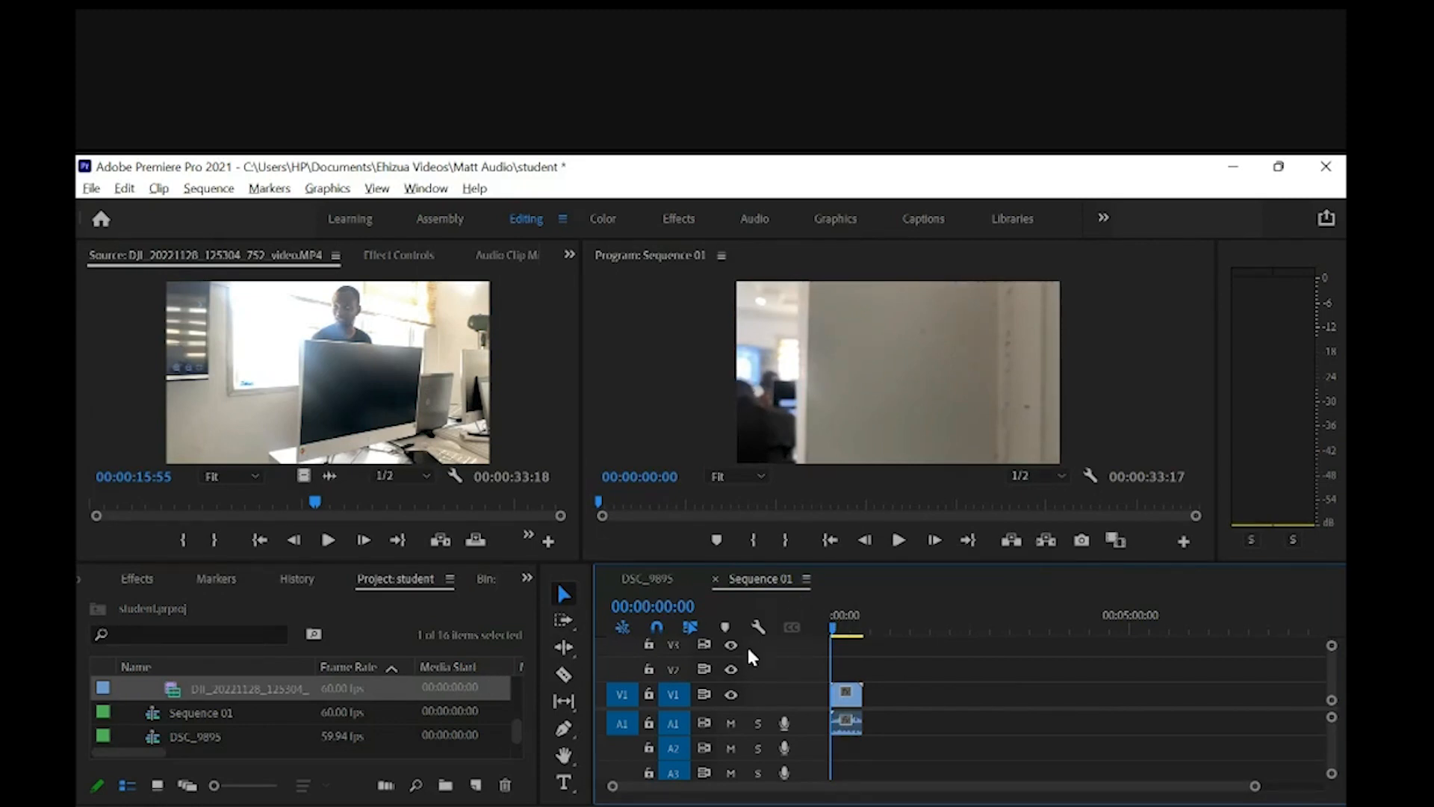
Step: Move the Sequence 01 playhead to 00:00:08:00
left_click_drag(848, 632, 840, 632)
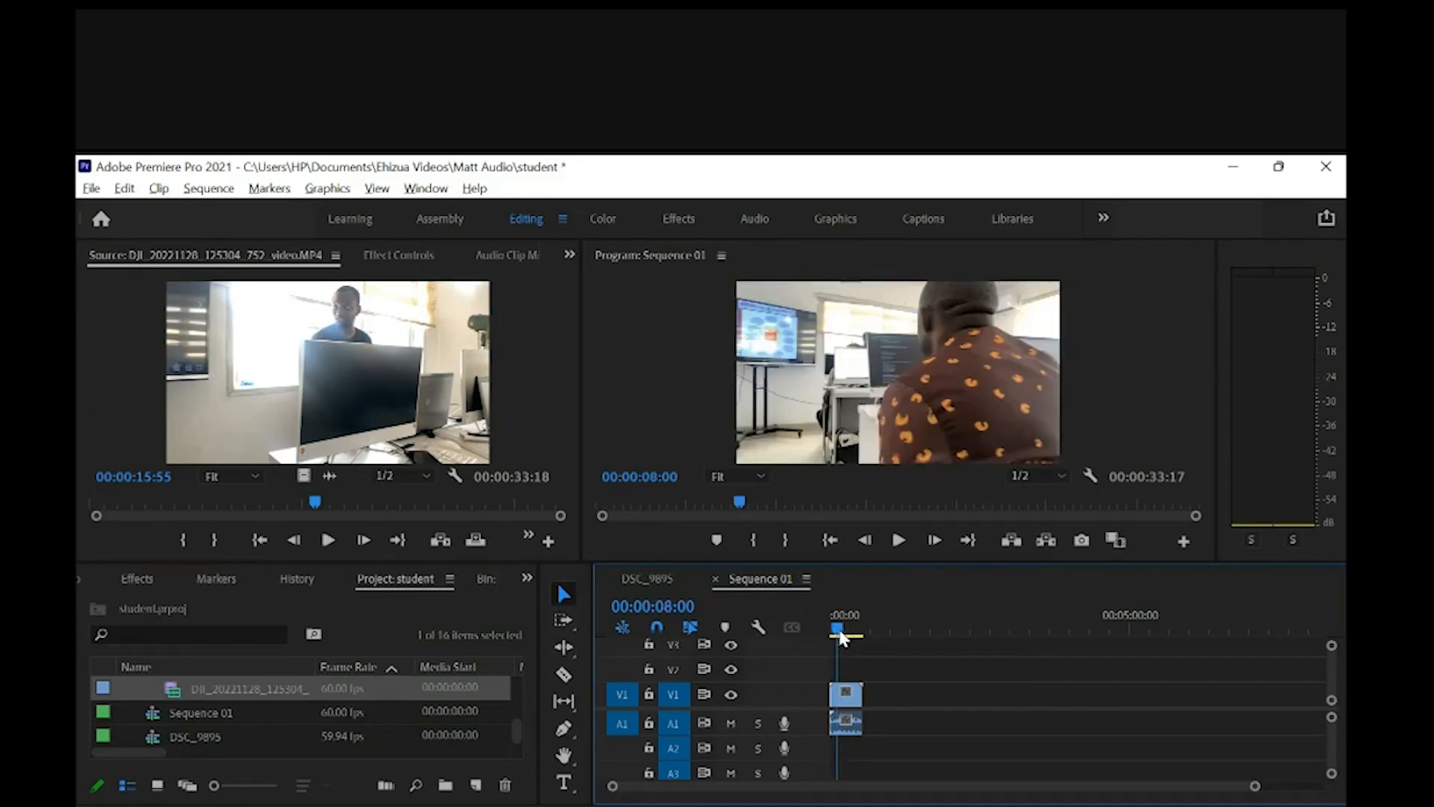
scroll(931, 653, "up", 3)
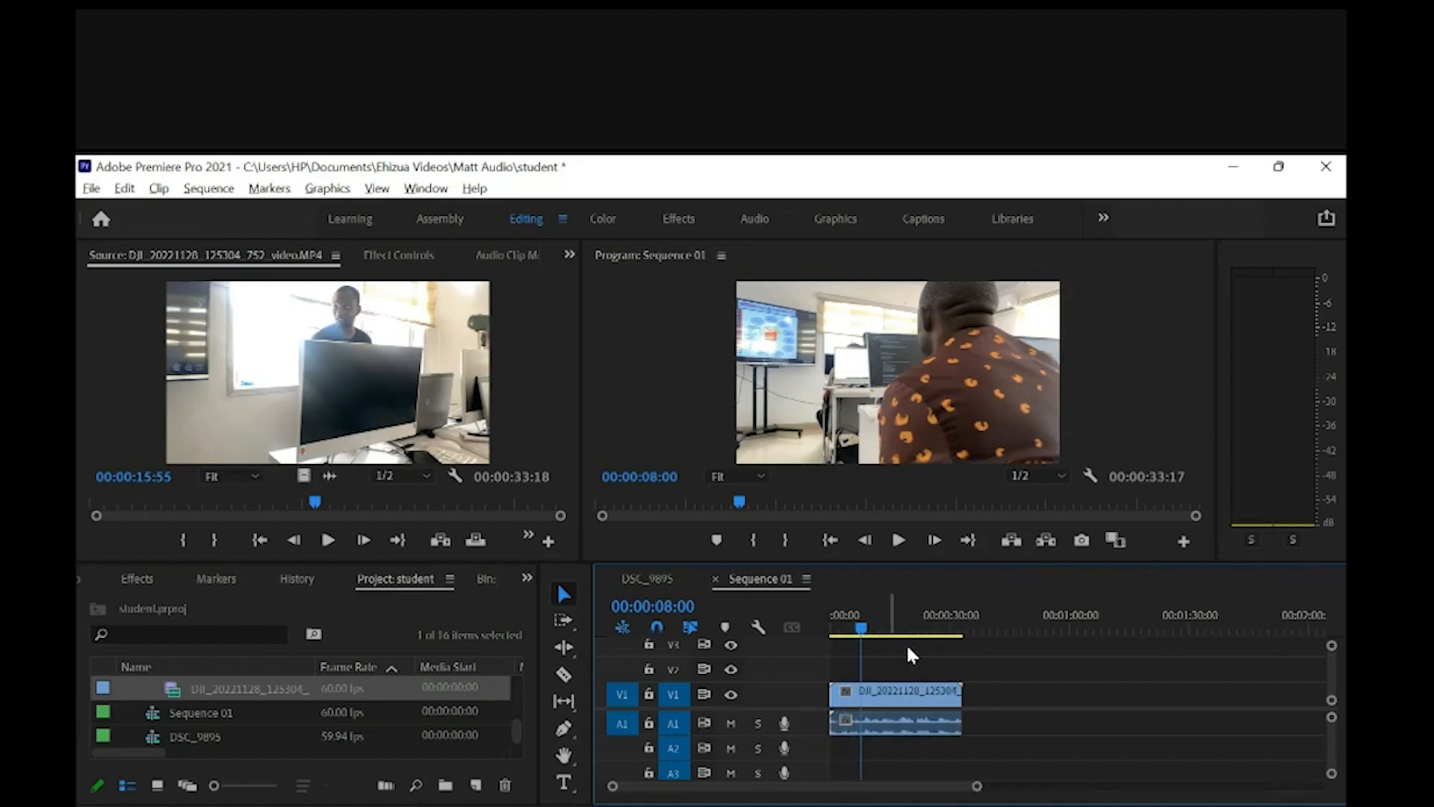
scroll(876, 631, "up", 2)
left_click(916, 689)
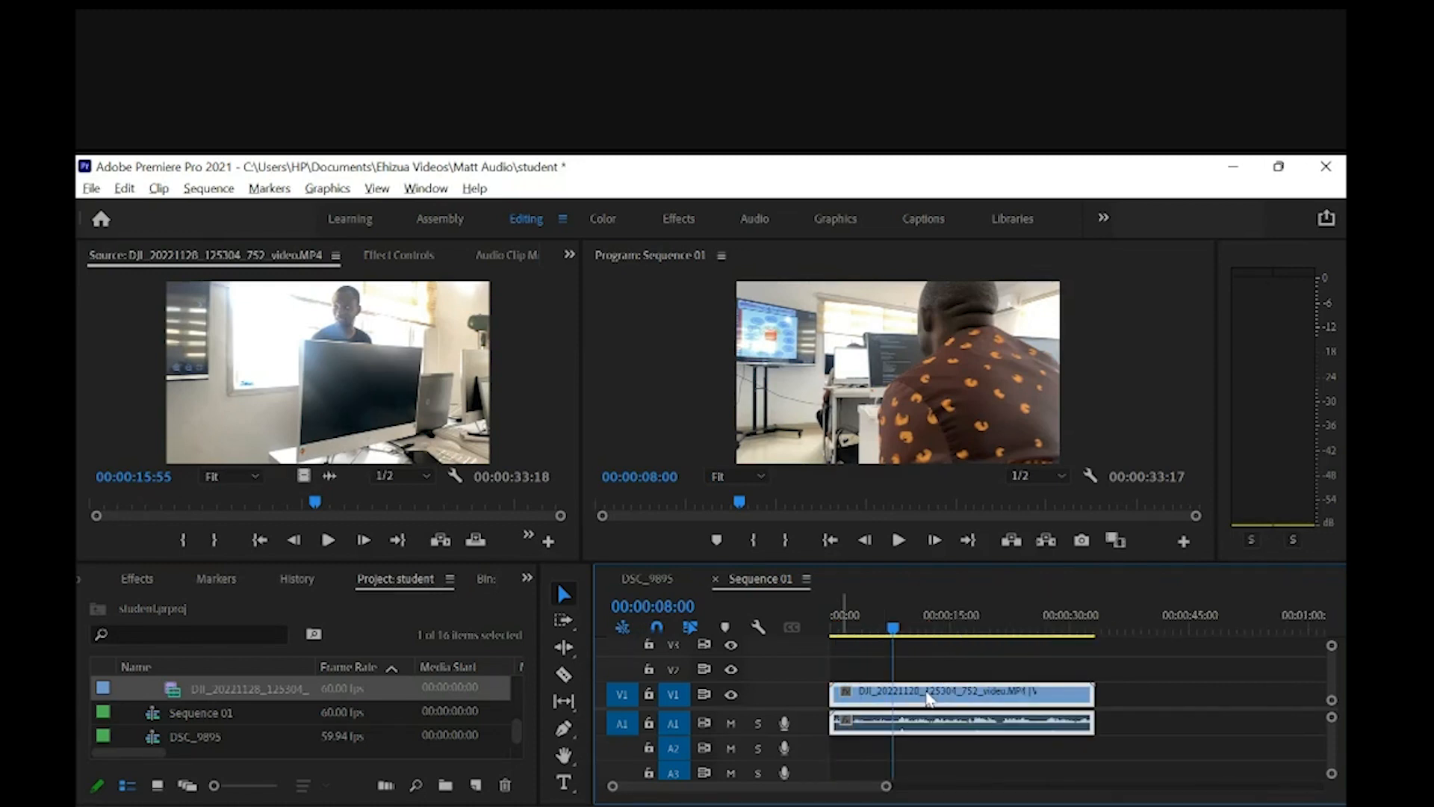
left_click(866, 667)
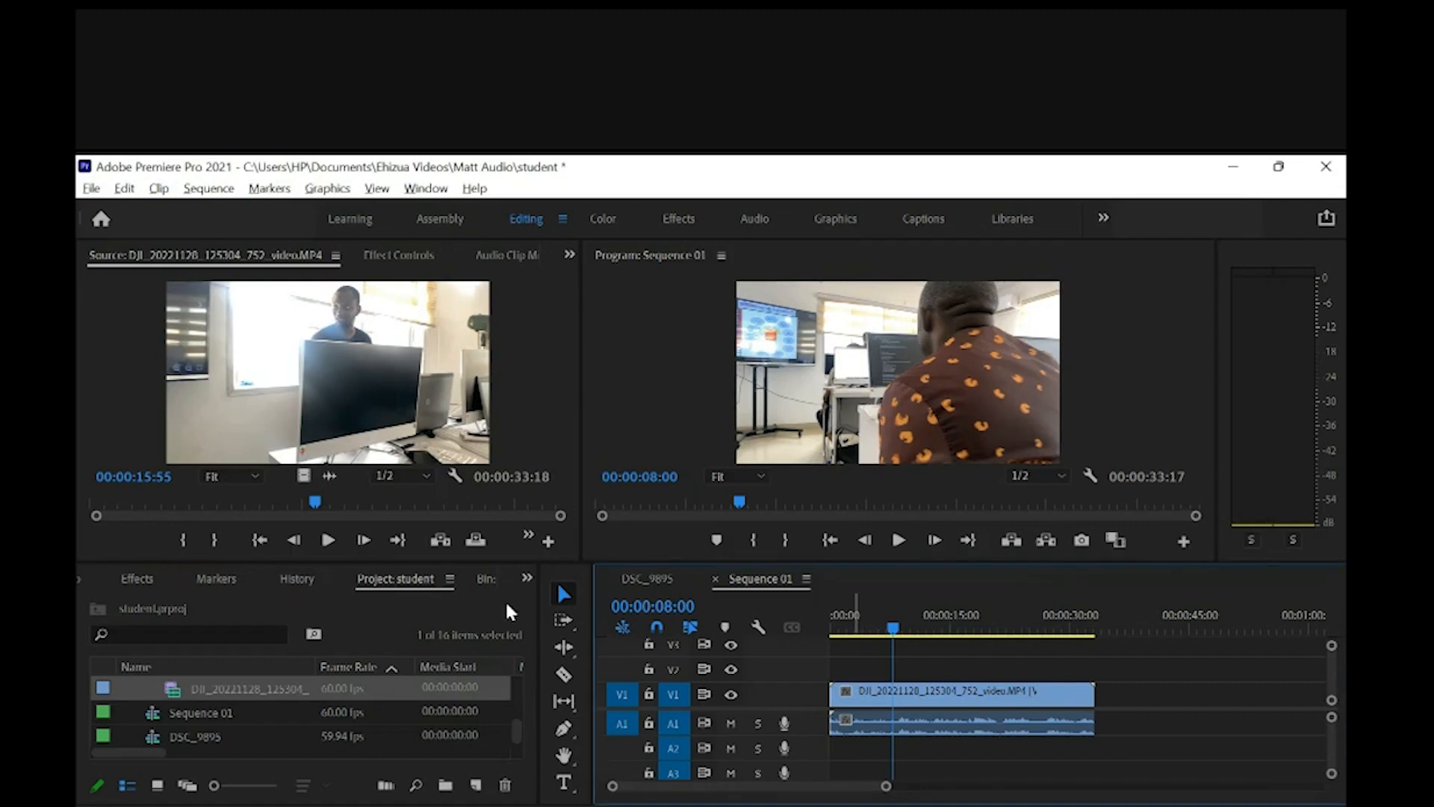
left_click(564, 754)
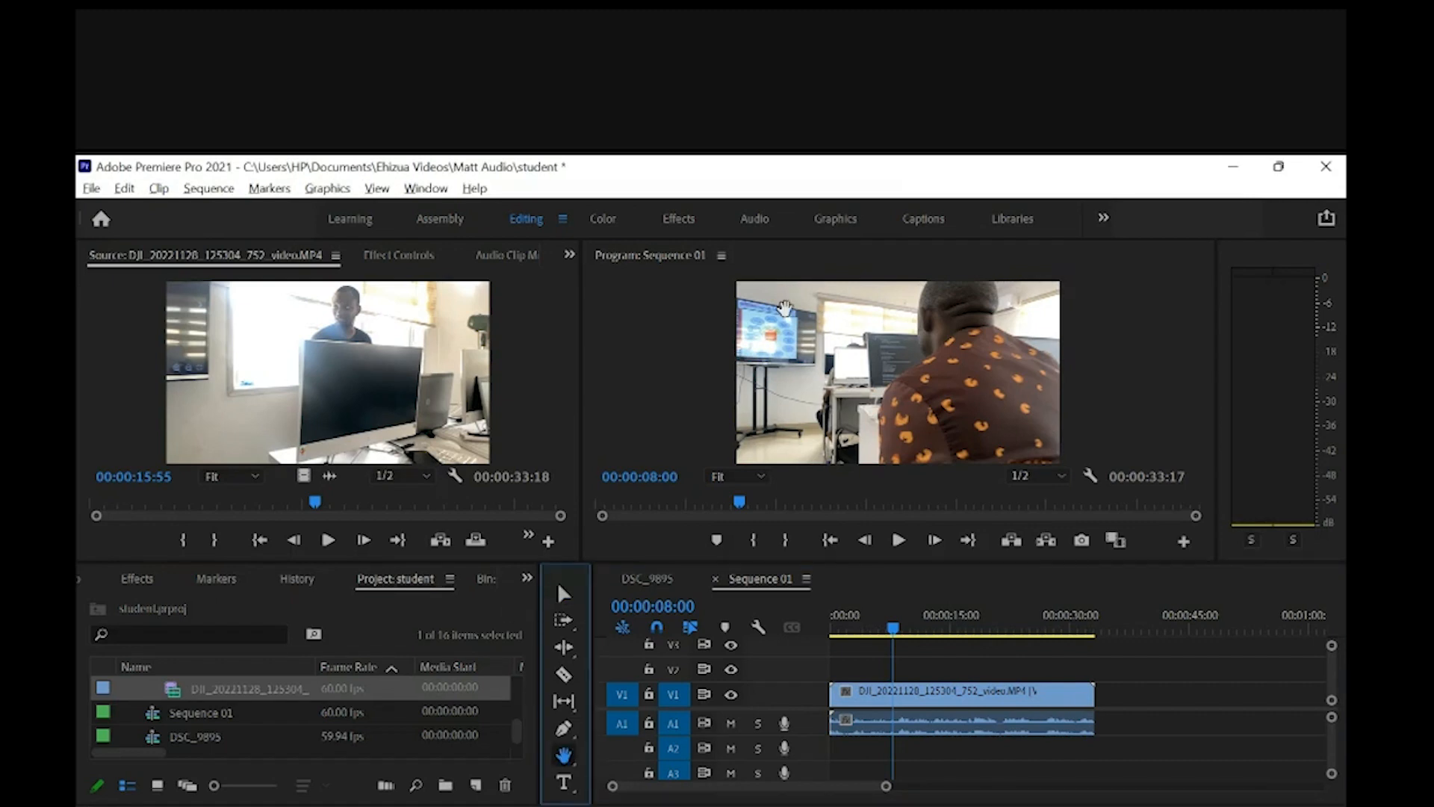
left_click(953, 707)
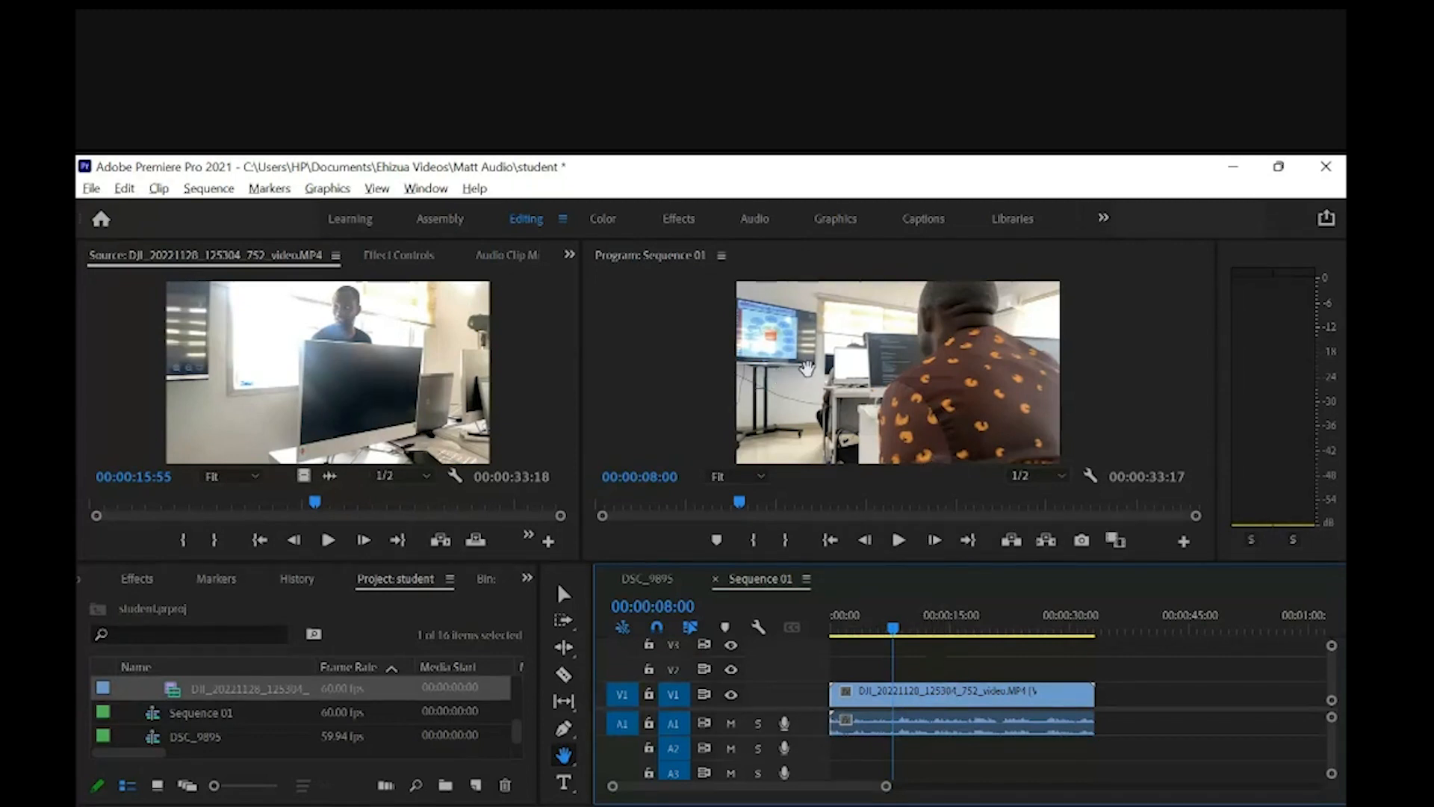
key("v")
key("alt+Tab")
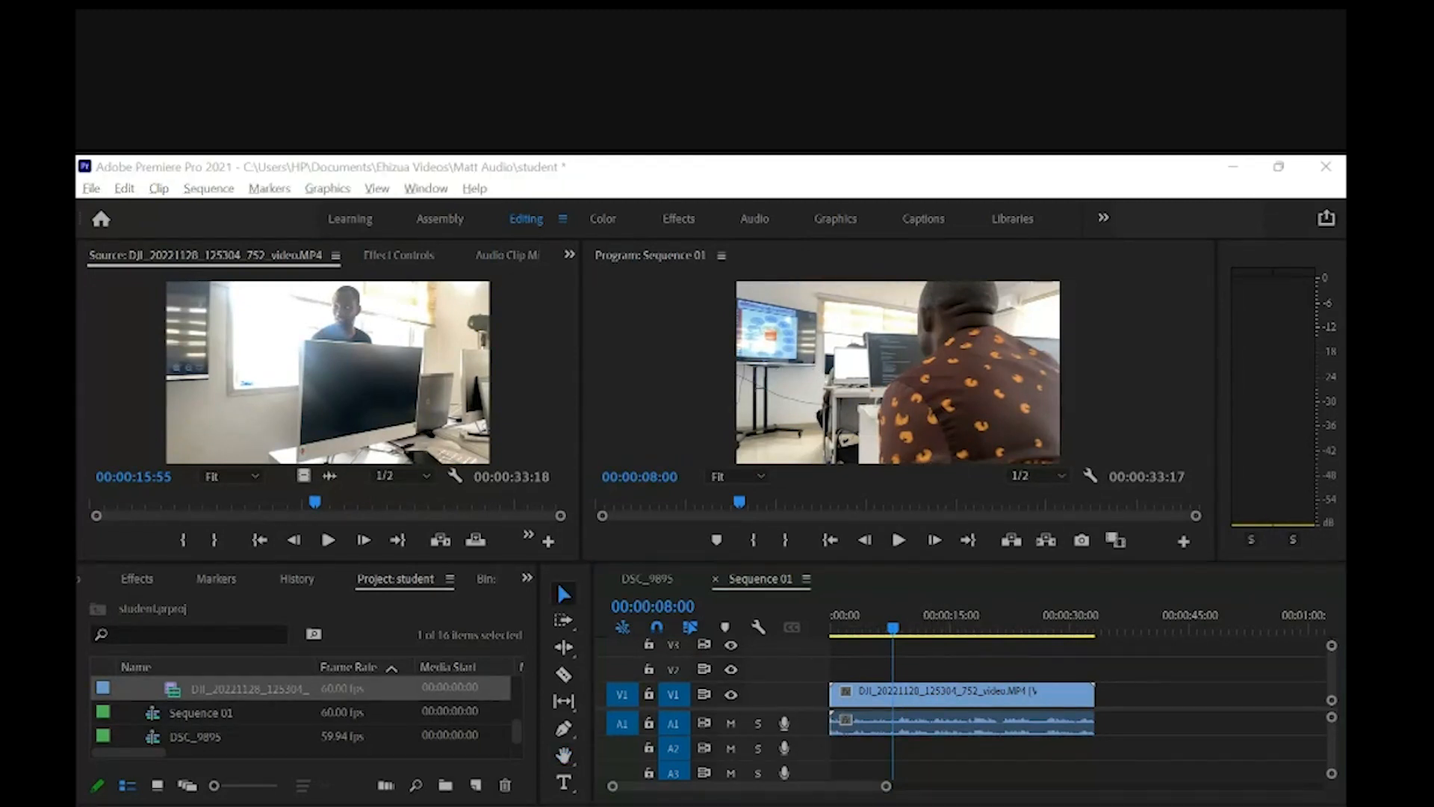
Step: Add a text title with the person's first name over the video at 00:00:08:00 using the Type tool
left_click(563, 782)
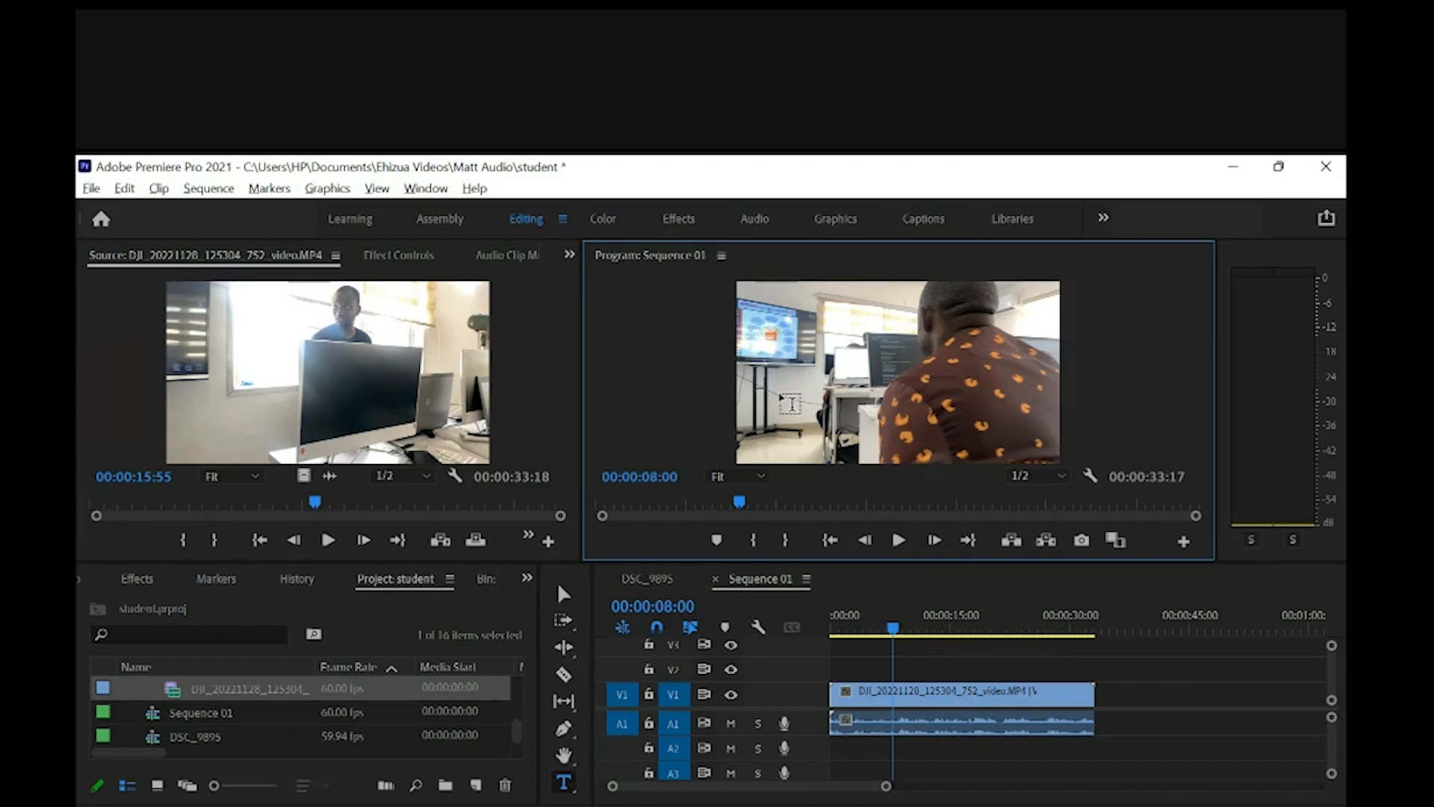
left_click(790, 403)
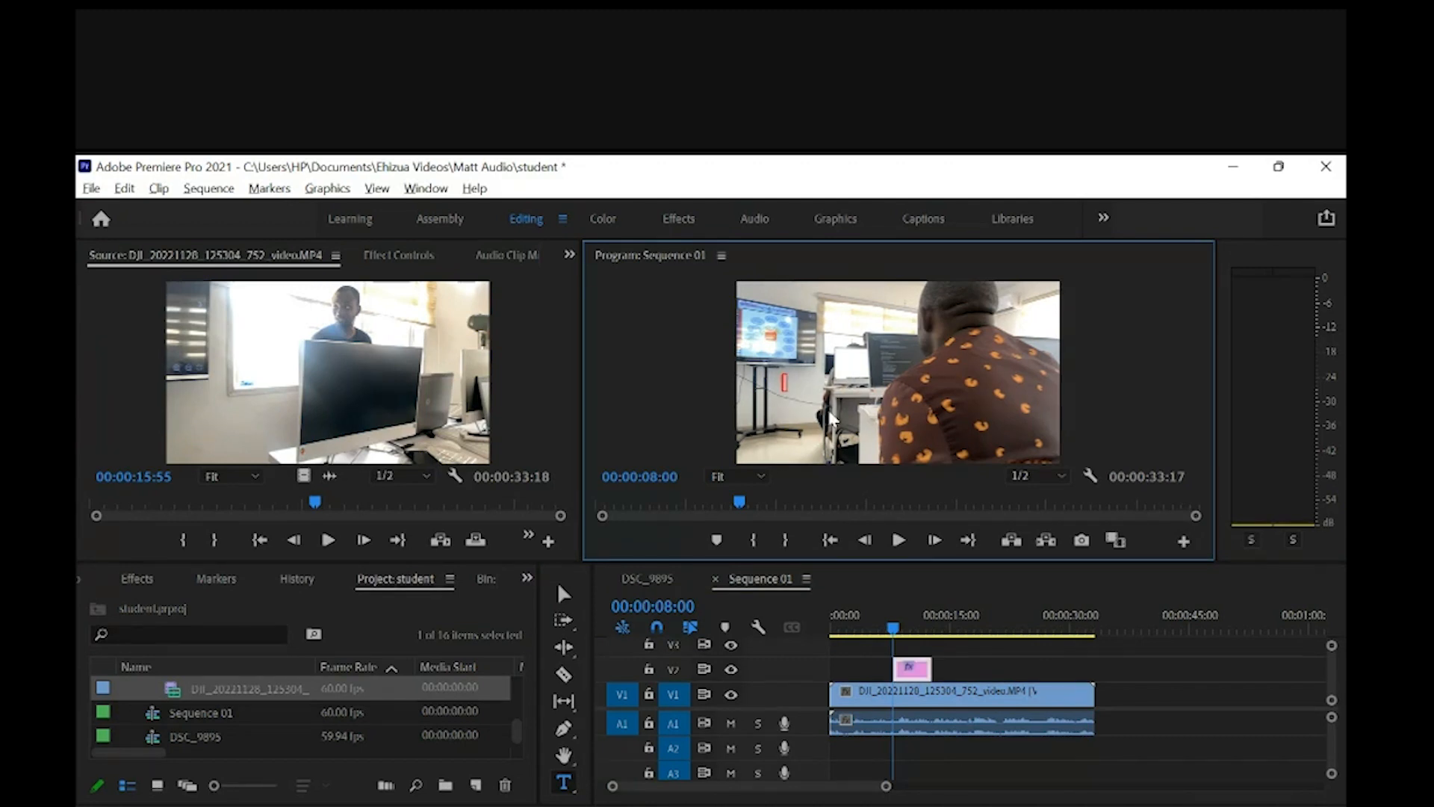
type("David")
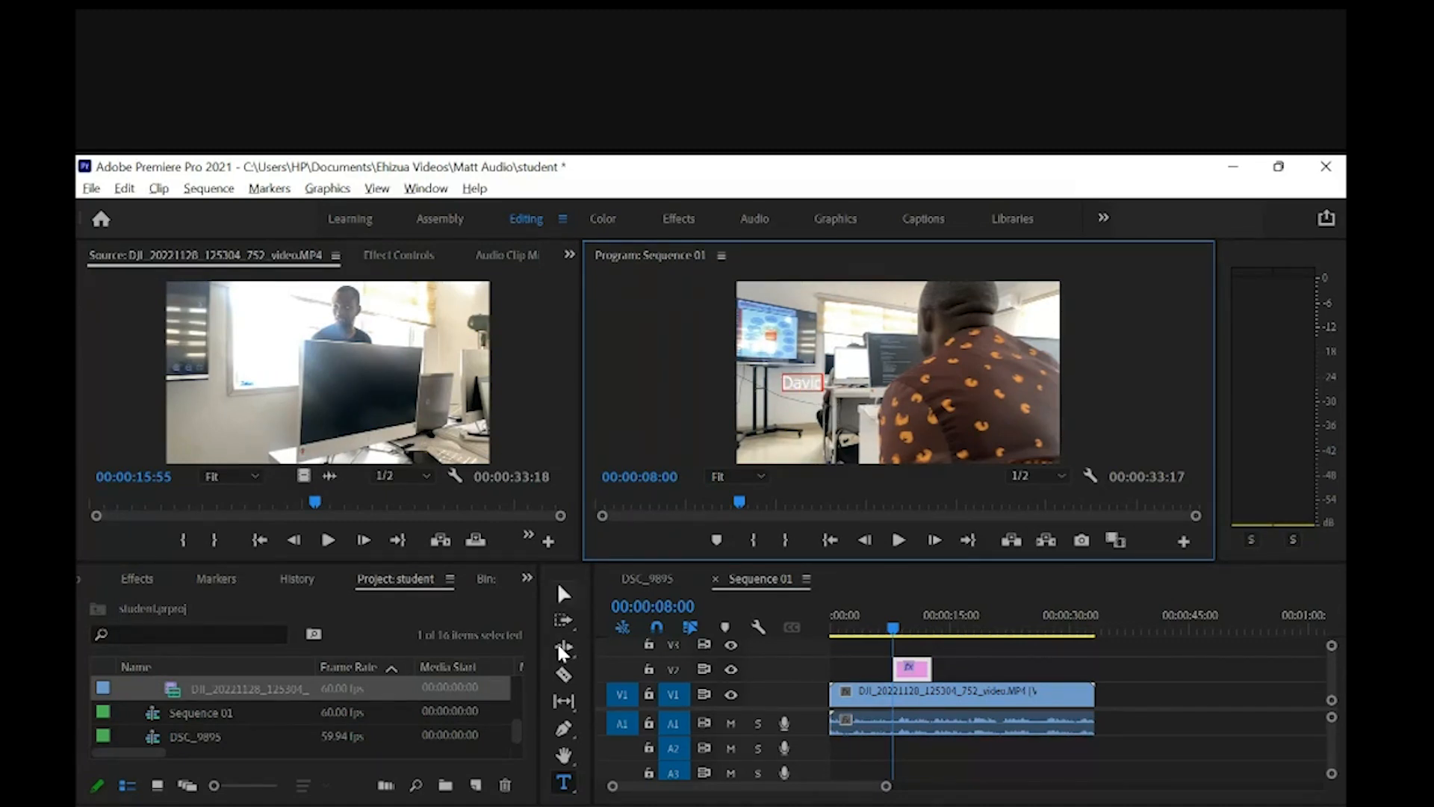
Step: Enlarge the name title and position it low in the frame, slightly left of centre
left_click(564, 594)
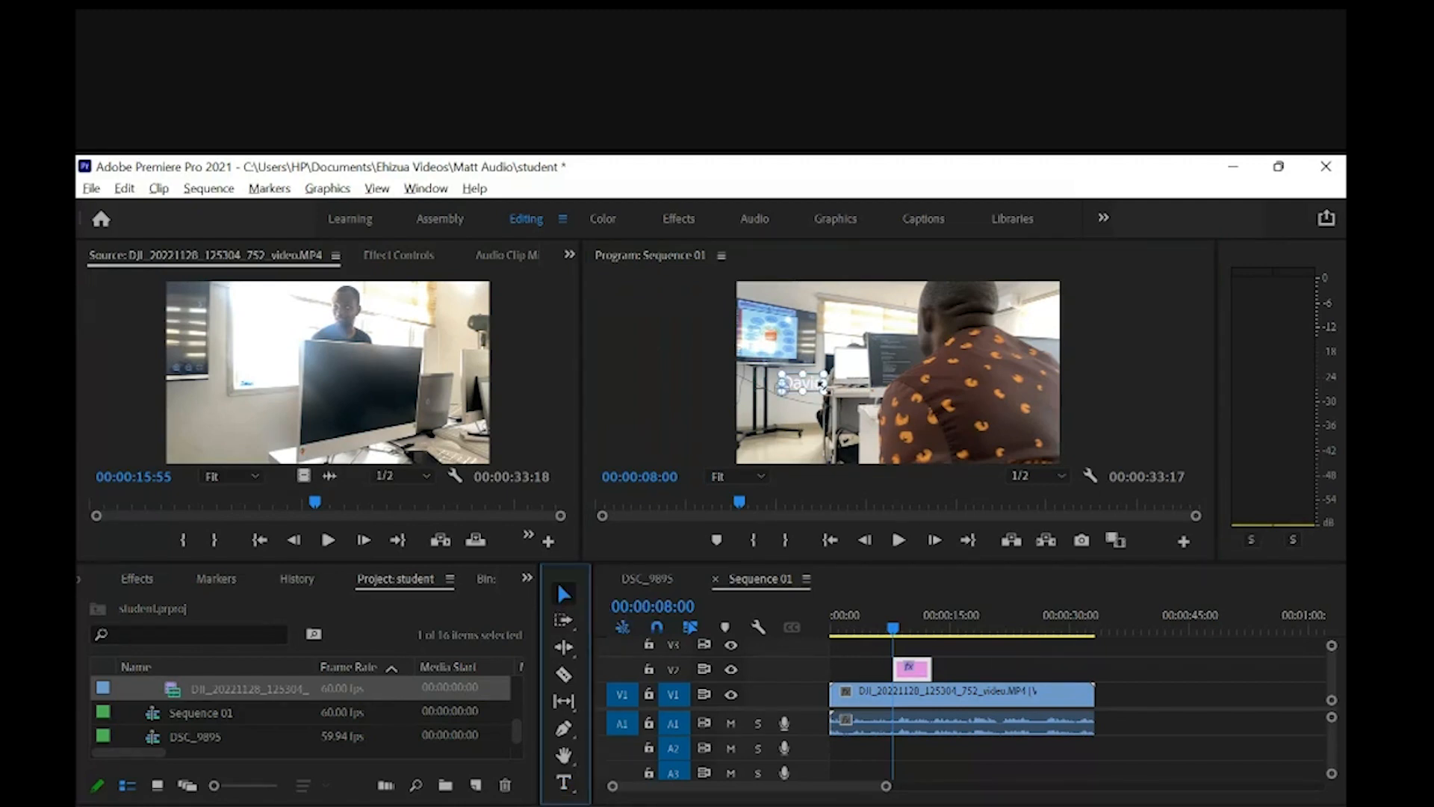
left_click_drag(823, 383, 812, 410)
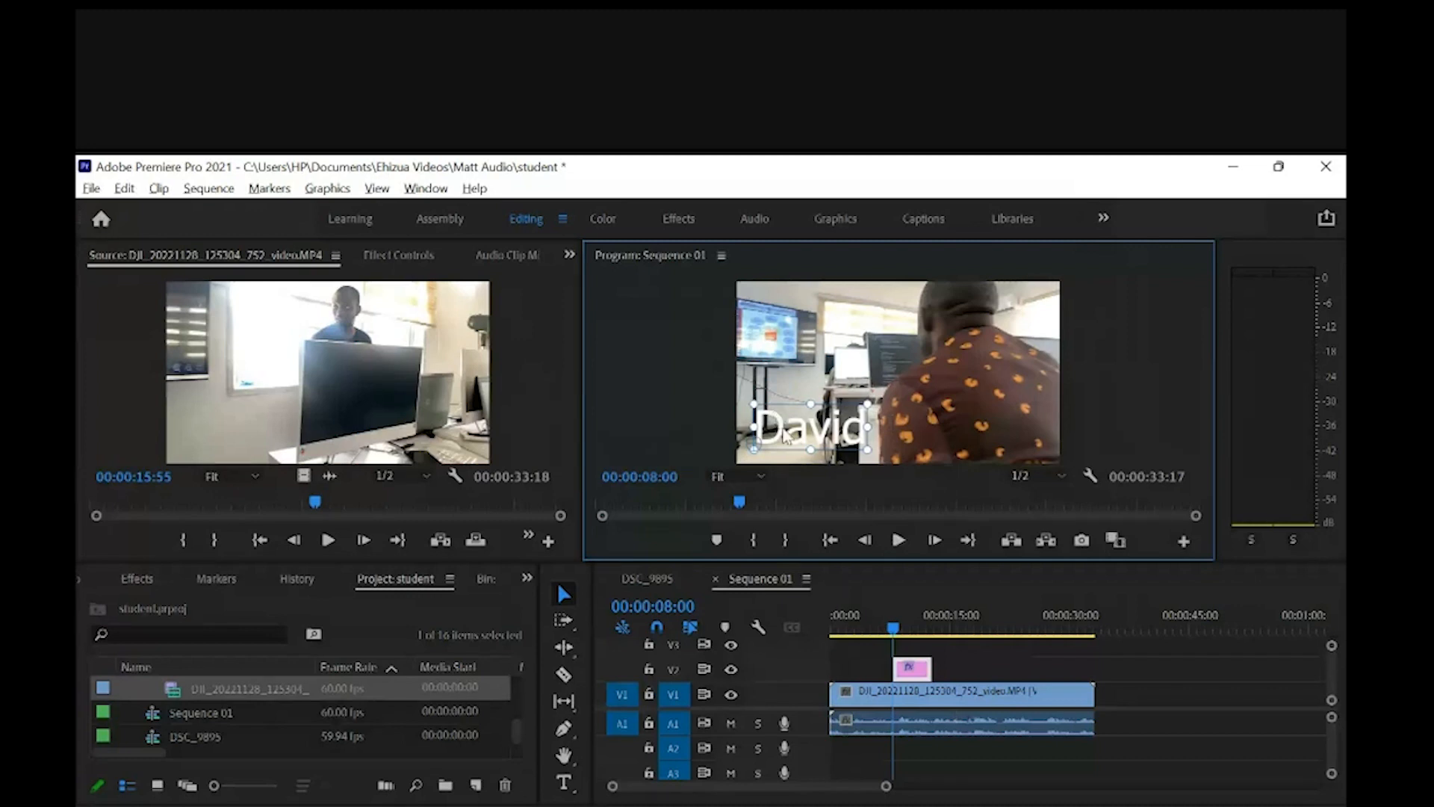
left_click_drag(777, 423, 810, 408)
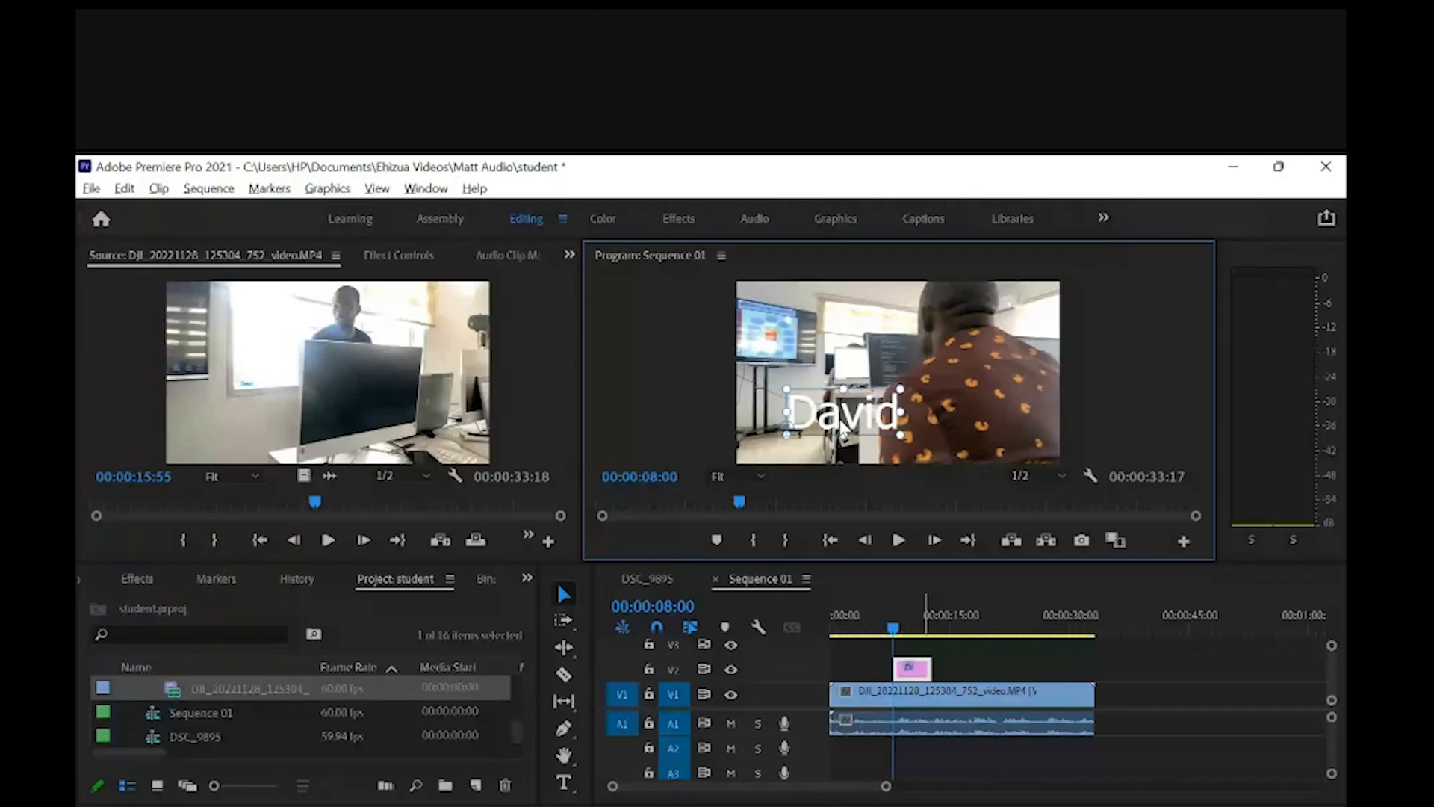
Step: Lengthen the name title clip on V2 to about 20 seconds and move it earlier to start at about 4 seconds
left_click_drag(929, 669, 1054, 665)
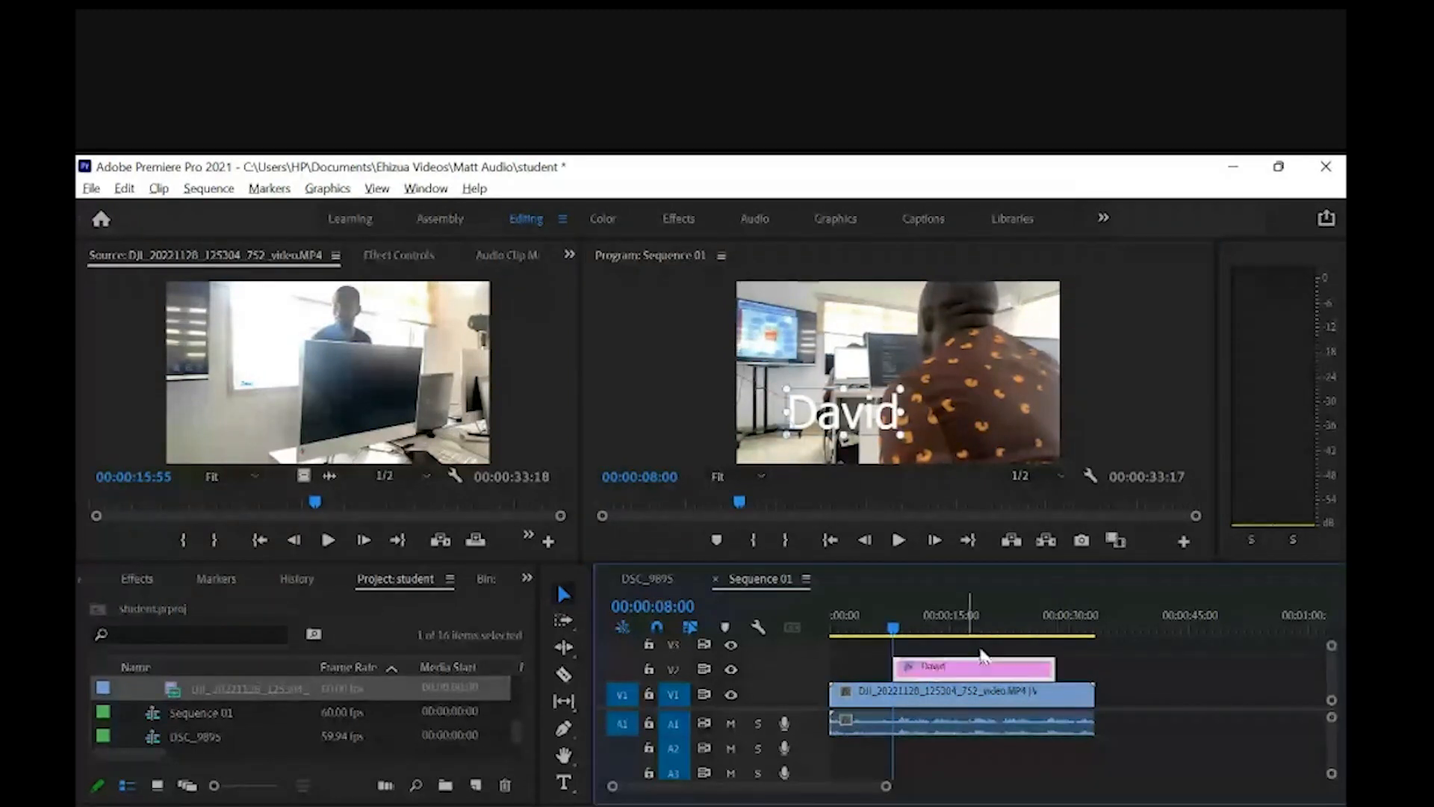
left_click(967, 626)
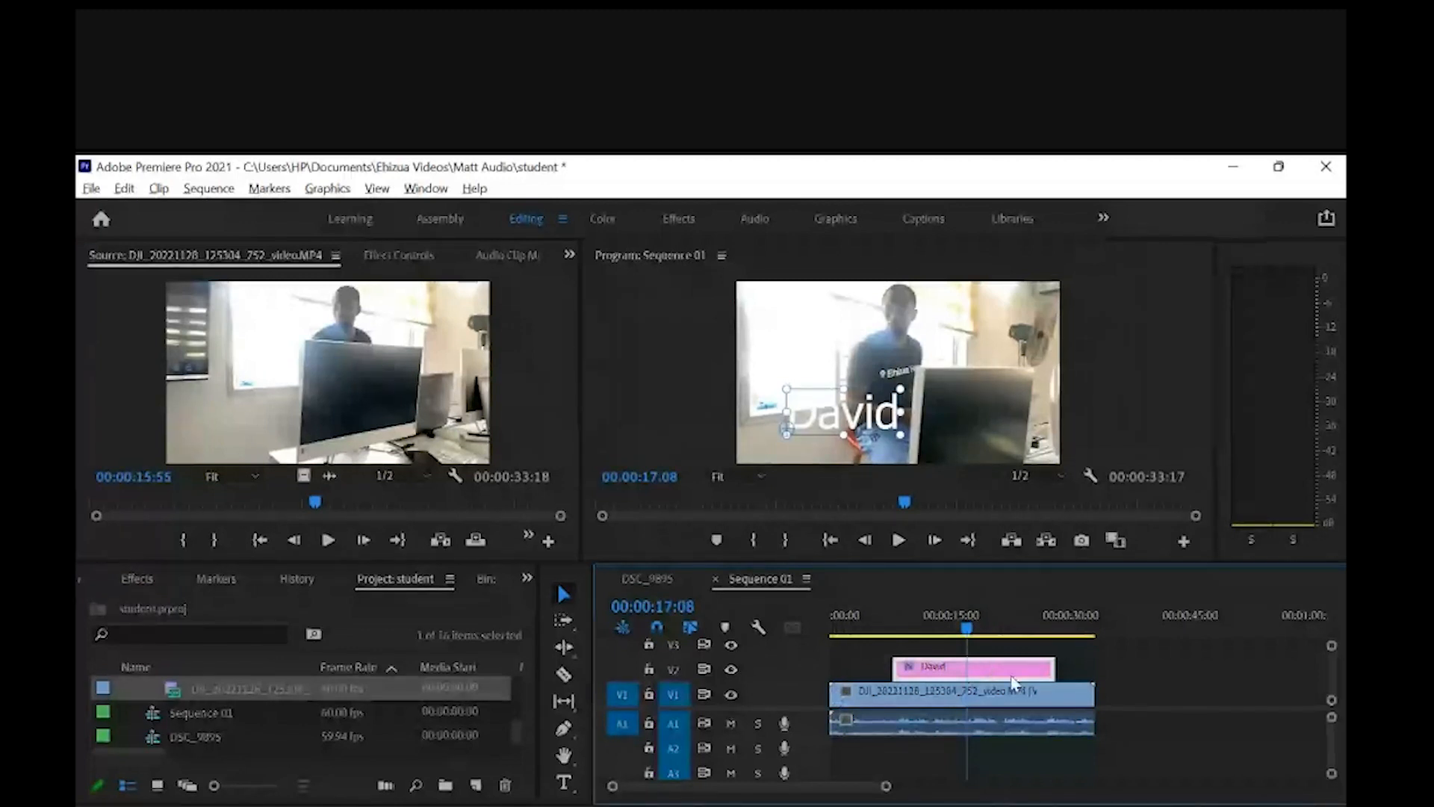
left_click(1112, 764)
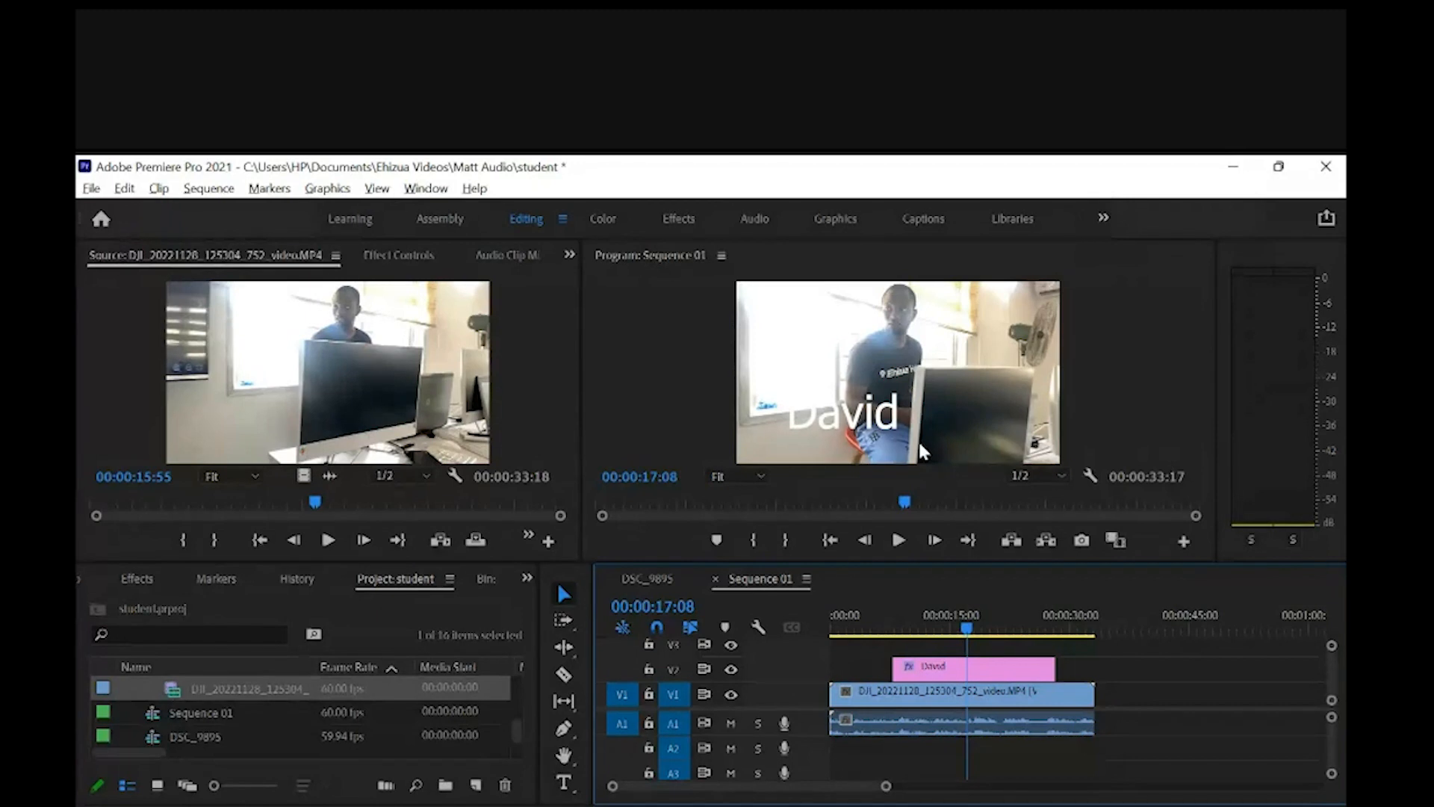
left_click(1021, 676)
left_click_drag(1021, 675, 992, 675)
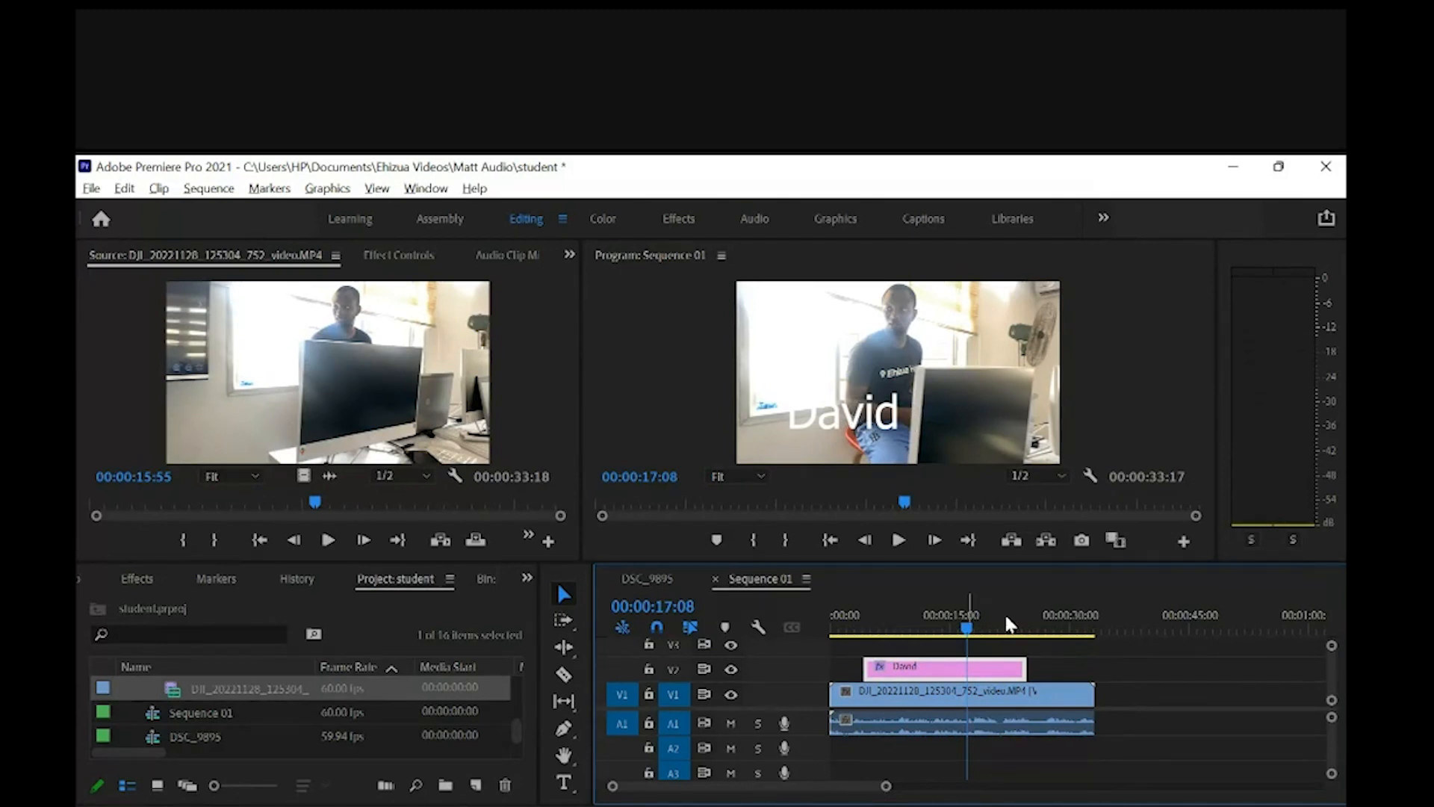
left_click(958, 647)
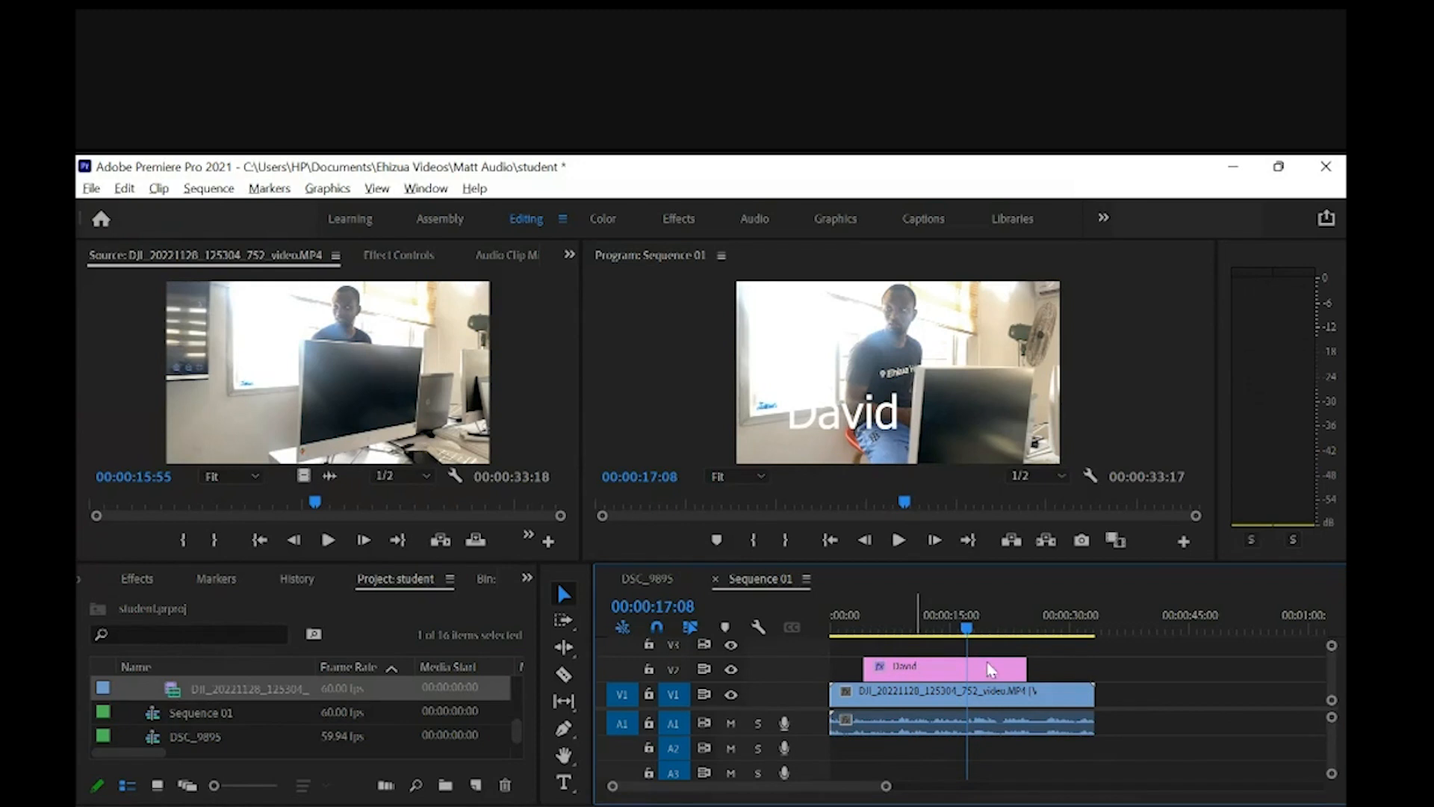
Step: Draw a closed rectangular bar across the full width of the frame's bottom edge with the Pen tool
left_click(564, 728)
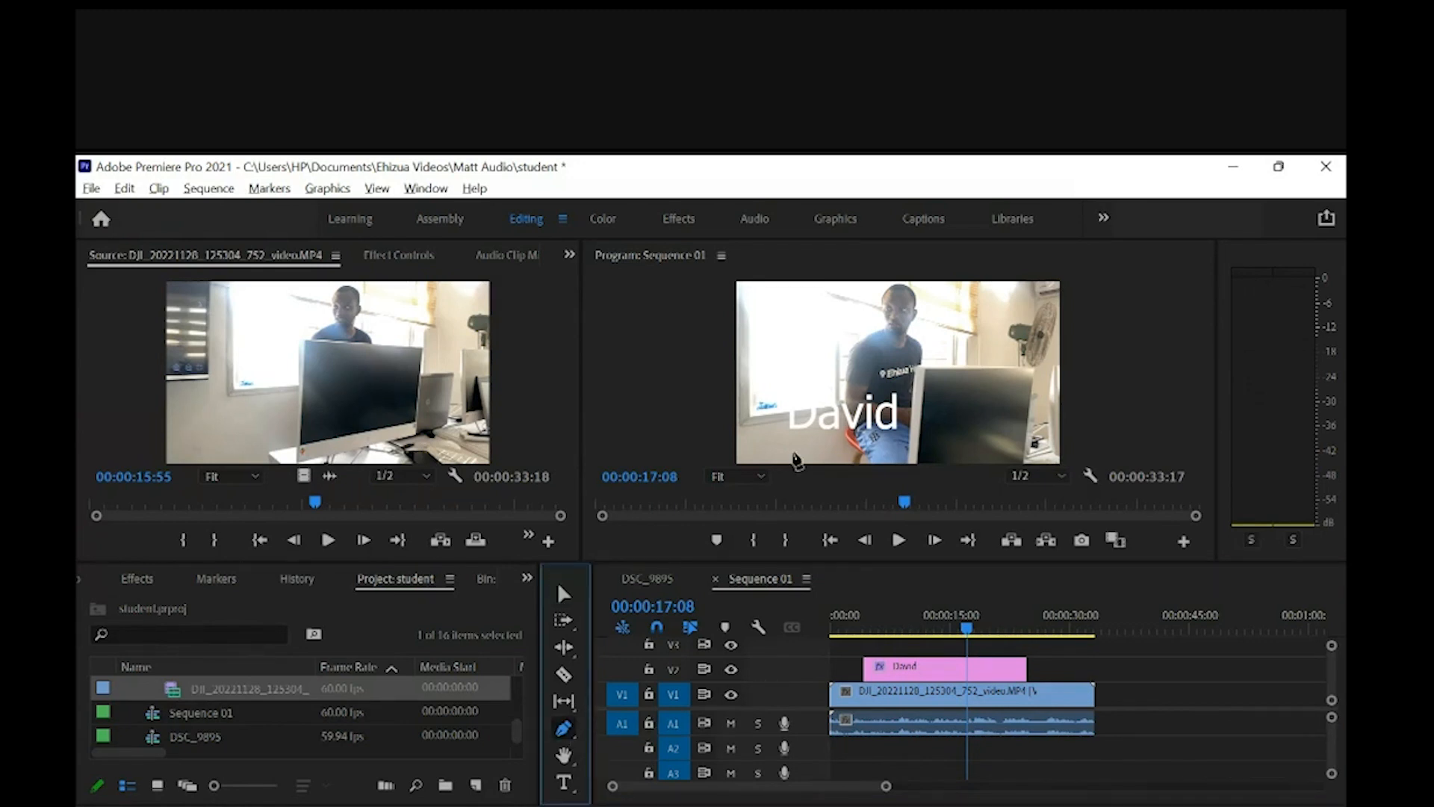
left_click(744, 431)
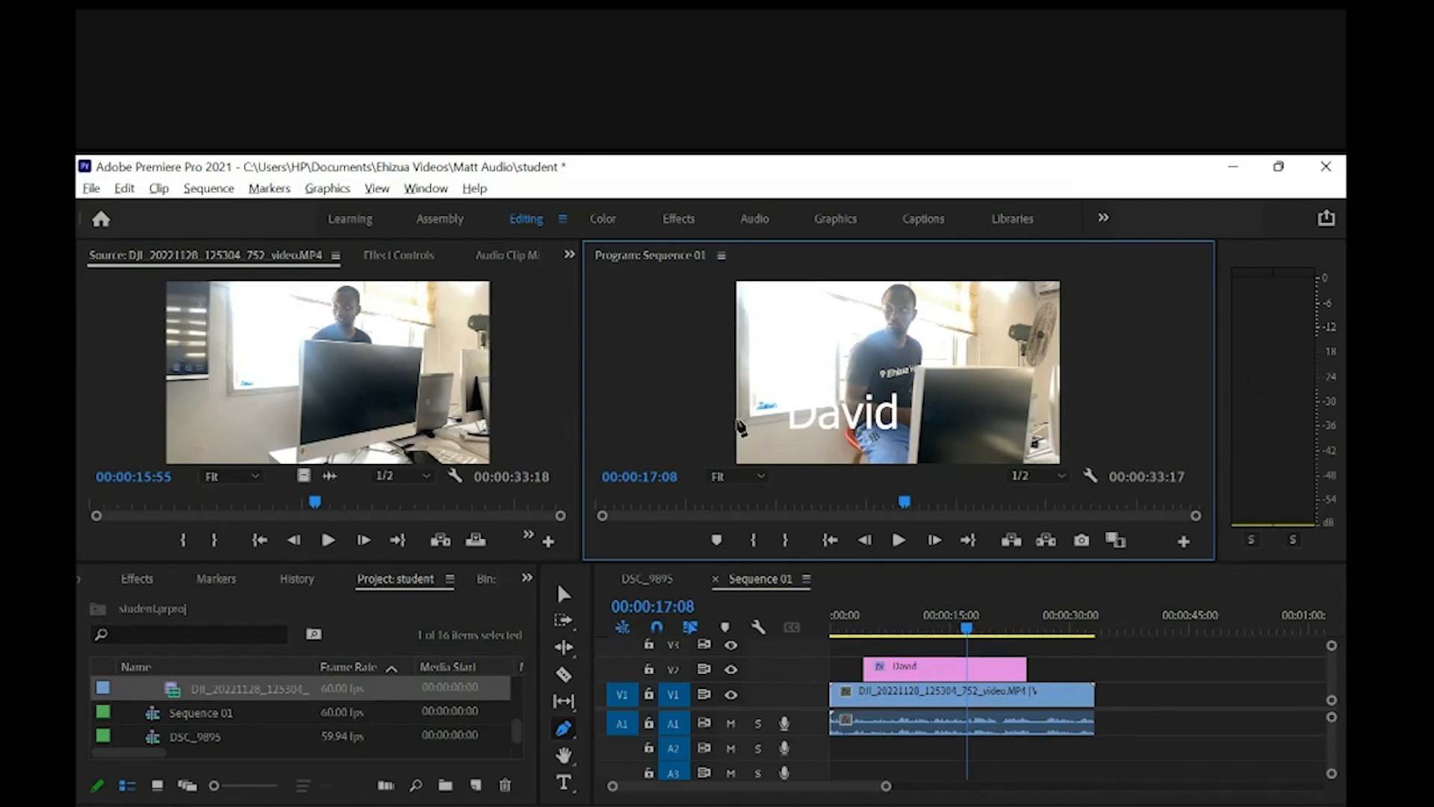
left_click(740, 422)
left_click(1062, 416)
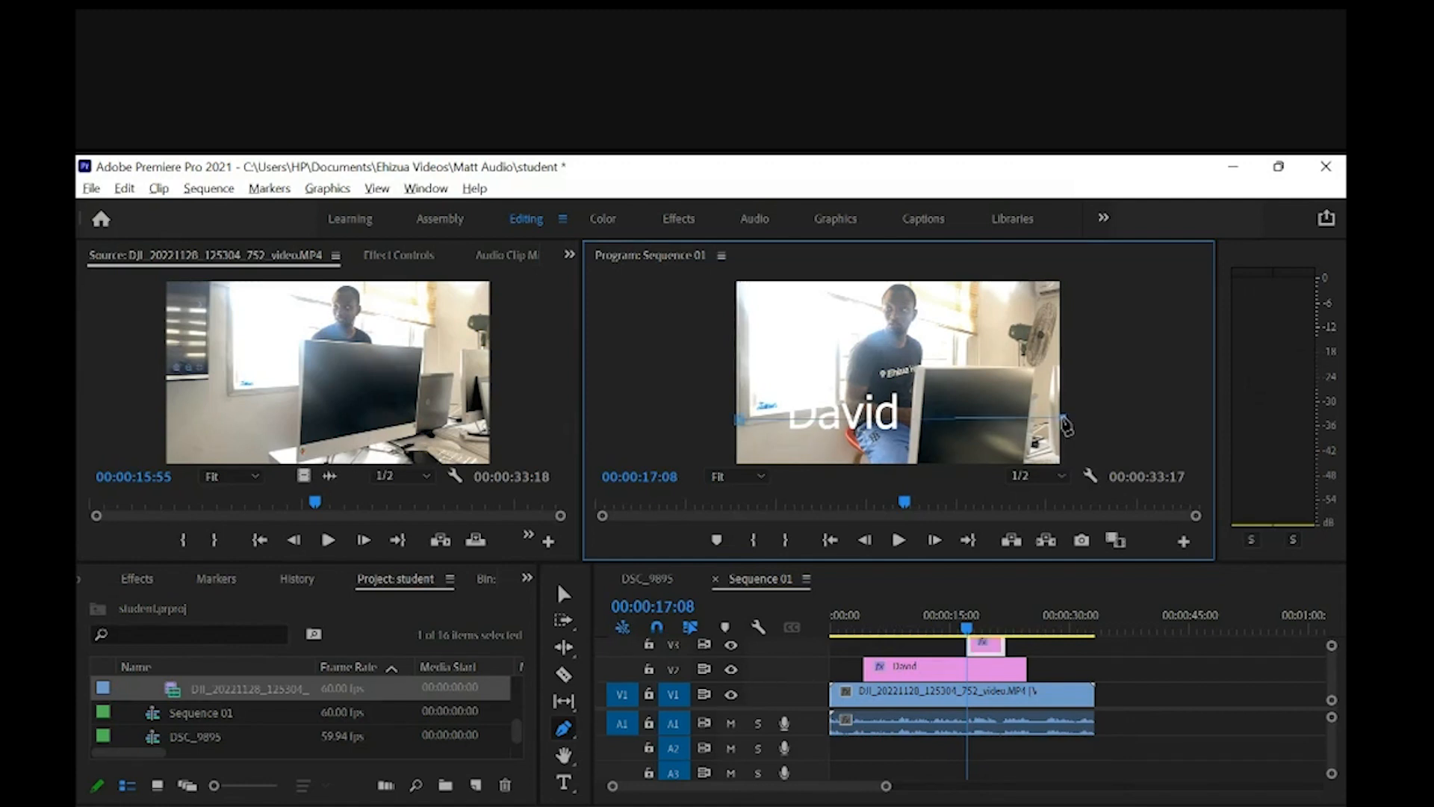
left_click(1059, 460)
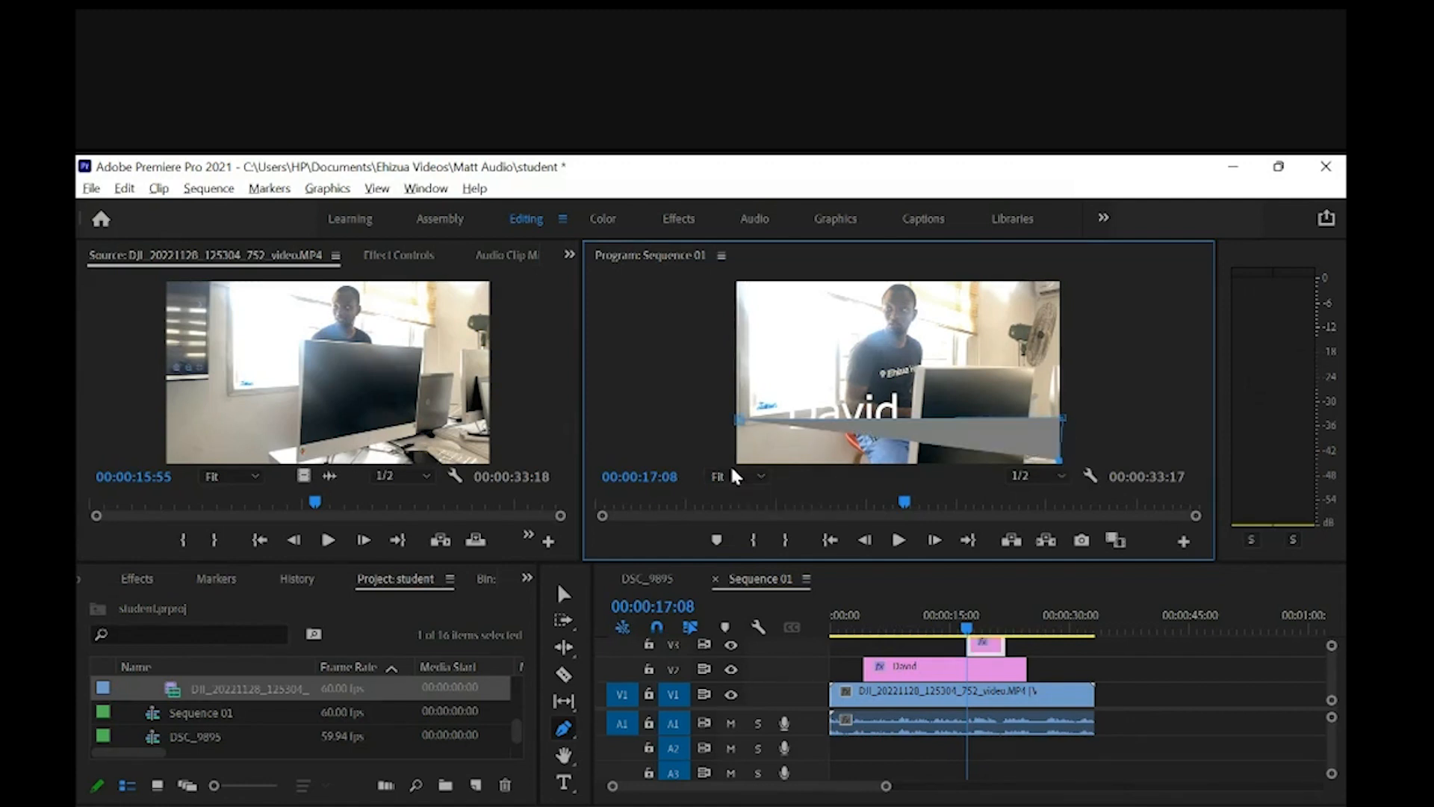
left_click(737, 460)
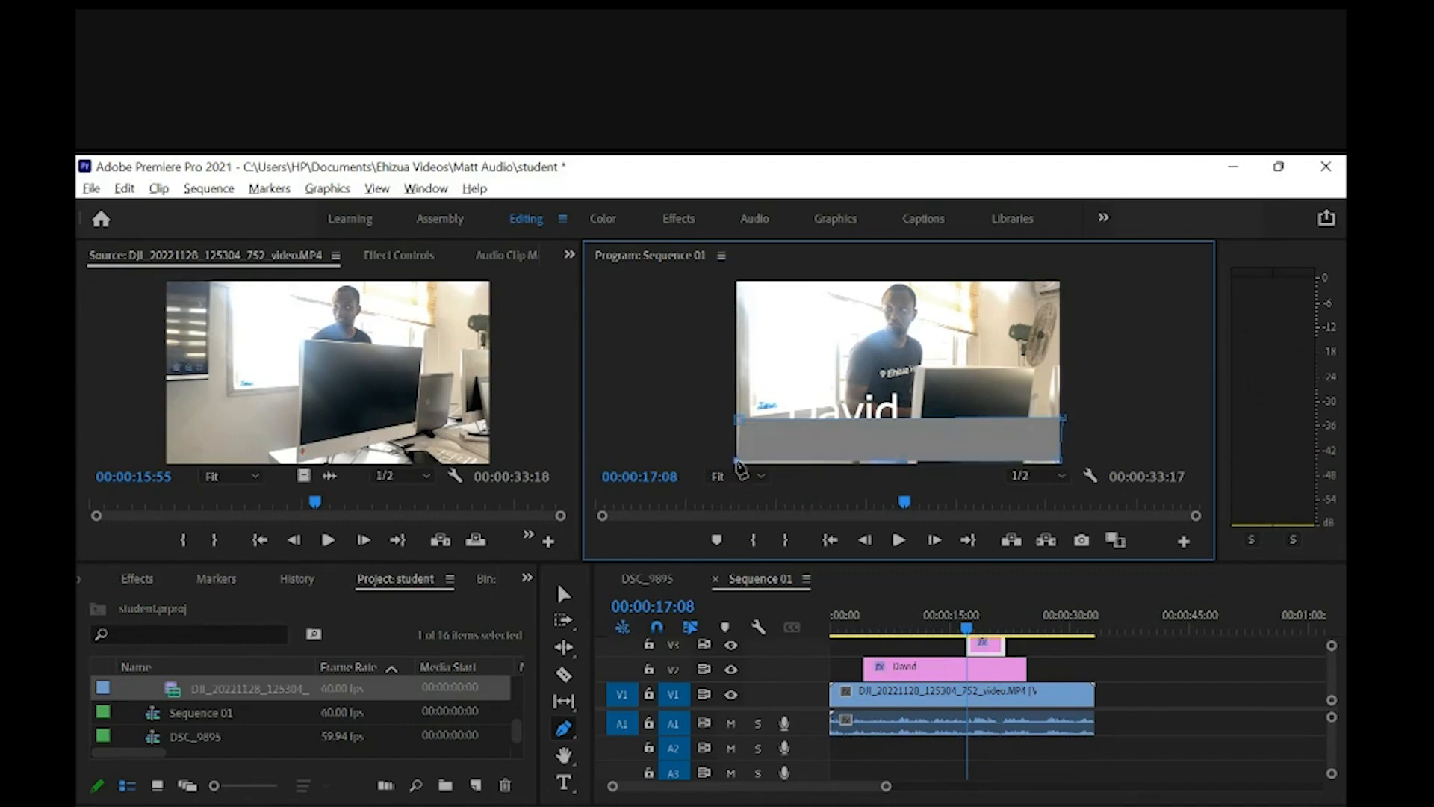
left_click(739, 423)
Step: Extend the start of the Graphic clip on V3 back to line up with the start of the name title clip
left_click(563, 593)
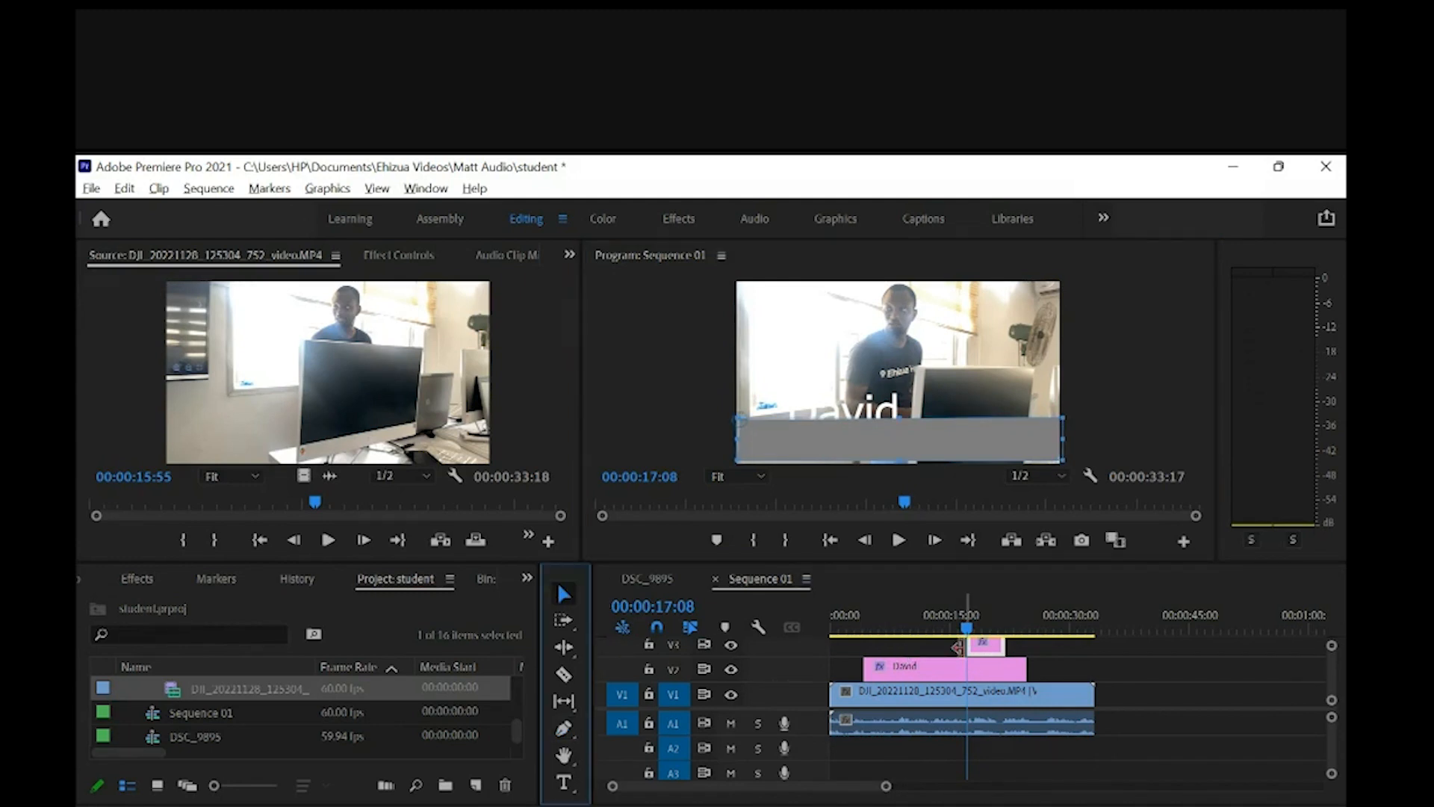
left_click_drag(967, 644, 866, 641)
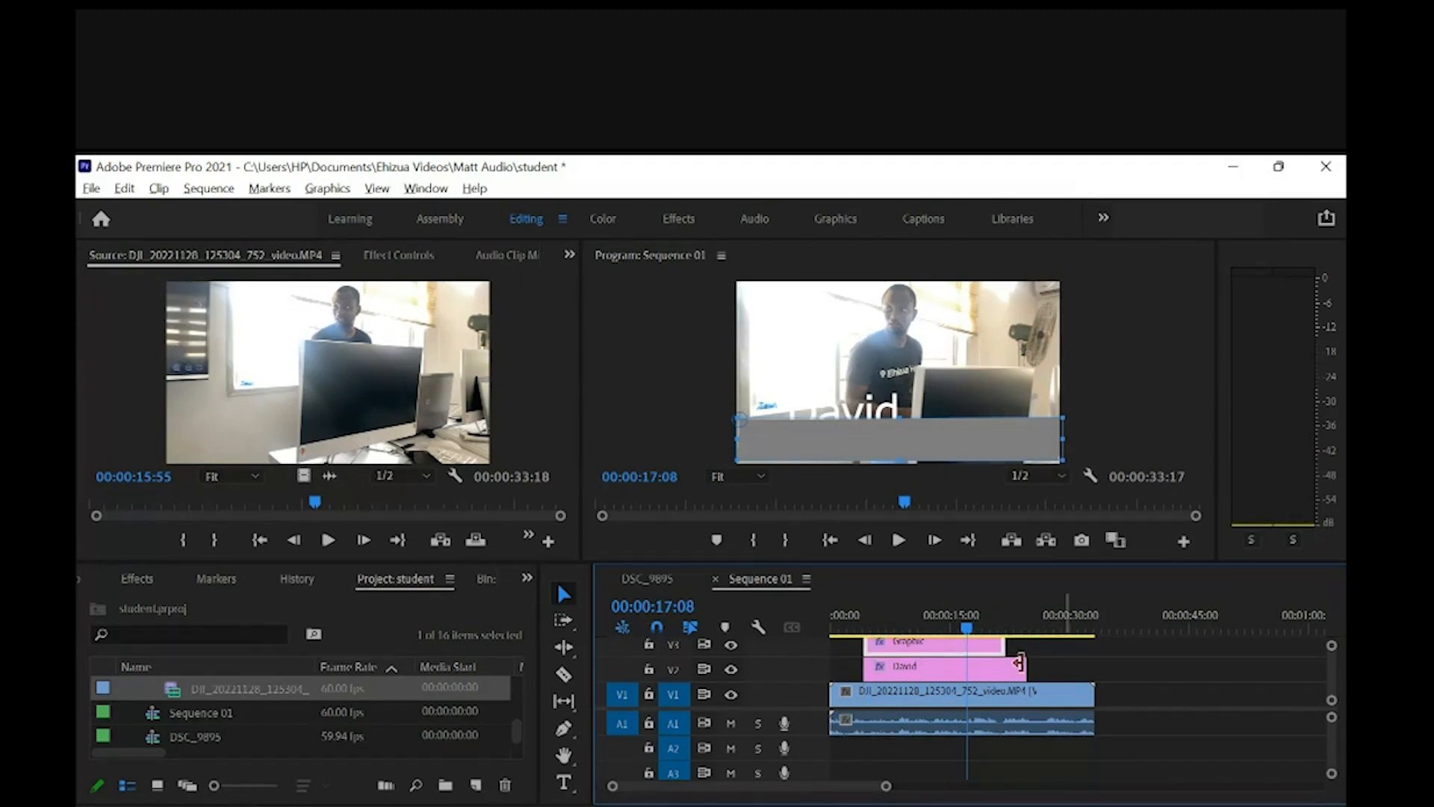
Step: Swap the track order so the name title is on V3 above the Graphic bar on V2, and preview at 00:00:09:08
left_click_drag(1107, 562, 1103, 409)
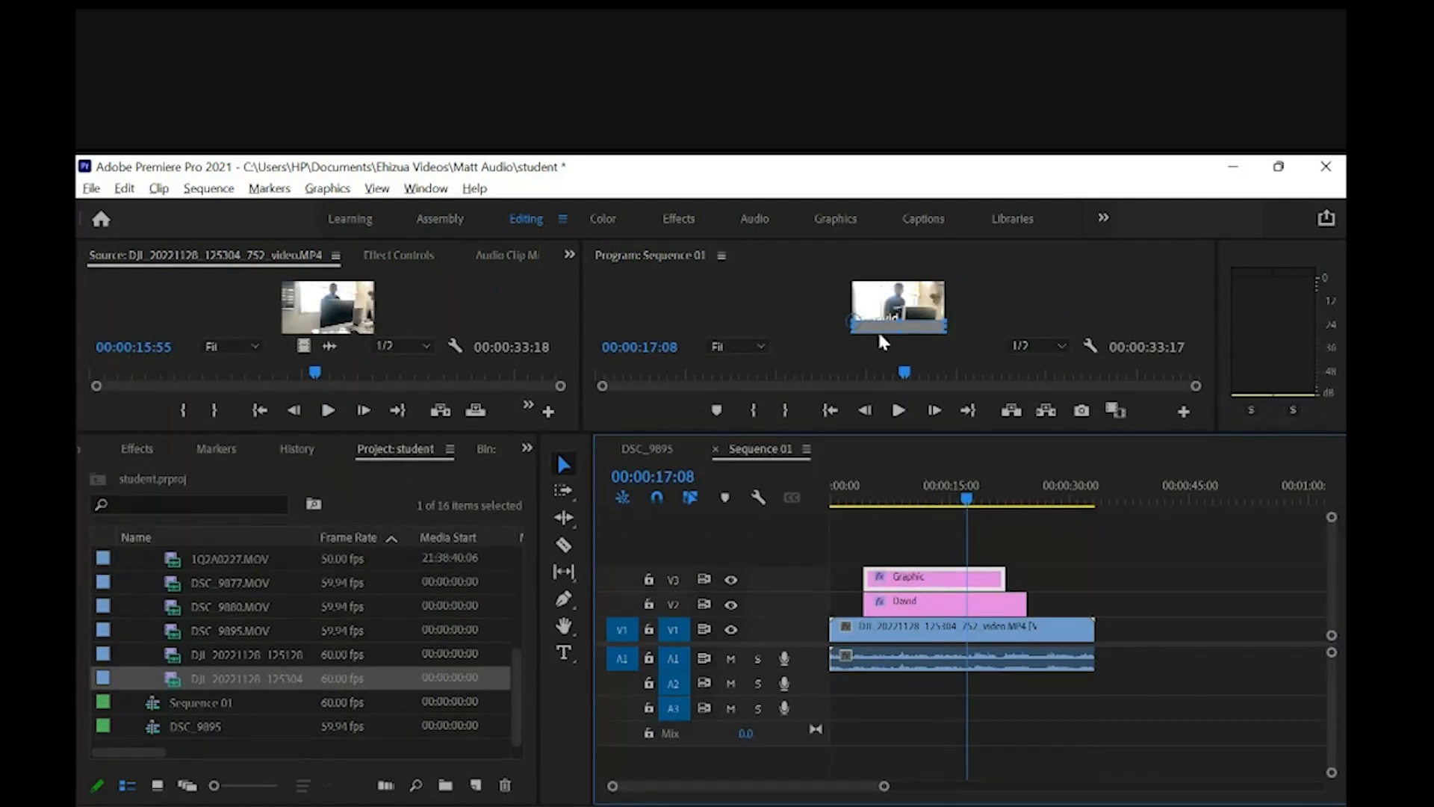
left_click(917, 606)
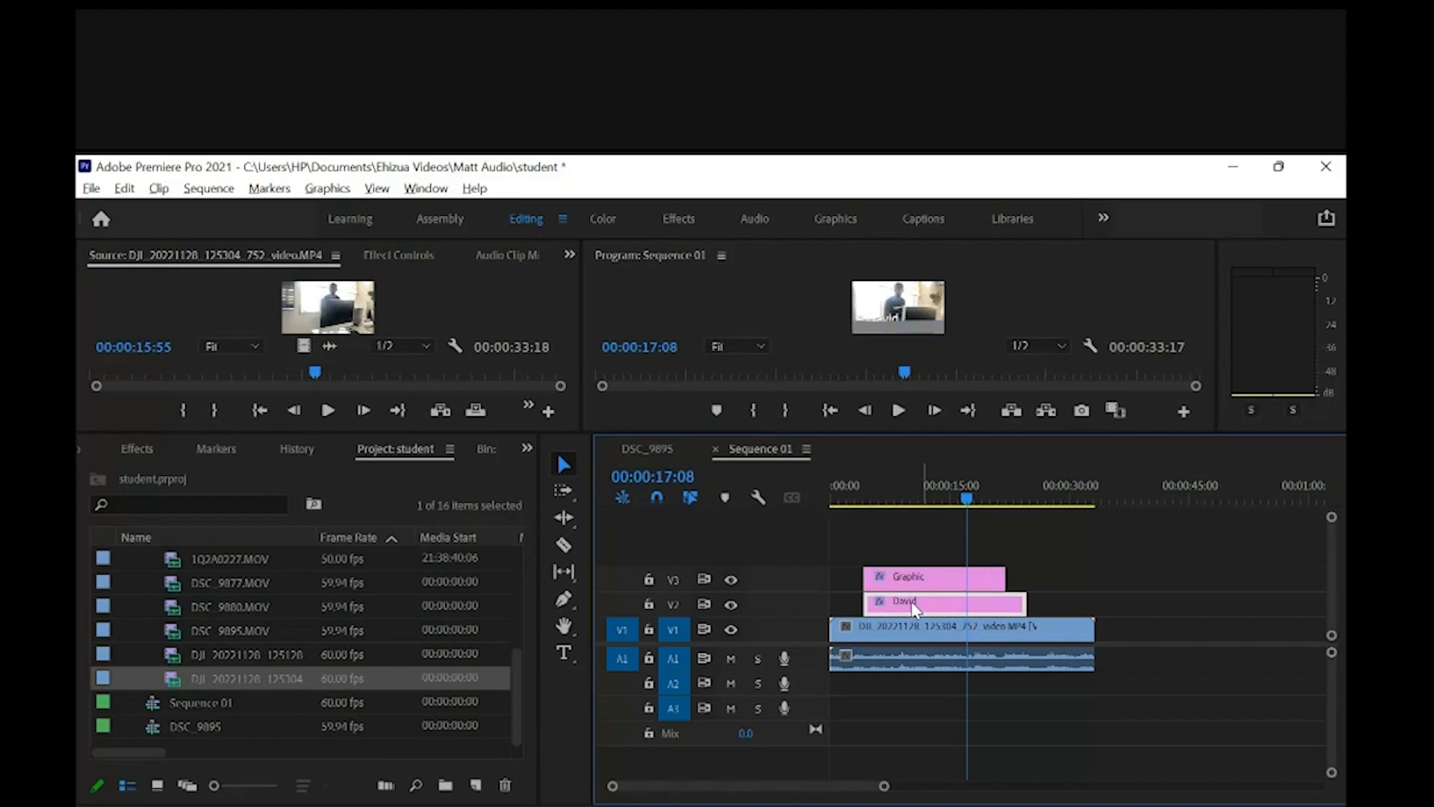
mouse_move(917, 606)
left_mouse_down()
mouse_move(917, 561)
mouse_move(927, 596)
mouse_move(923, 584)
left_mouse_up()
left_click(903, 493)
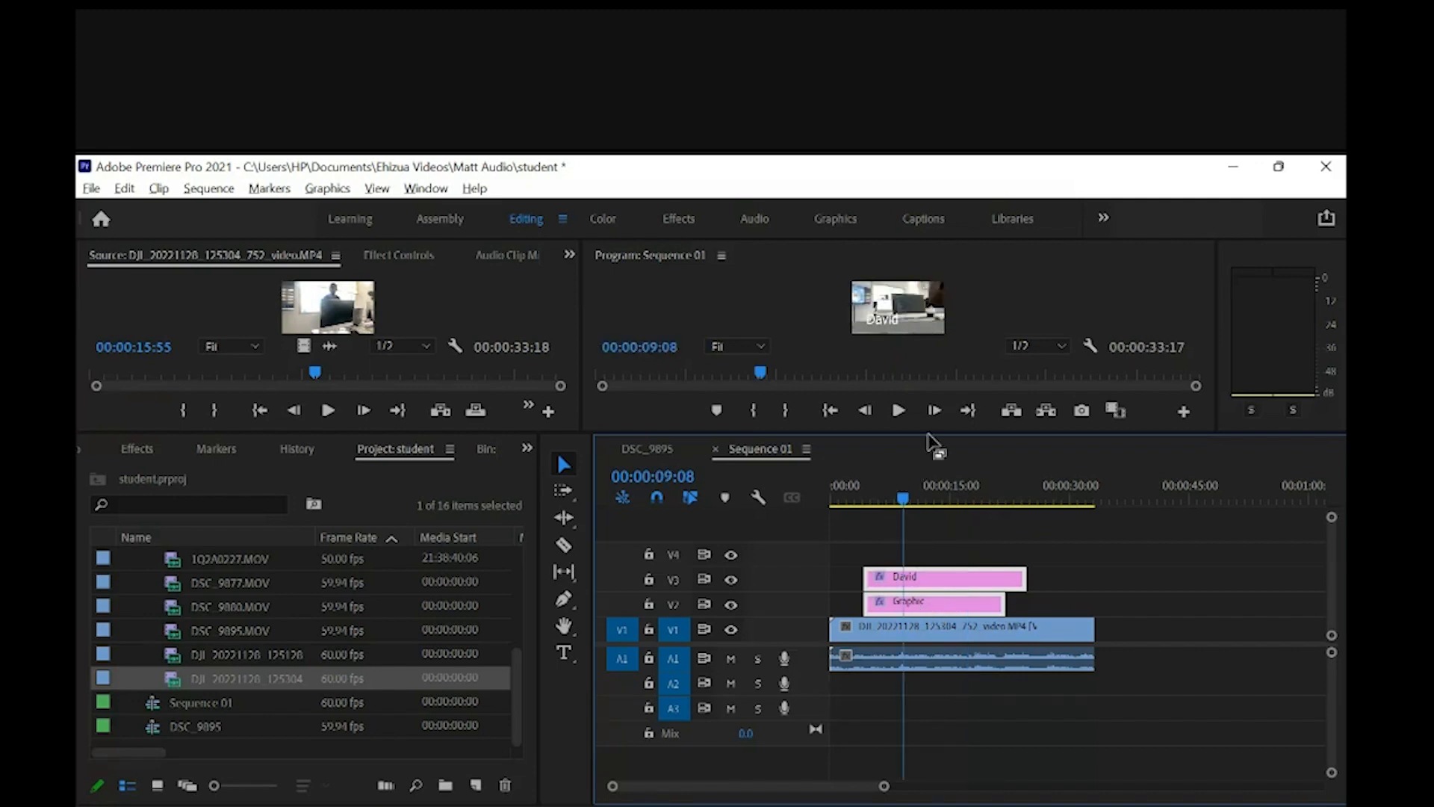
left_click_drag(928, 435, 929, 535)
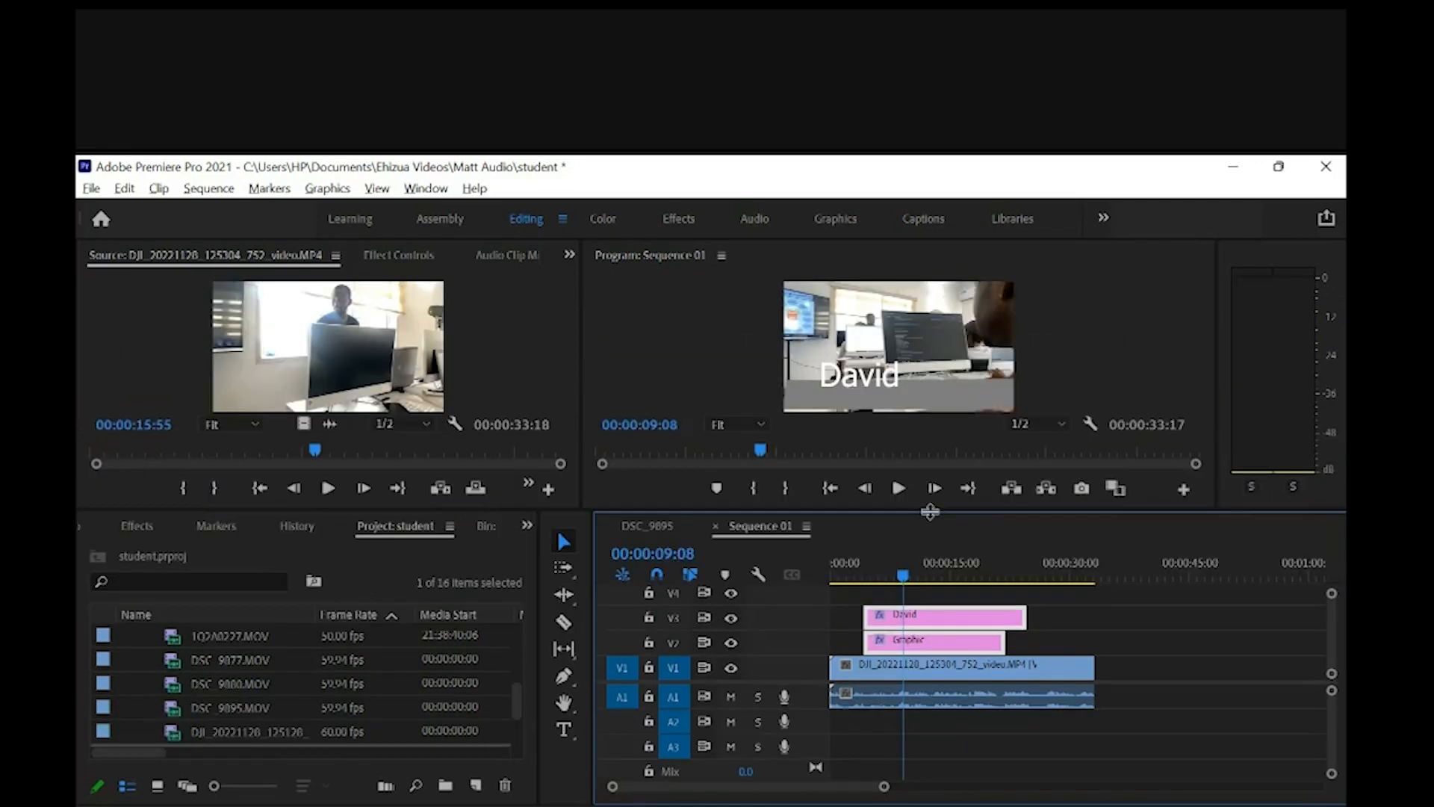
Step: Move the name title down onto the grey bar and shrink it to fit inside, at position about 269, 1012
left_click(1100, 648)
left_click(942, 626)
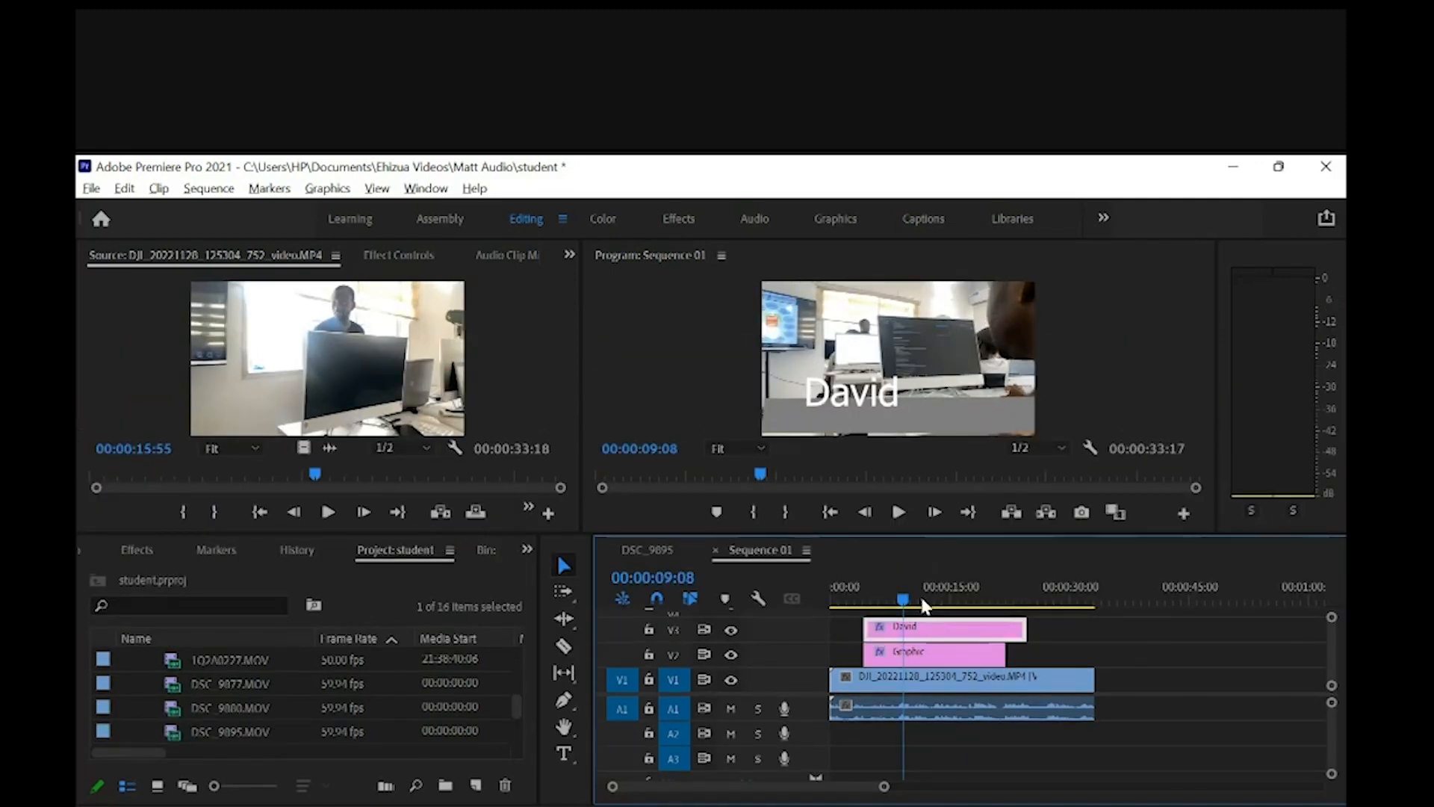
left_click(852, 407)
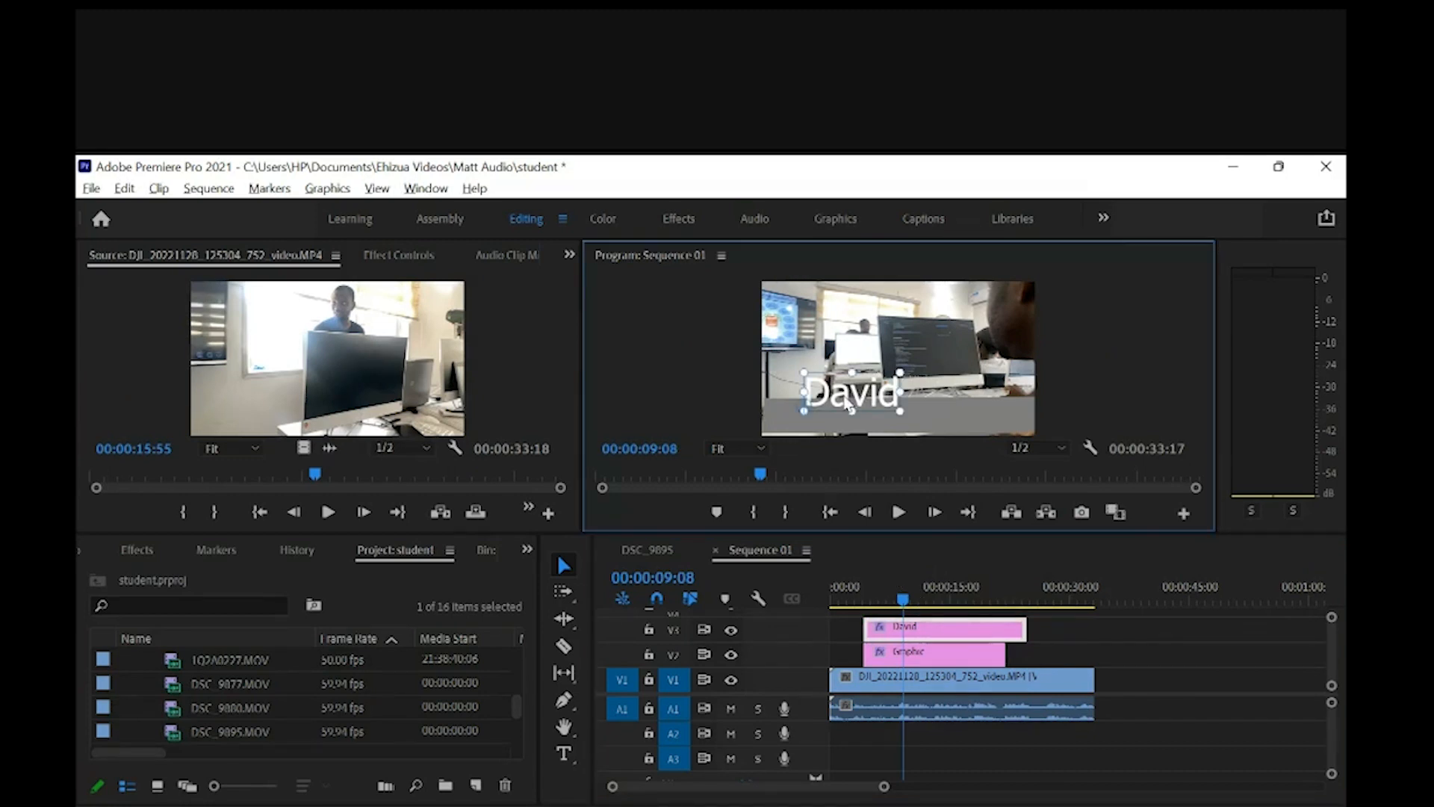
left_click_drag(848, 405, 841, 428)
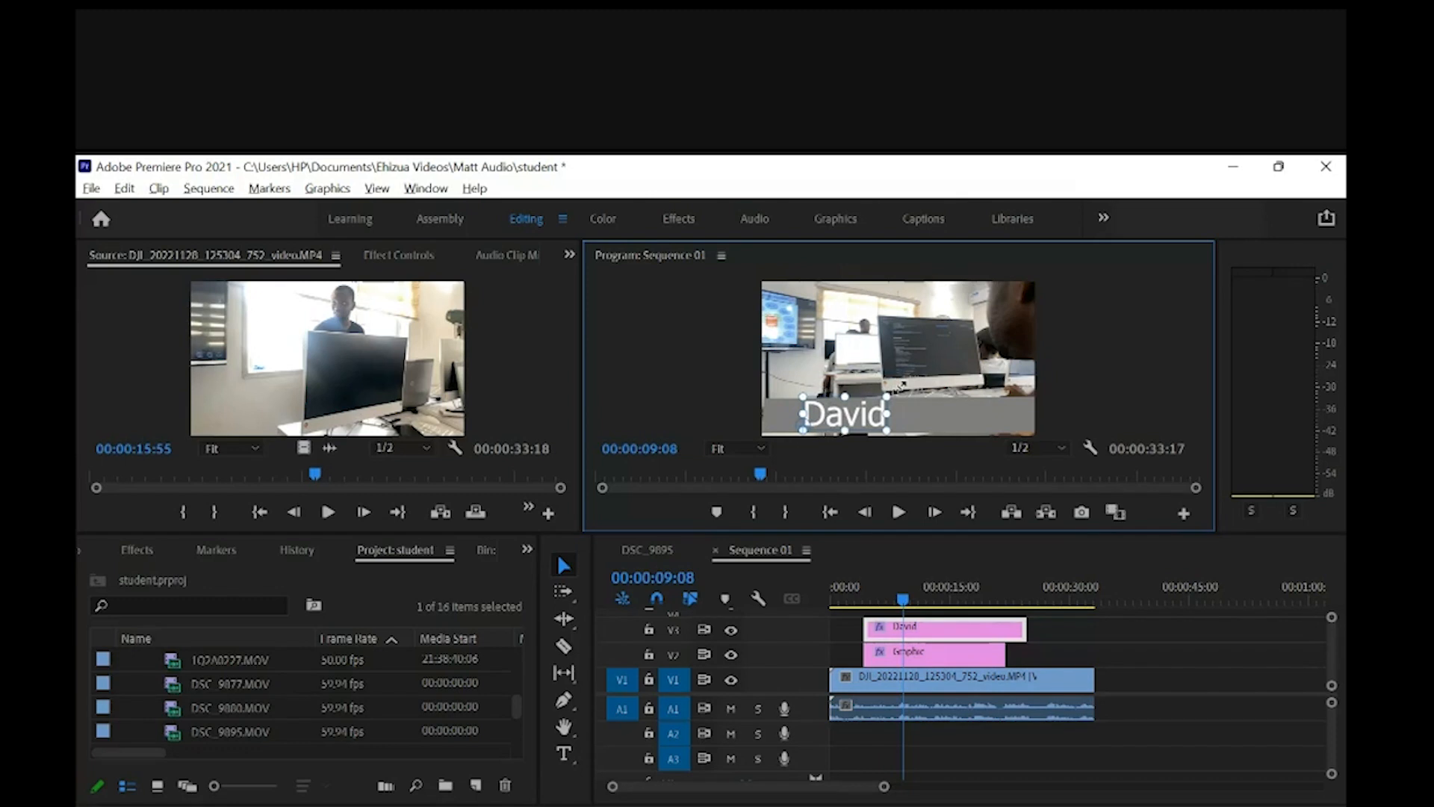
left_click_drag(898, 388, 874, 401)
Step: Trim the end of the name title clip on V3 to match the Graphic clip's end, and hide track V2
left_click(1078, 626)
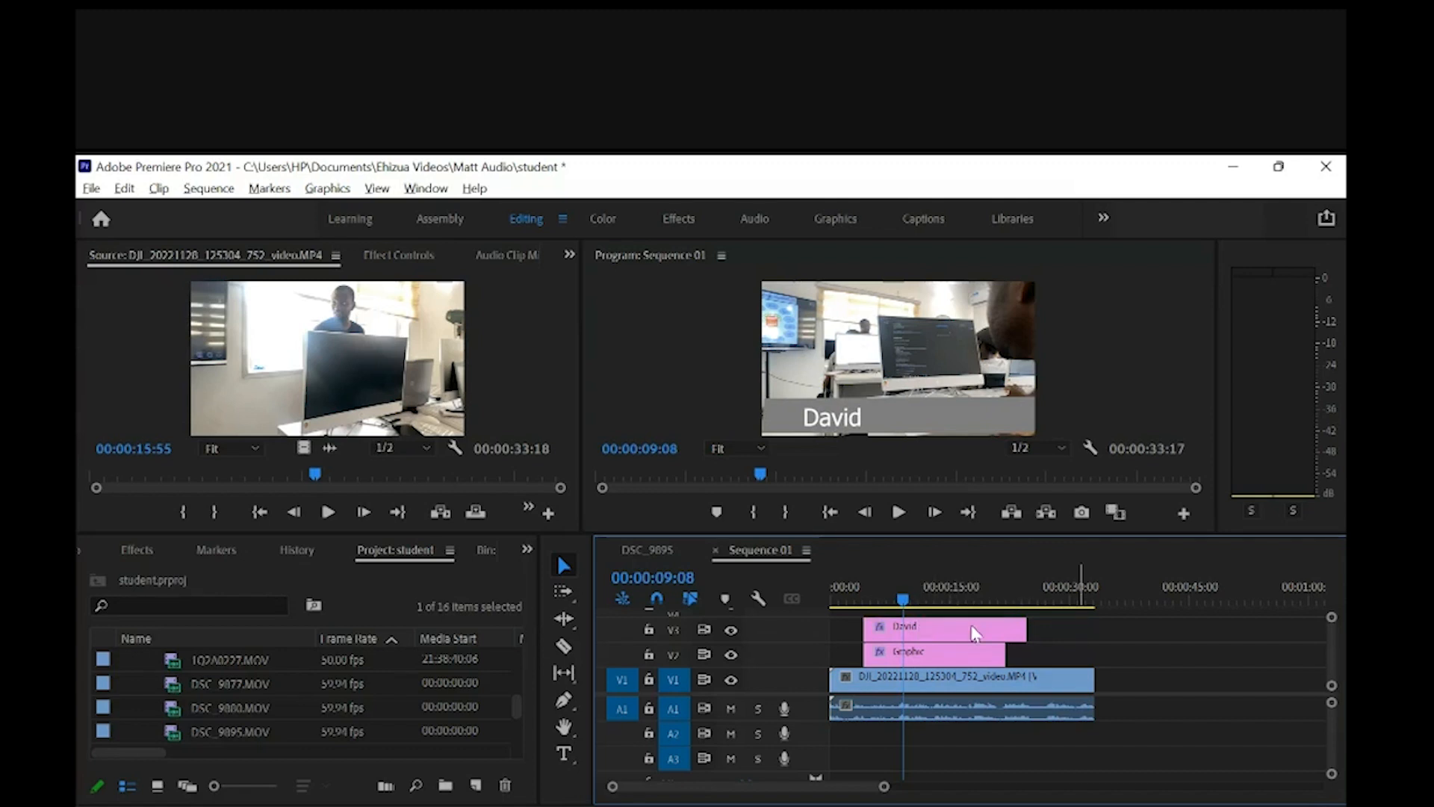
left_click_drag(1020, 628, 1006, 629)
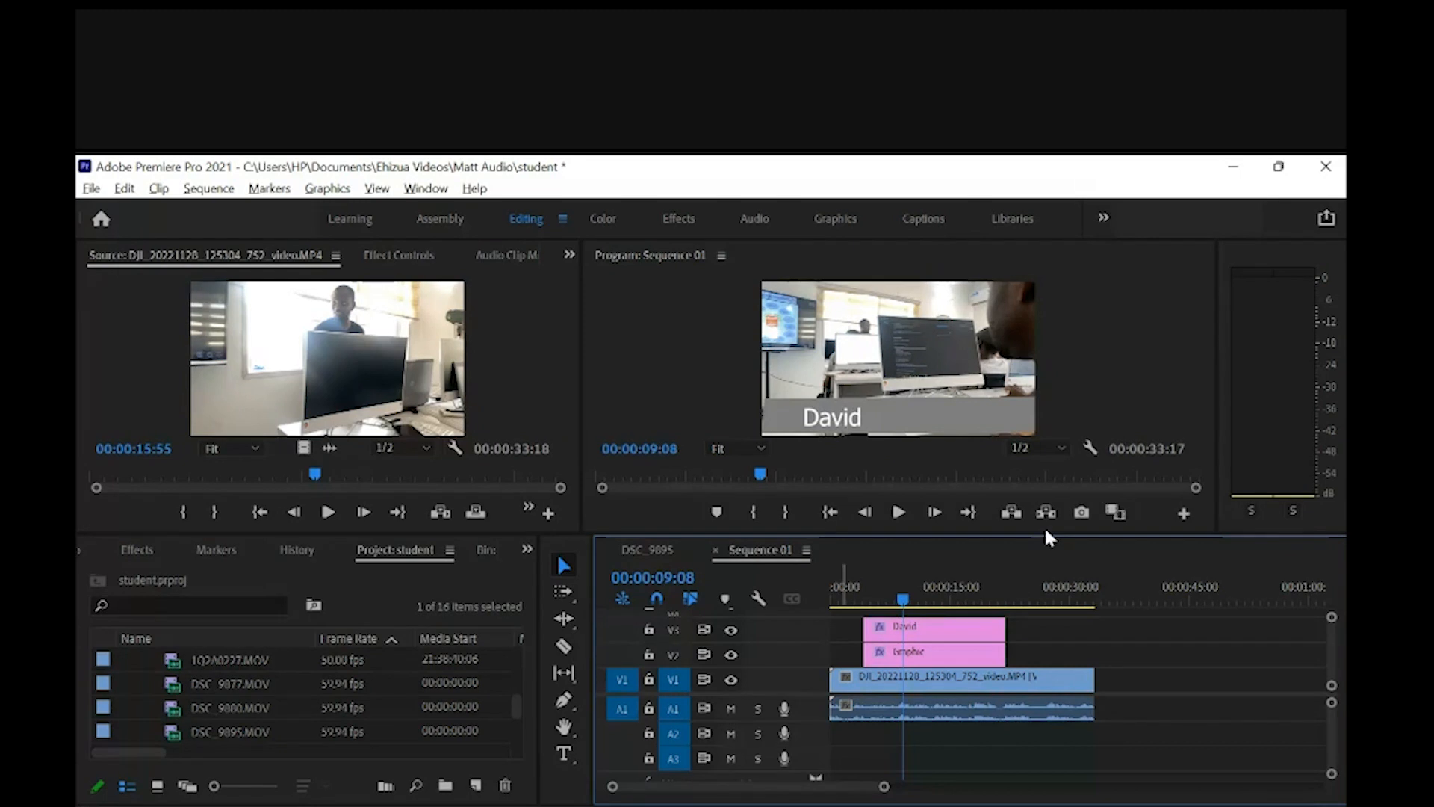
left_click(729, 656)
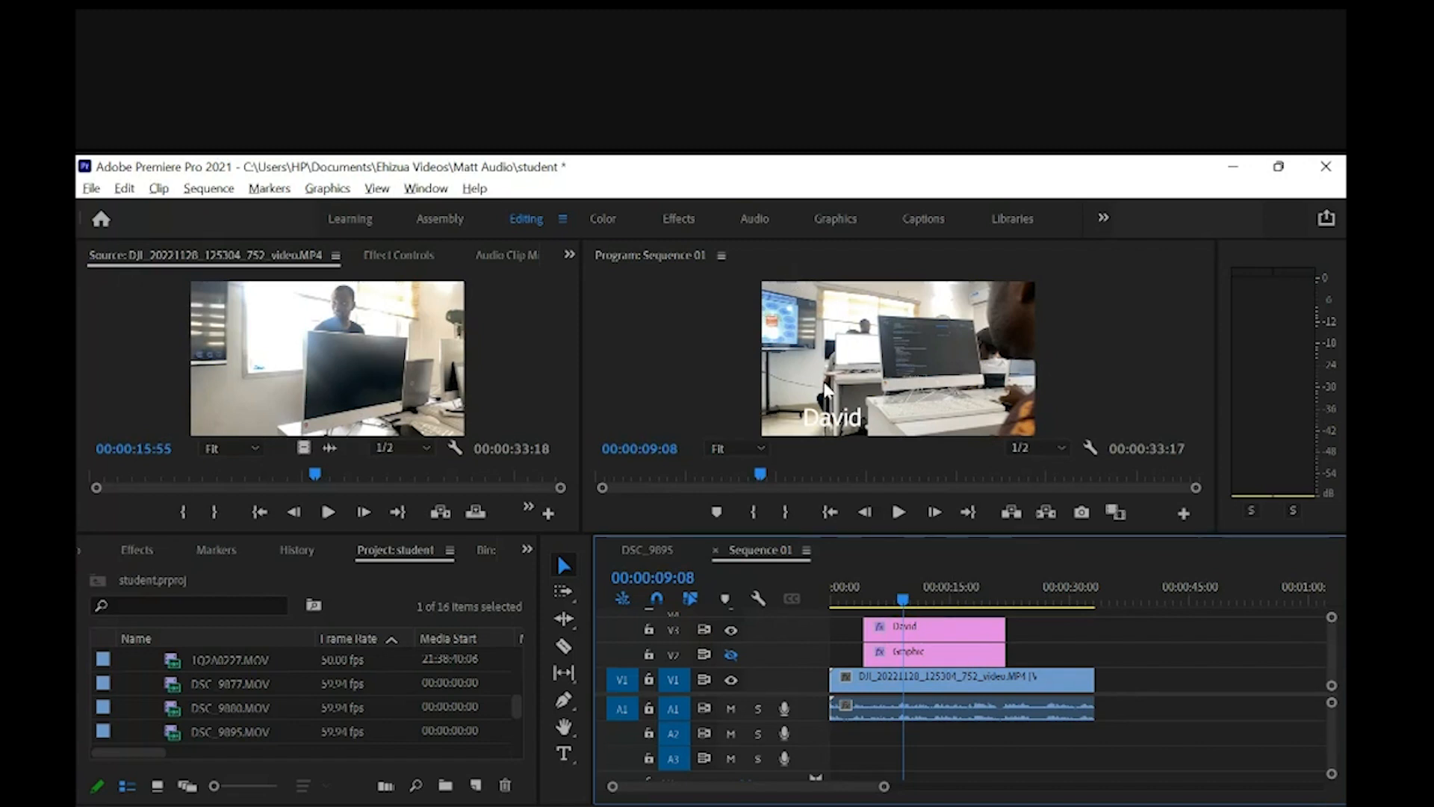
Step: Open the name title's text properties in Effect Controls and set its fill colour to white
left_click(926, 624)
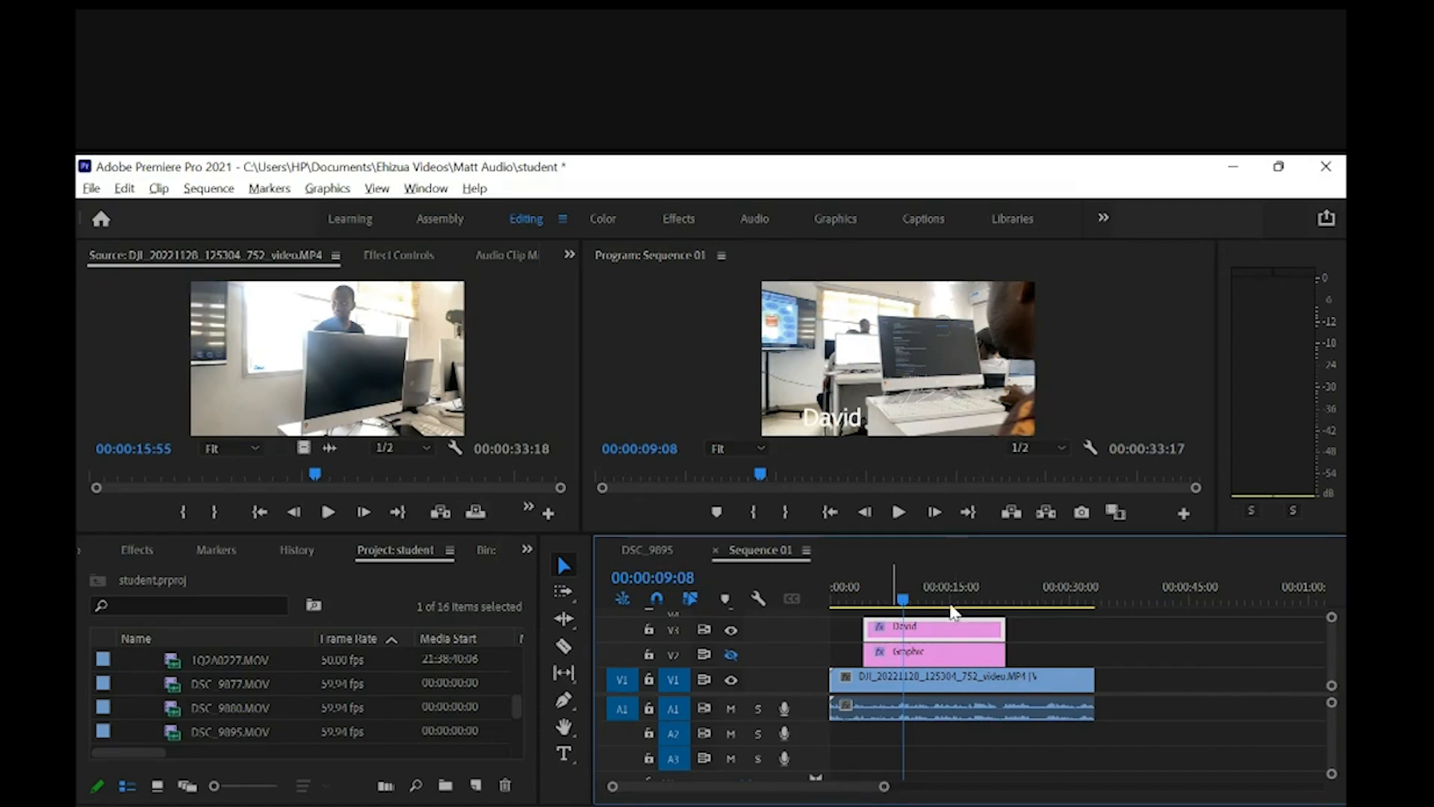
left_click(394, 254)
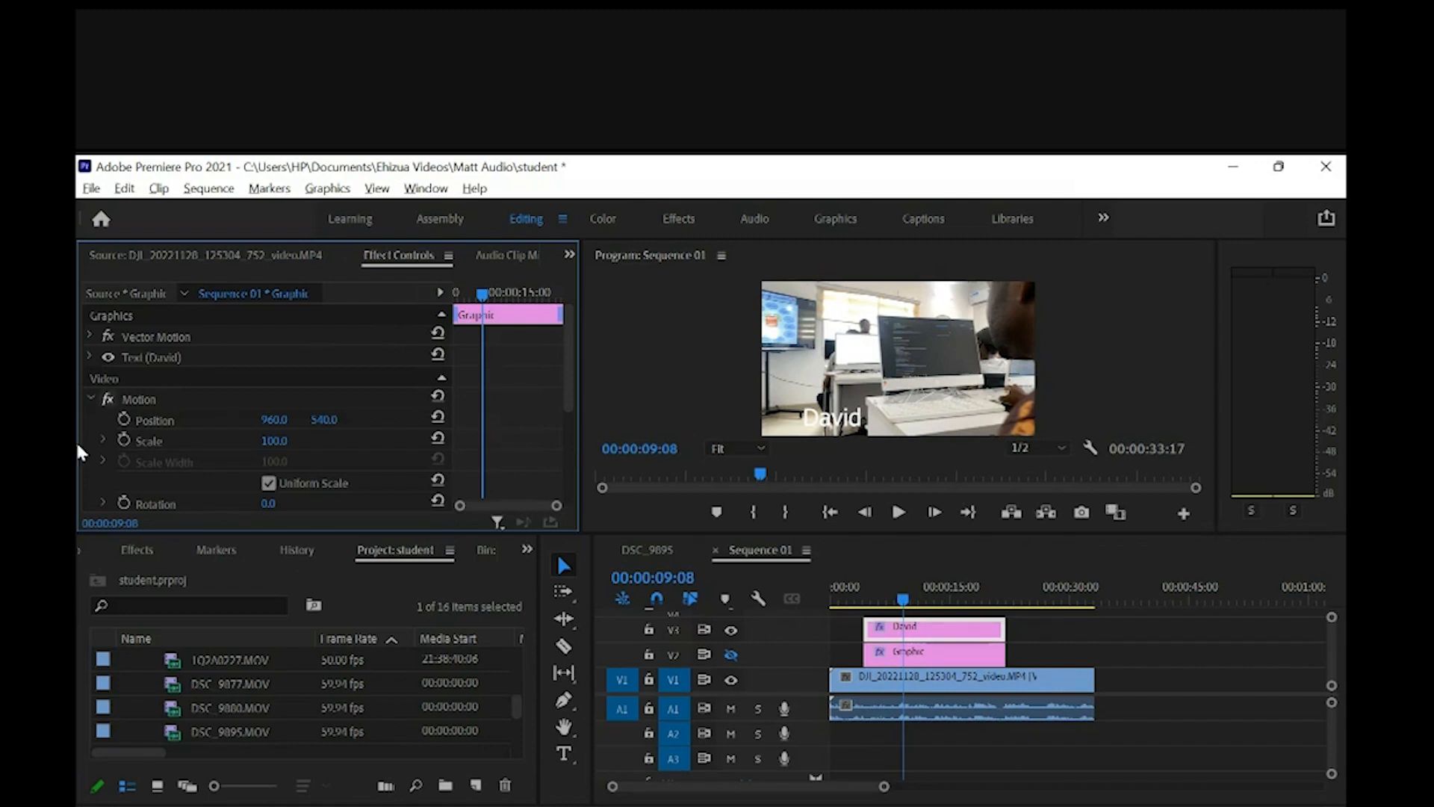
left_click(143, 356)
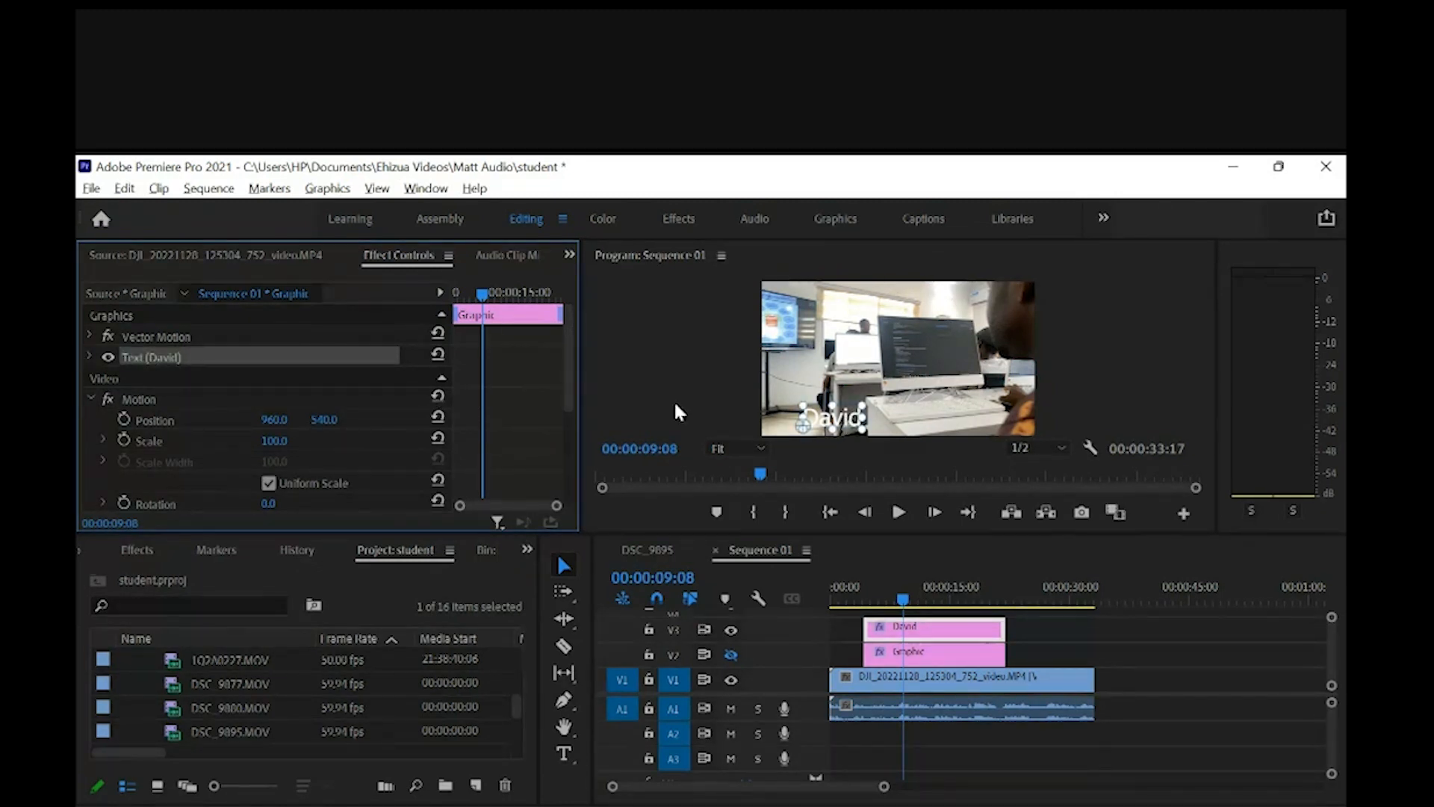
left_click(832, 421)
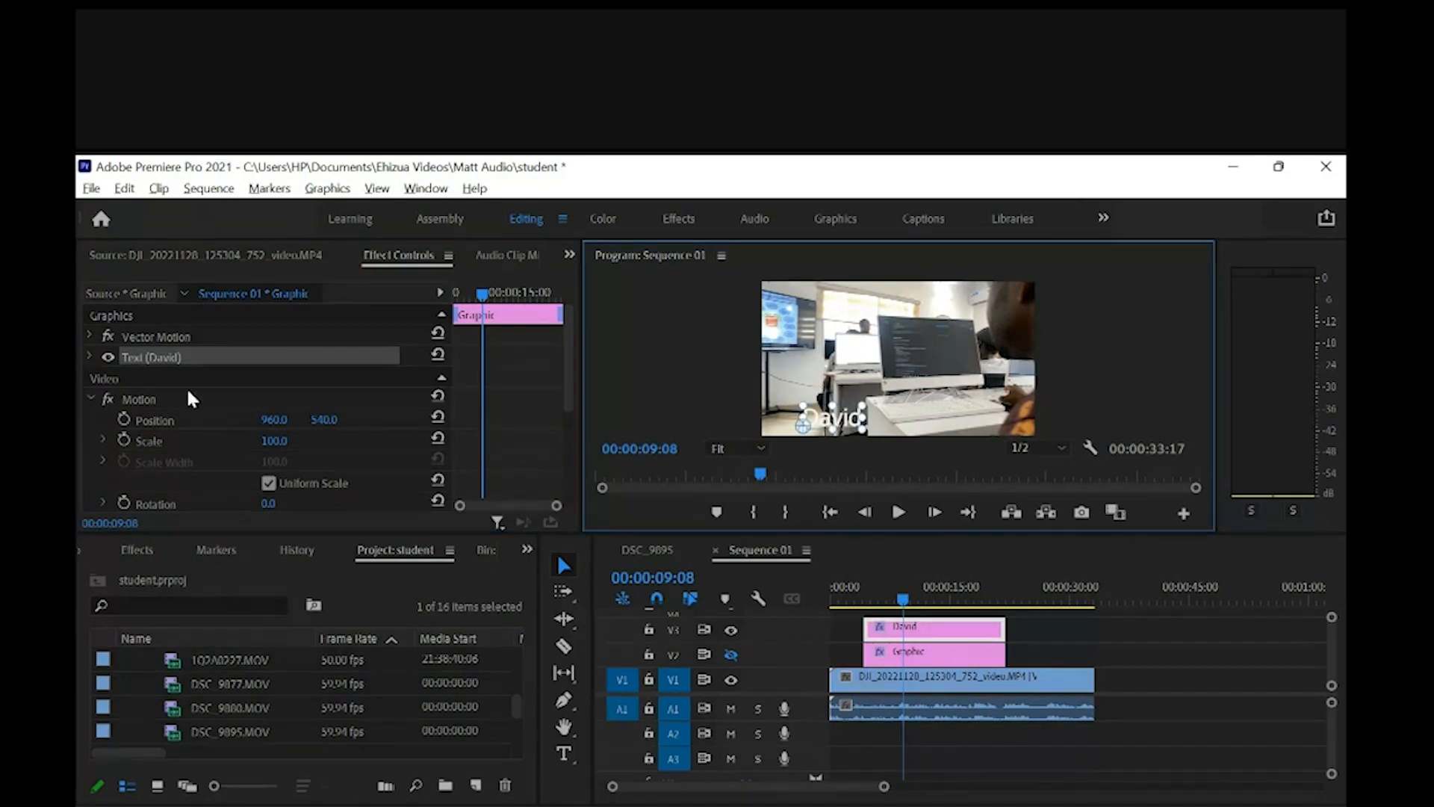
left_click(88, 356)
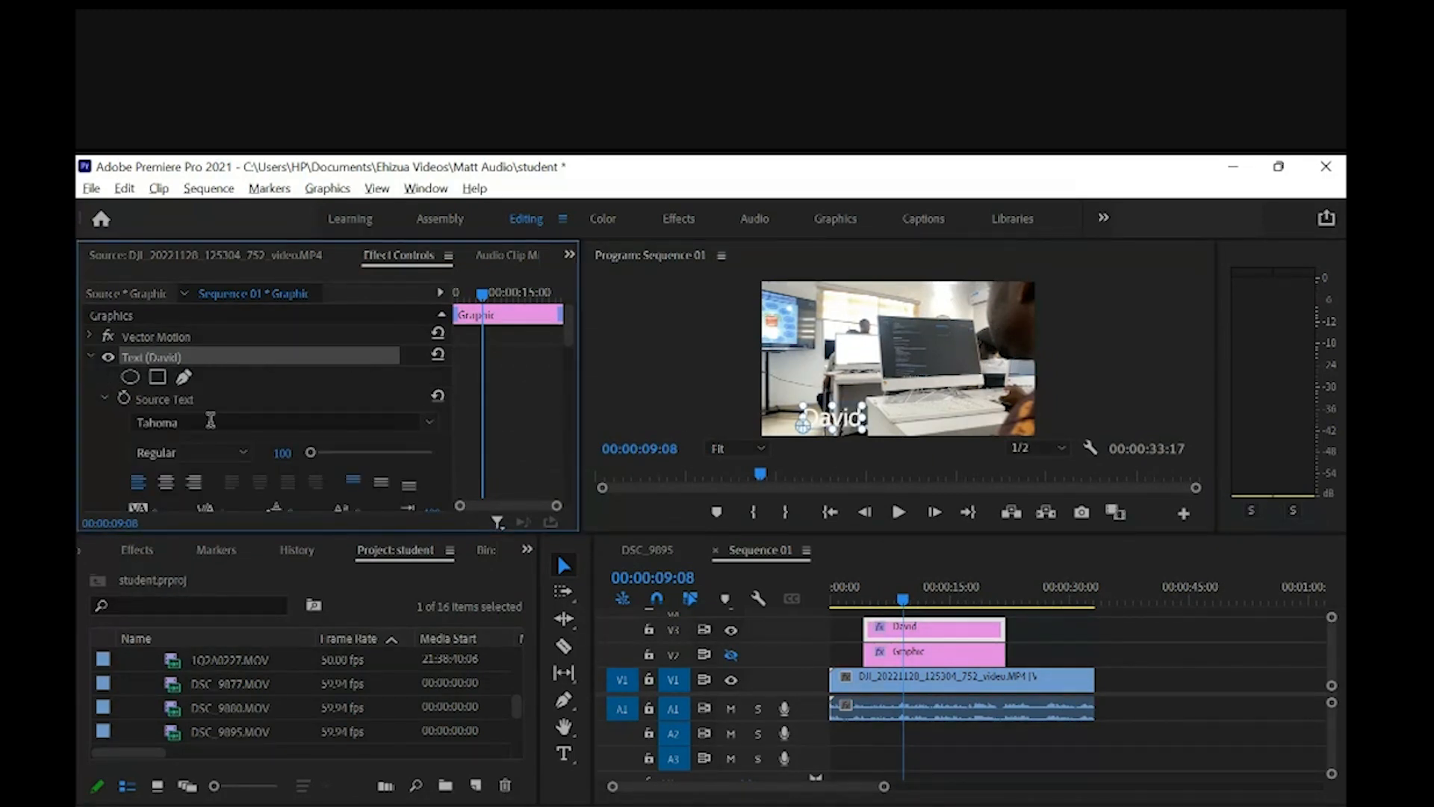
scroll(254, 409, "down", 3)
scroll(253, 407, "down", 5)
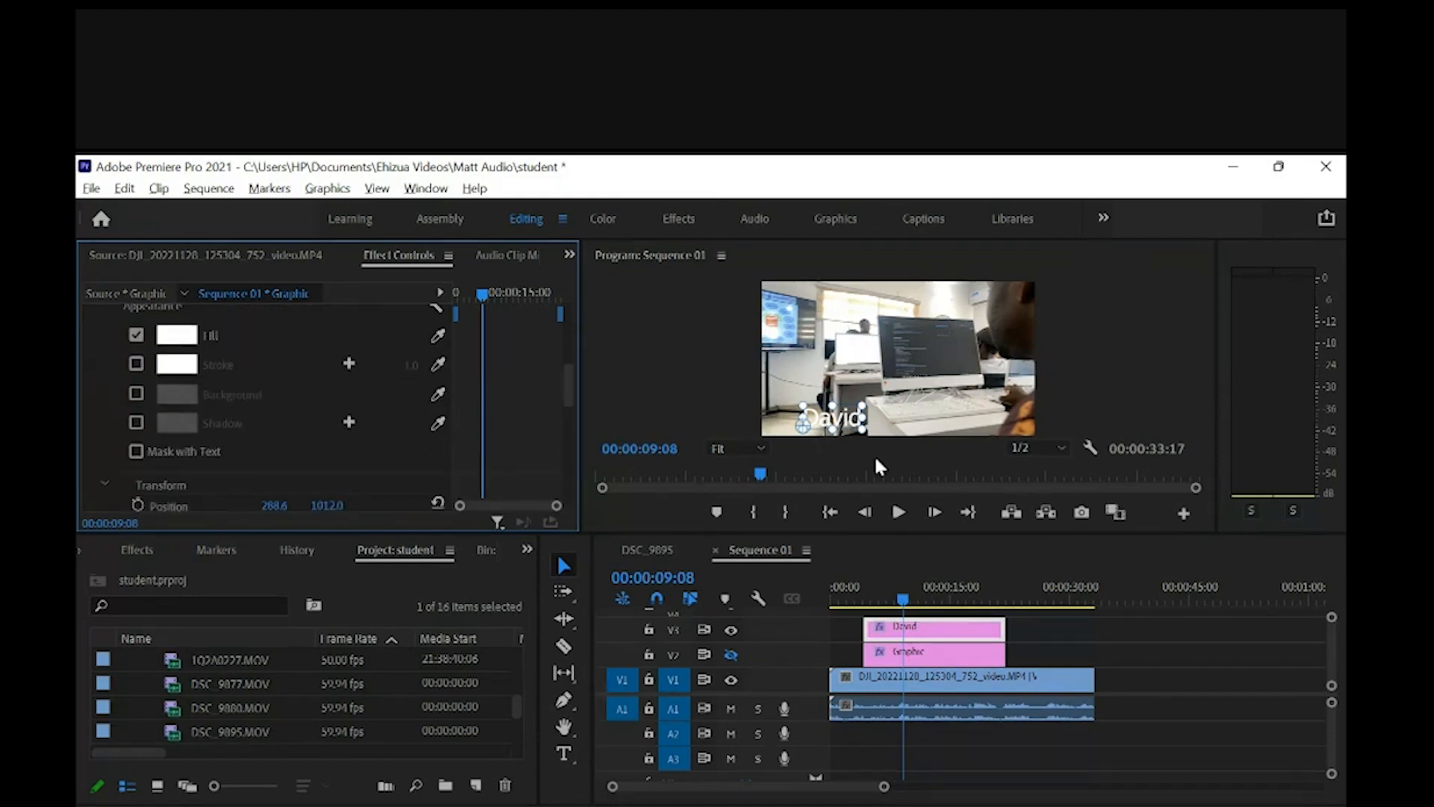
scroll(275, 393, "up", 1)
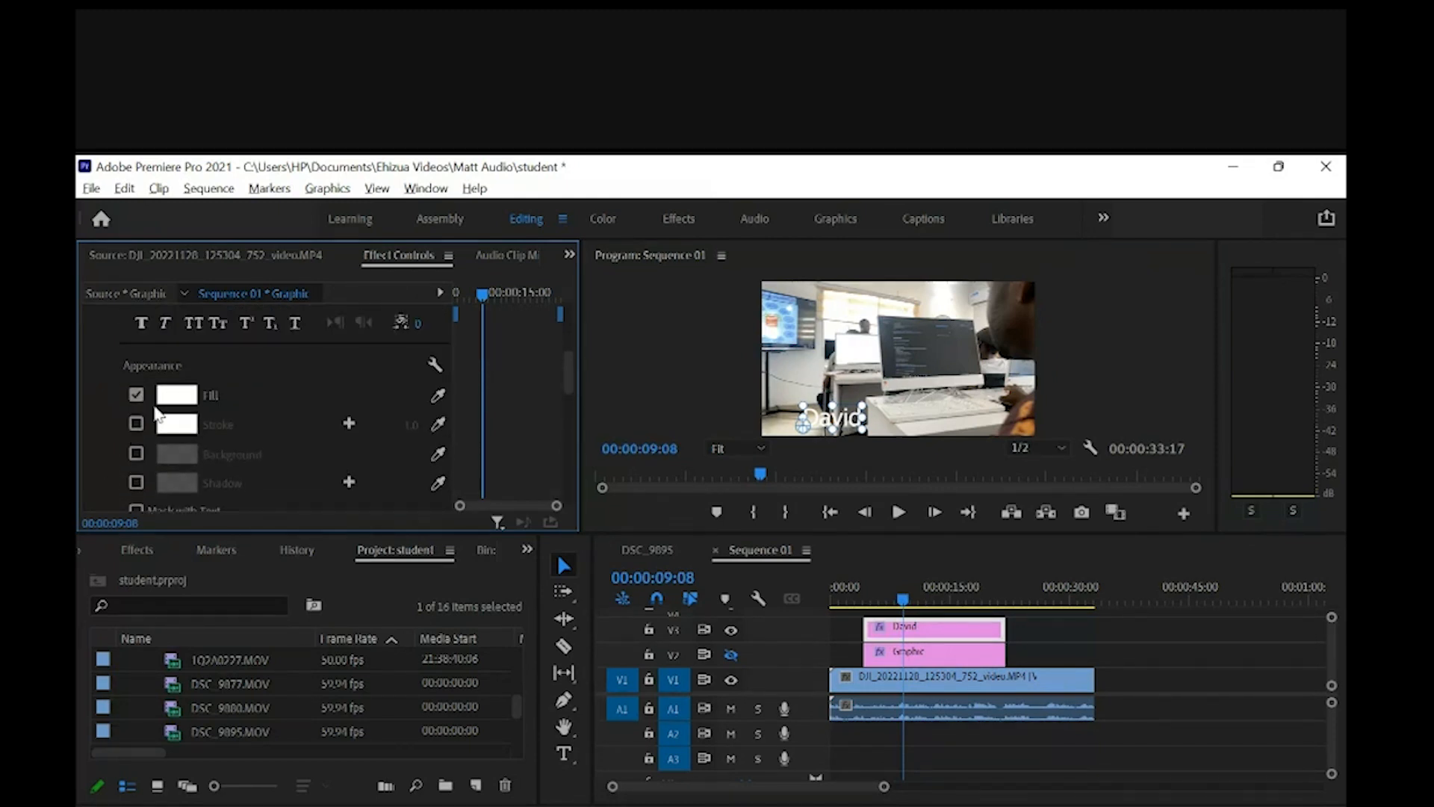
left_click(177, 396)
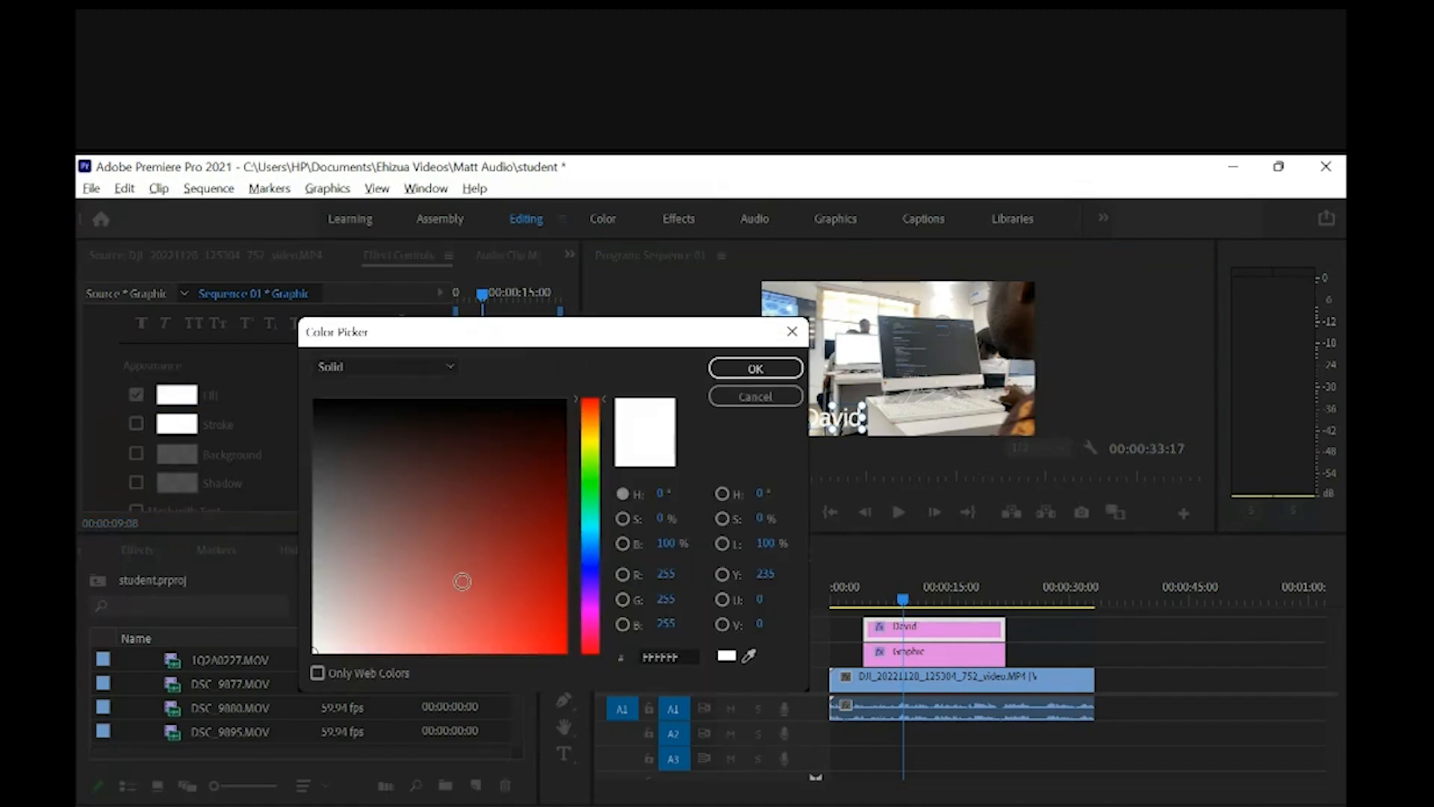
mouse_move(462, 581)
left_mouse_down()
mouse_move(486, 512)
mouse_move(574, 390)
mouse_move(313, 652)
left_mouse_up()
left_click(755, 368)
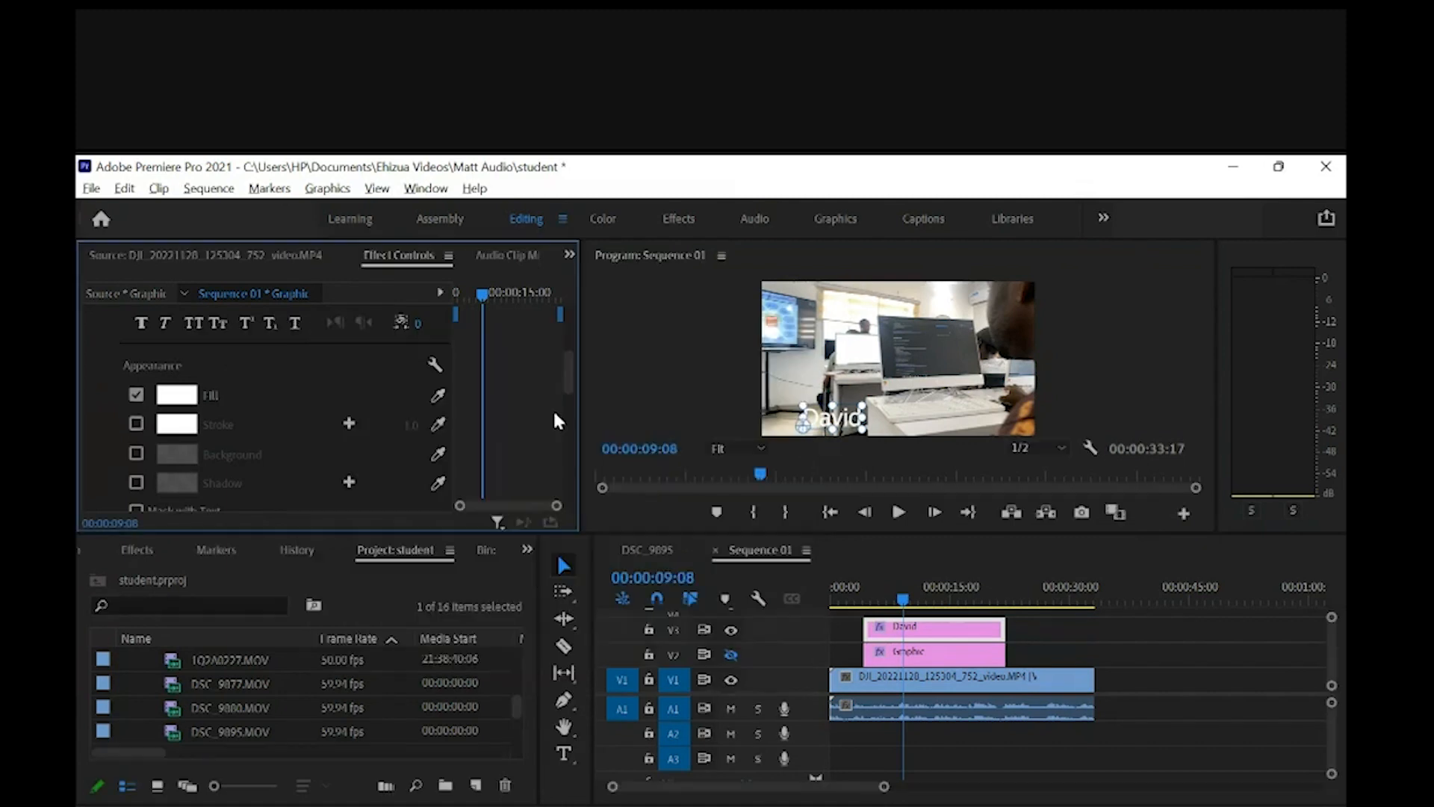
Step: Enable a stroke on the name title with width 14.0 and near-black colour 040303
left_click(137, 425)
left_click_drag(410, 433, 430, 435)
left_click(196, 425)
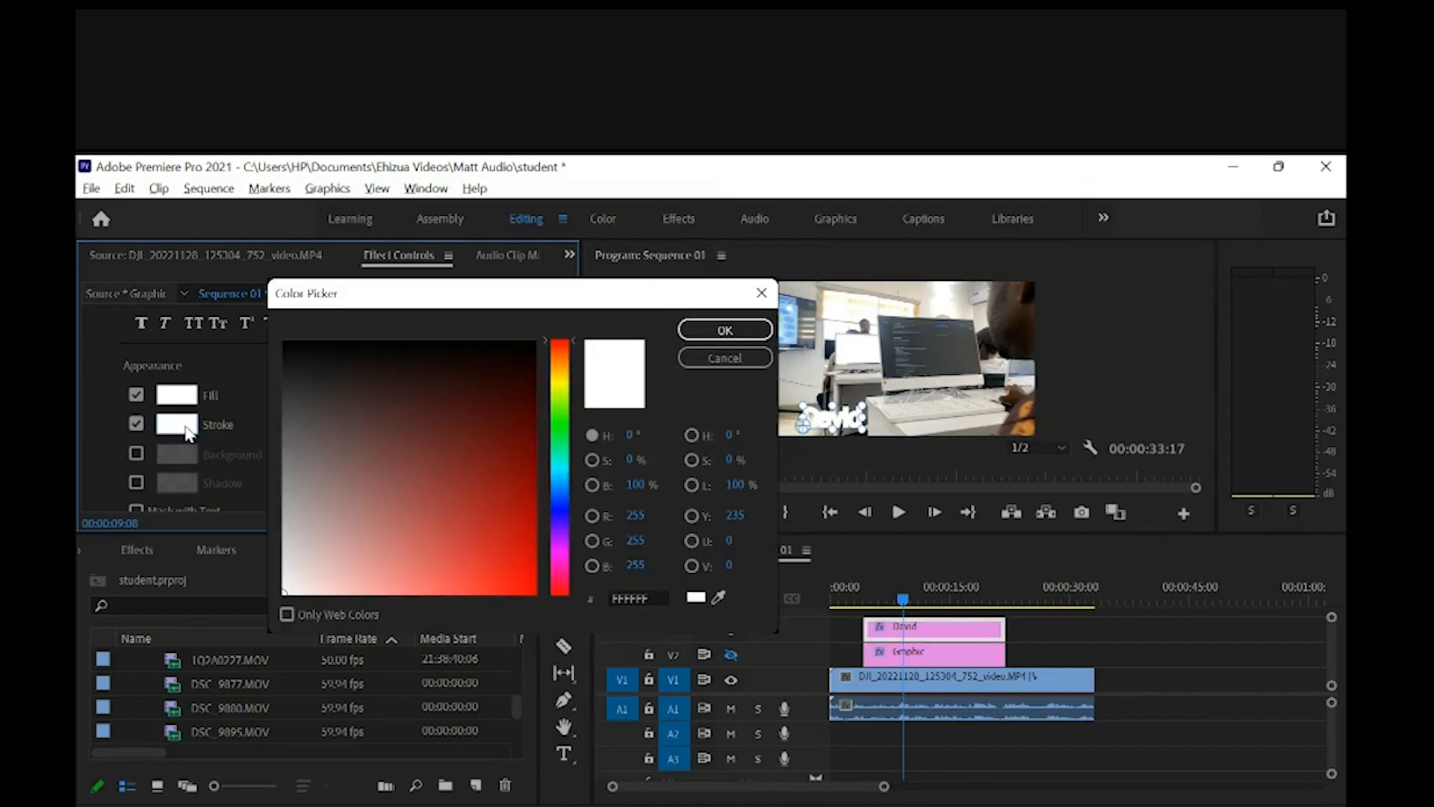
left_click(309, 340)
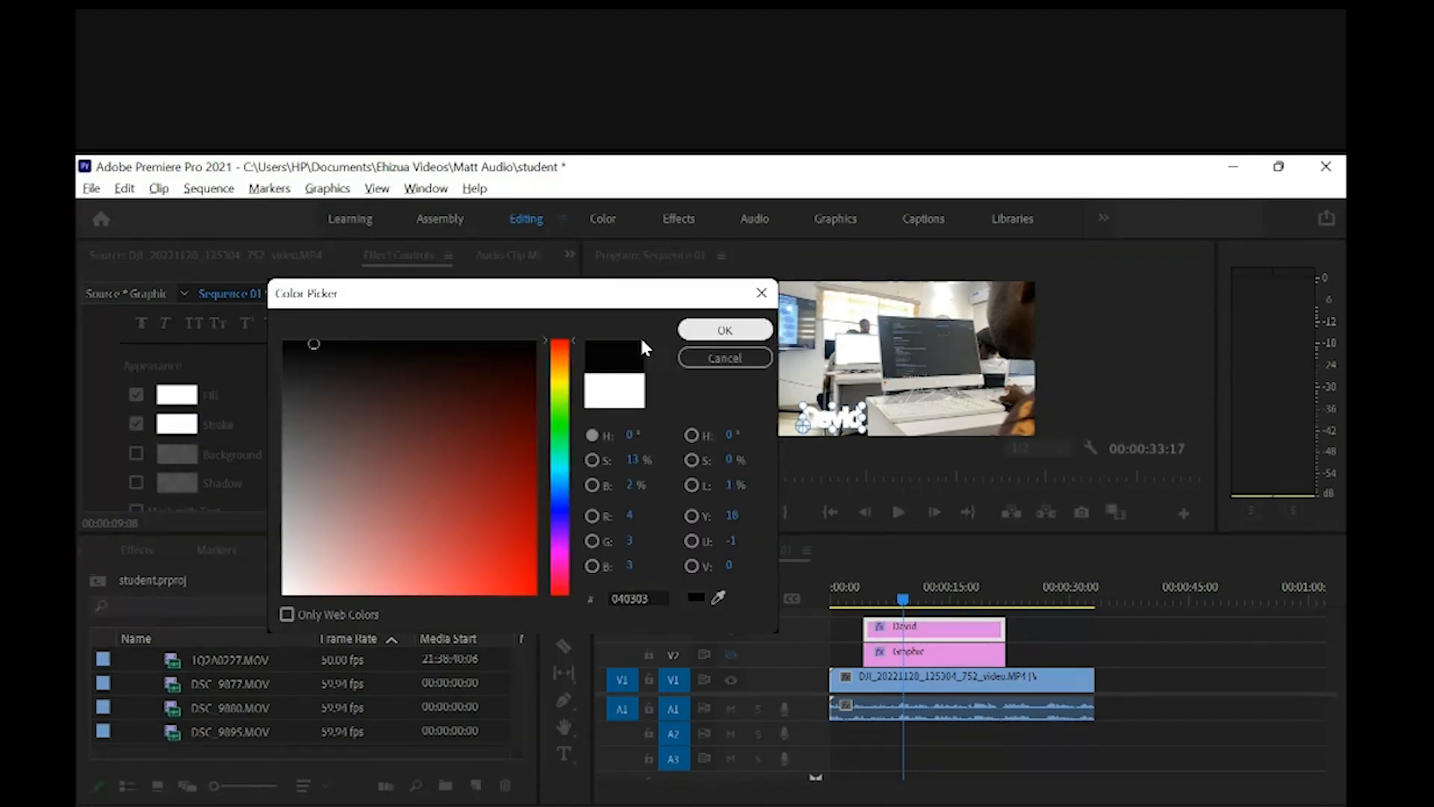
left_click(724, 329)
Step: Enlarge the name title in the frame's lower-left area, placing it at position about 121, 942
left_click(832, 426)
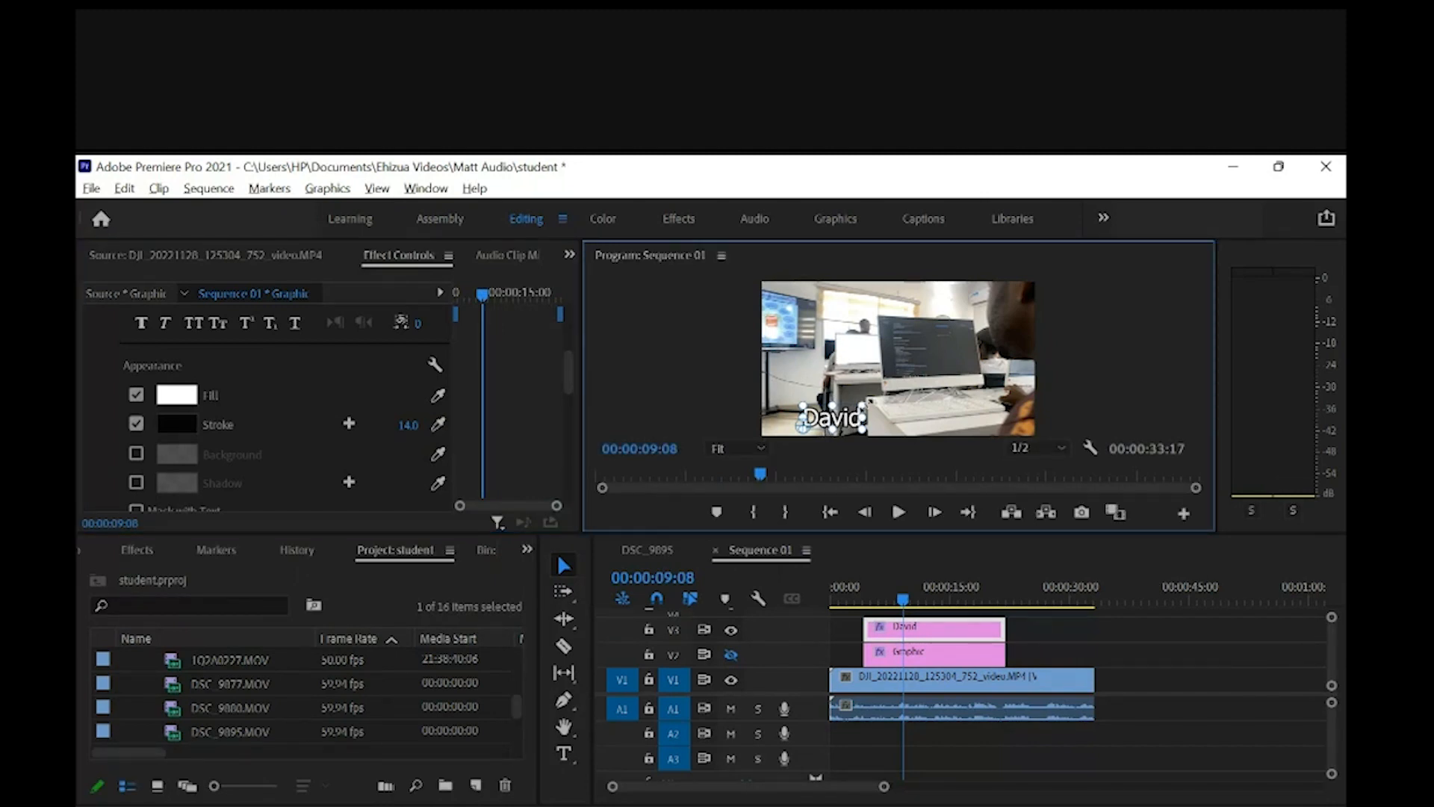
left_click_drag(864, 406, 894, 383)
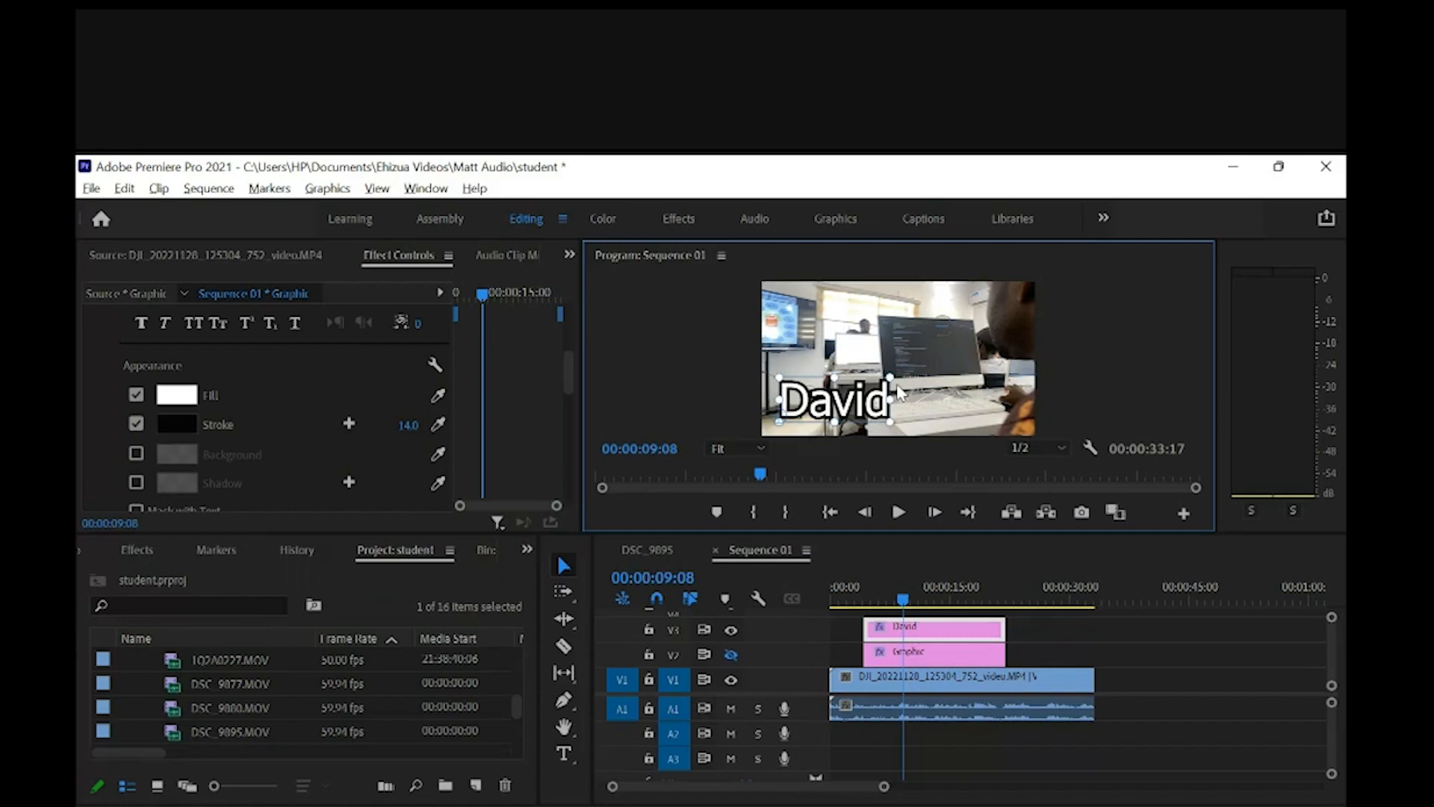
left_click(1076, 659)
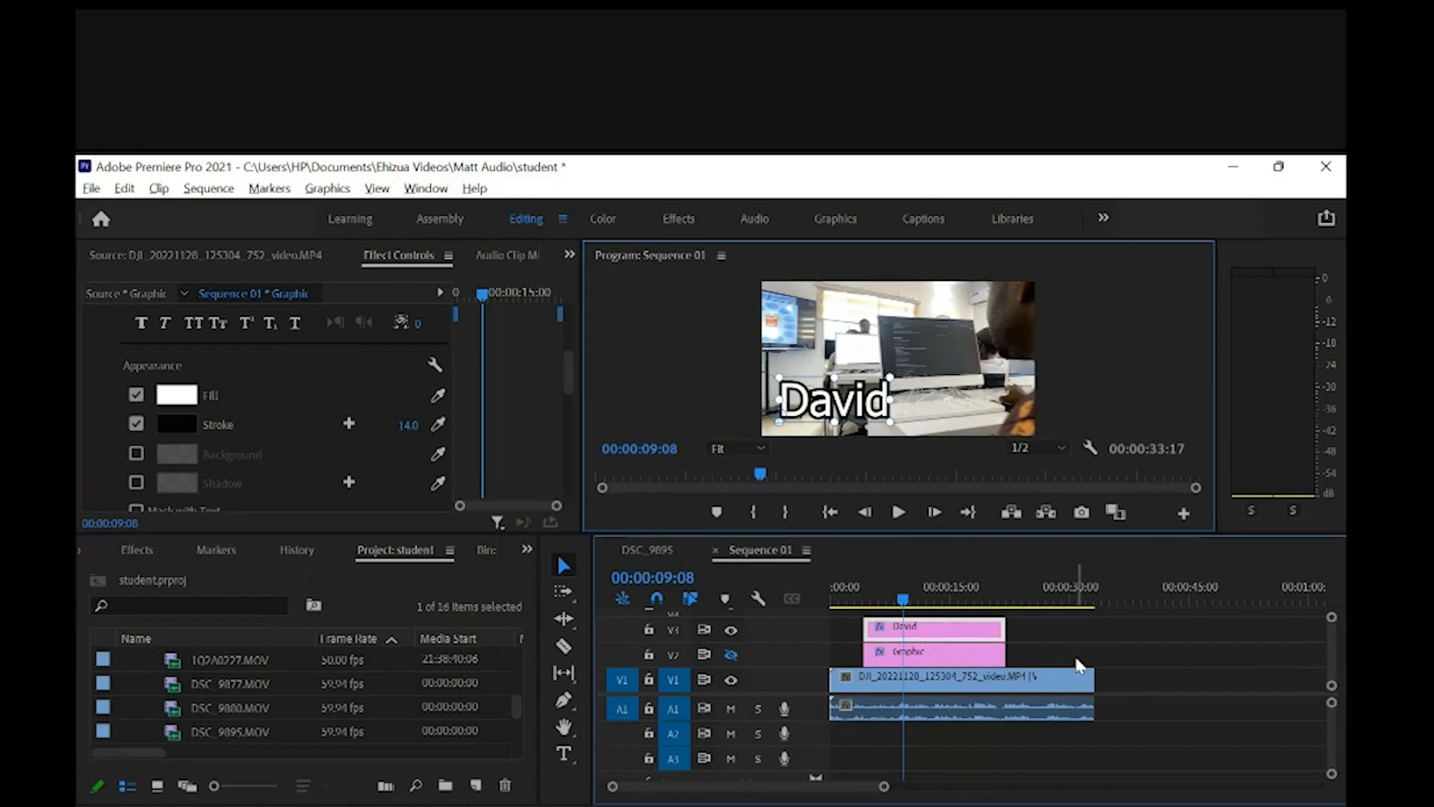
Step: Reselect the name title clip on V3 and turn off the stroke in its text appearance settings
left_click(947, 635)
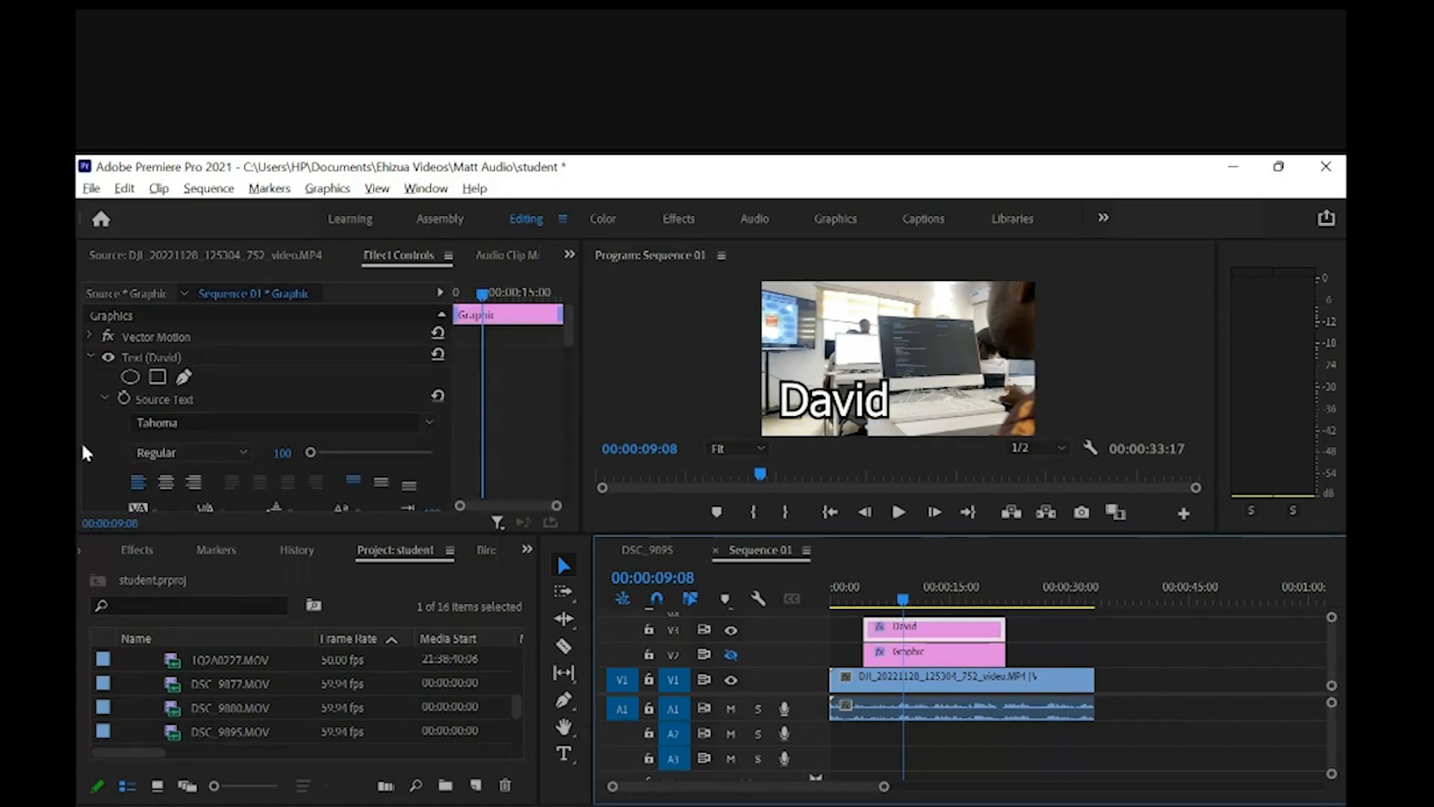
scroll(105, 443, "down", 4)
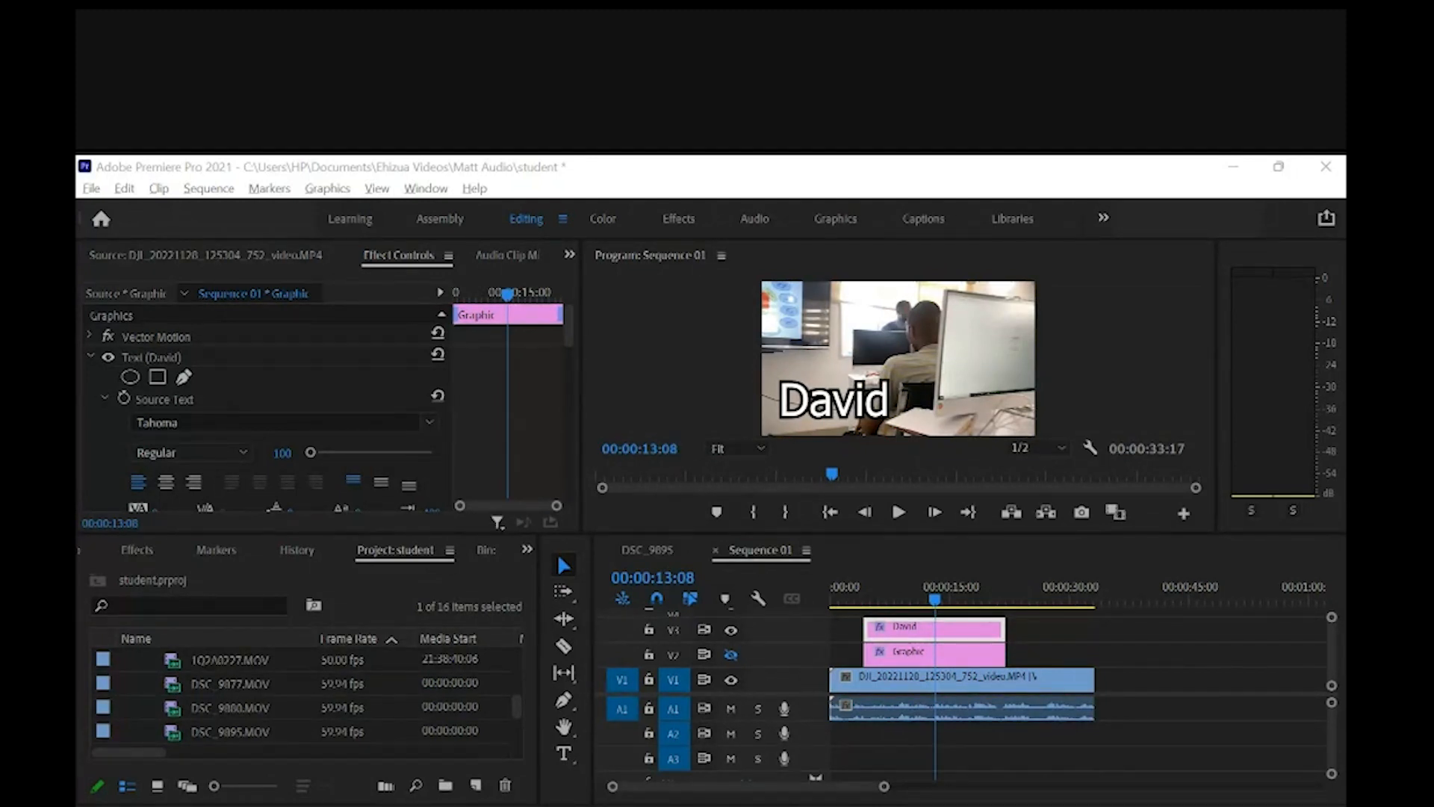
left_click(1020, 665)
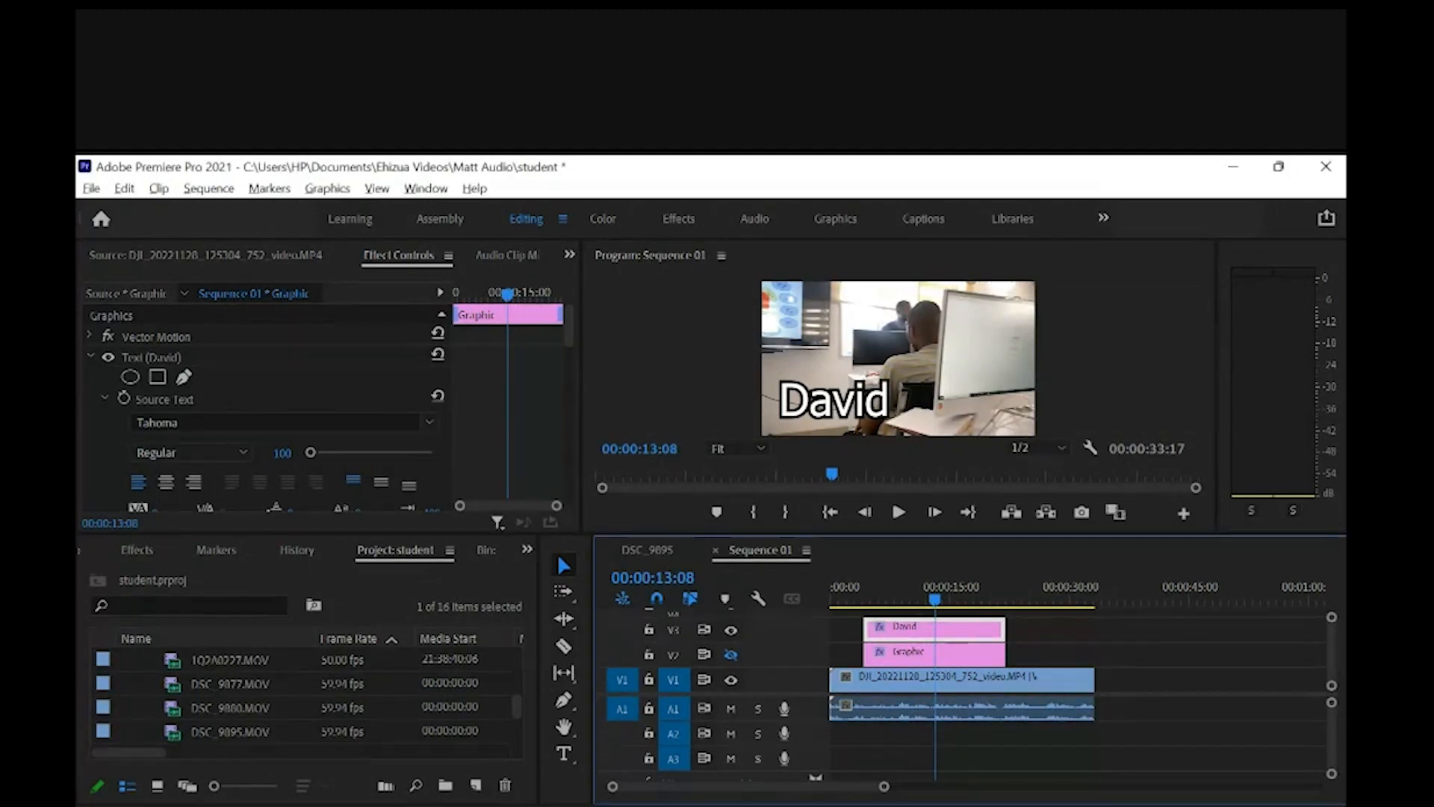
left_click(1021, 665)
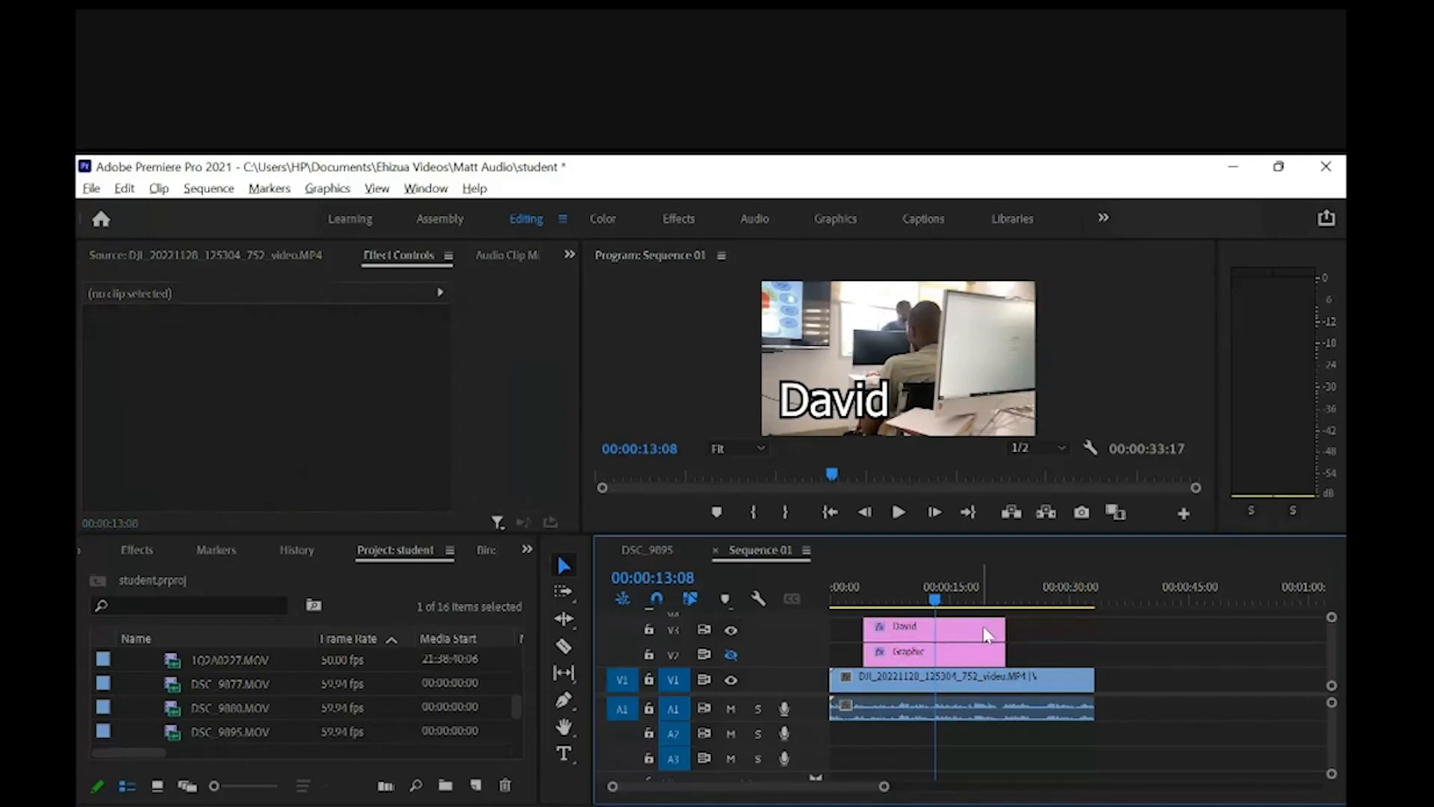
left_click(952, 631)
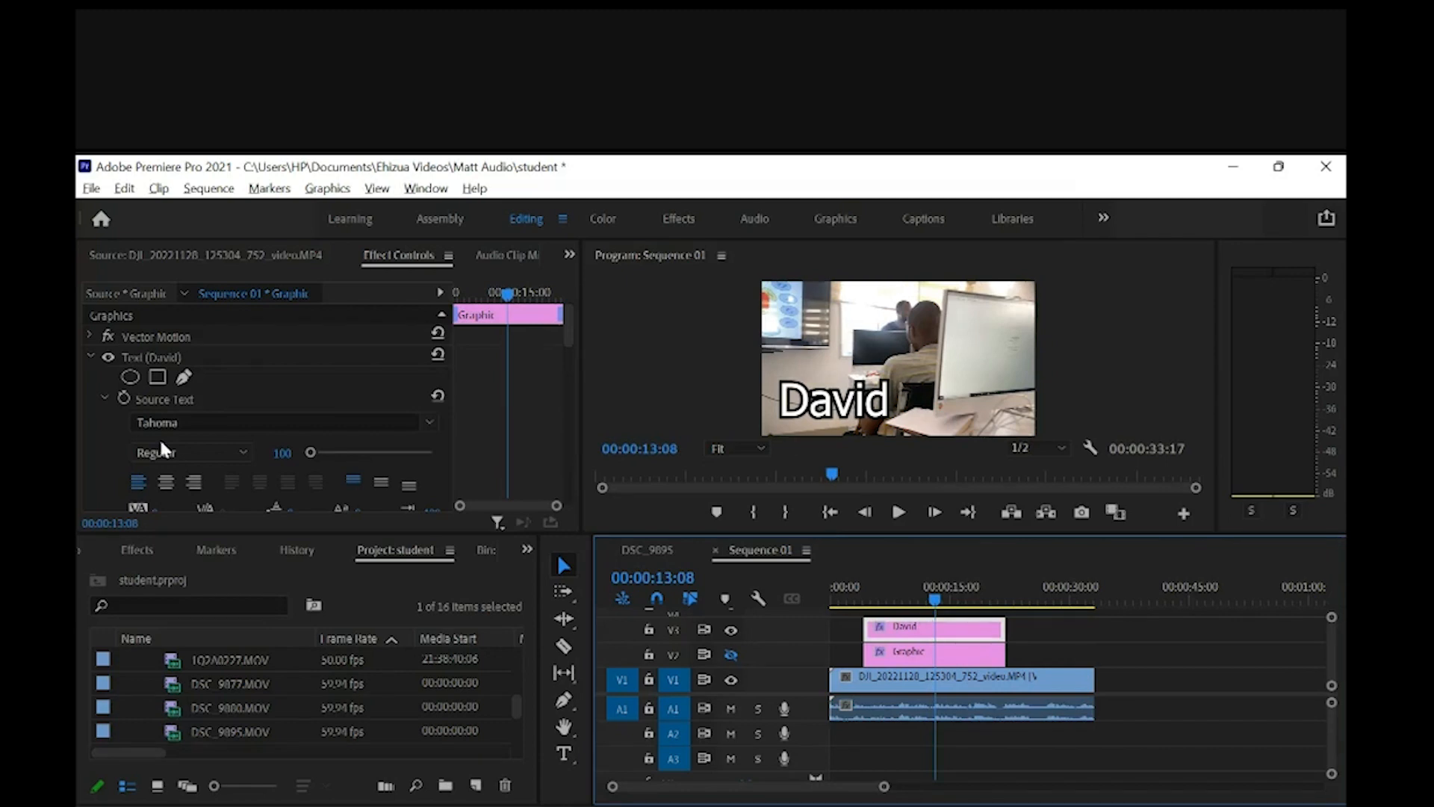
scroll(159, 437, "down", 8)
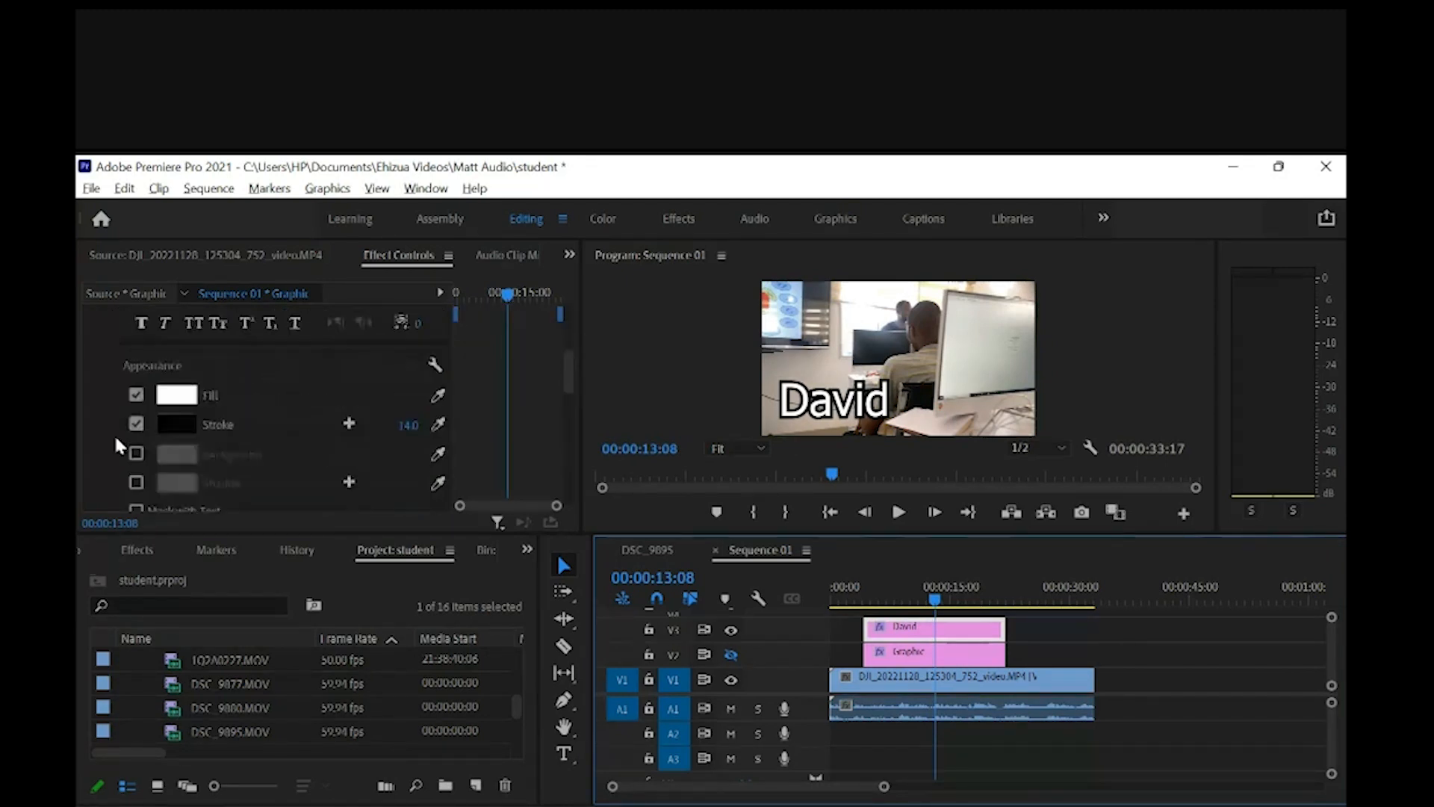
scroll(113, 433, "down", 1)
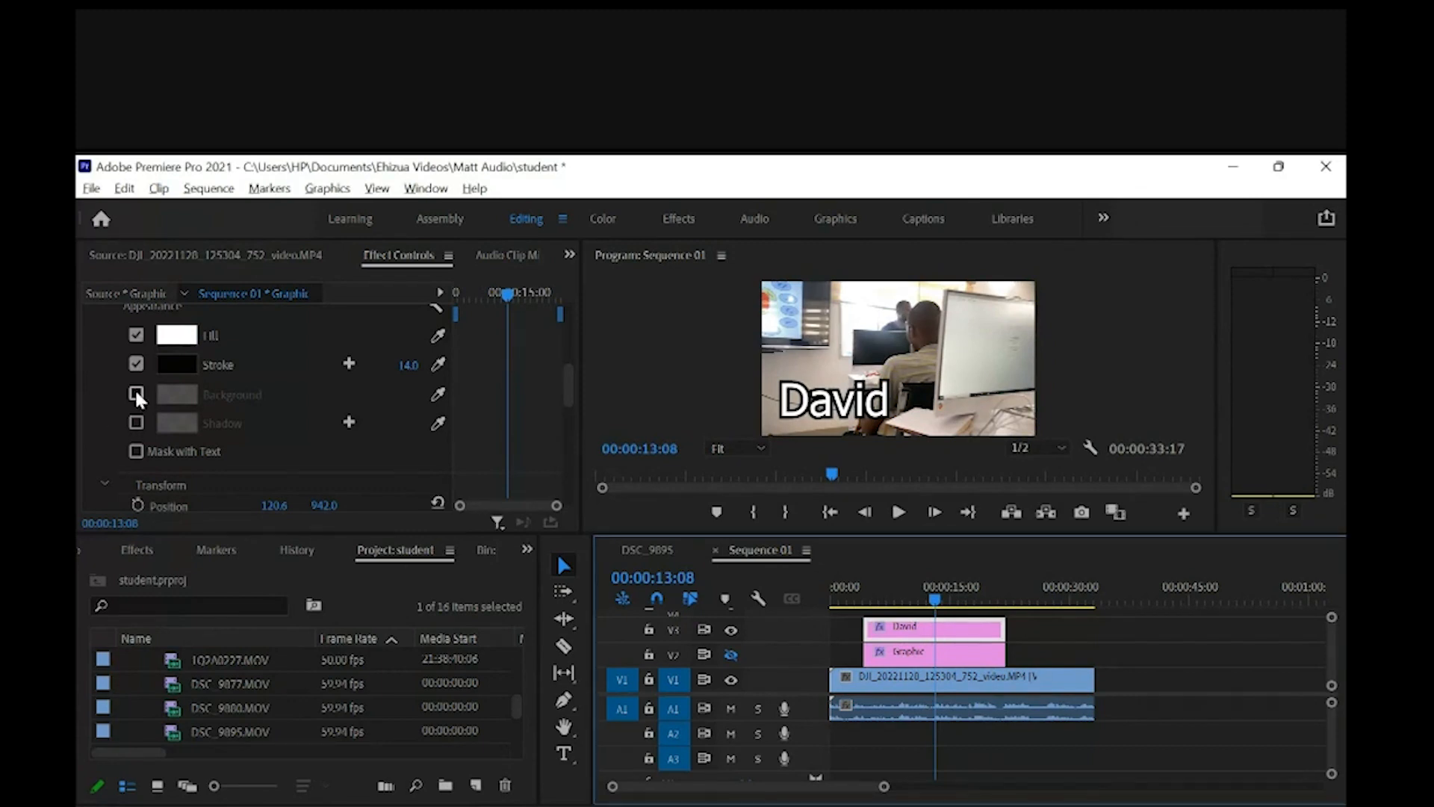
left_click(135, 365)
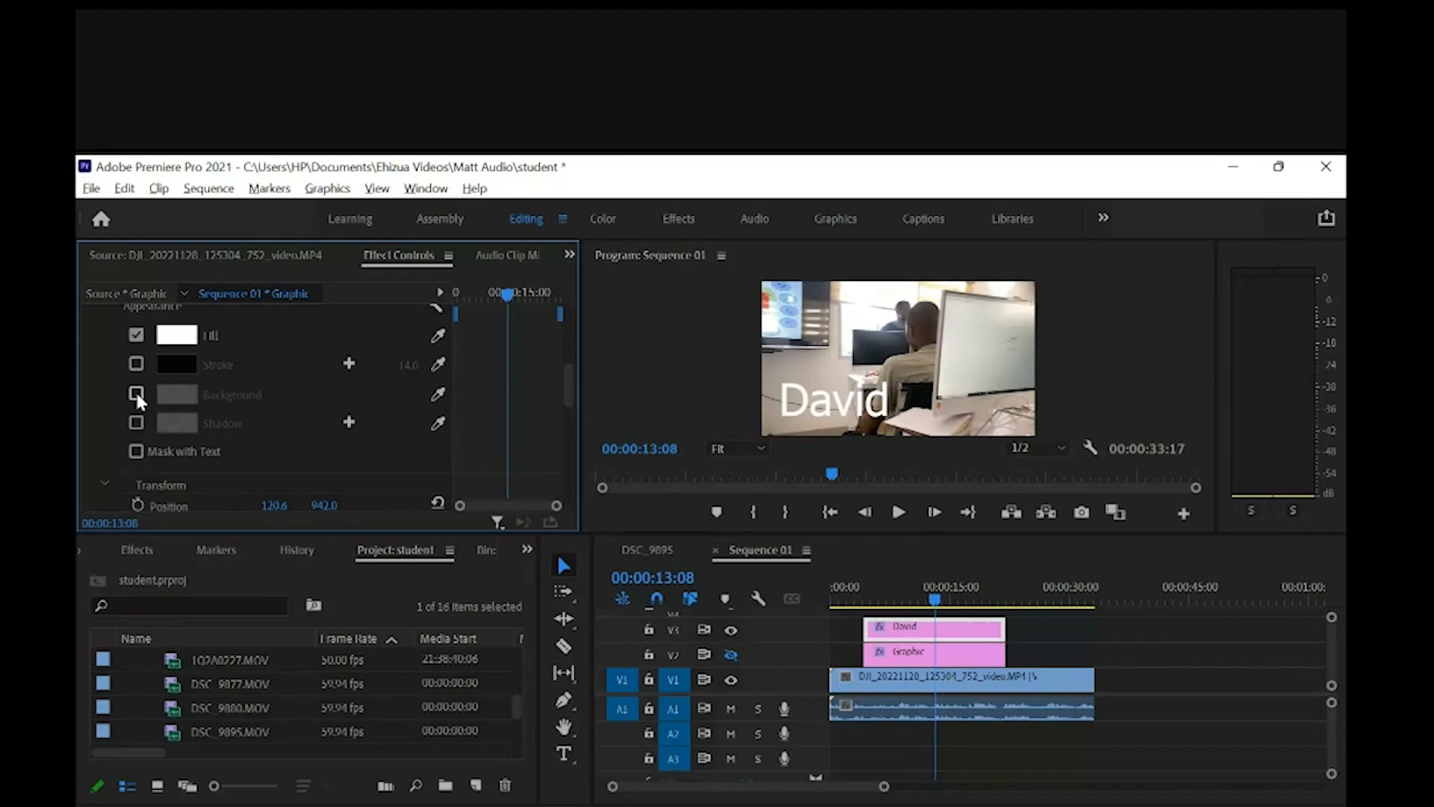
Step: Try a background behind the name title with 100% opacity and size 29.8, and switch it off again
left_click(136, 394)
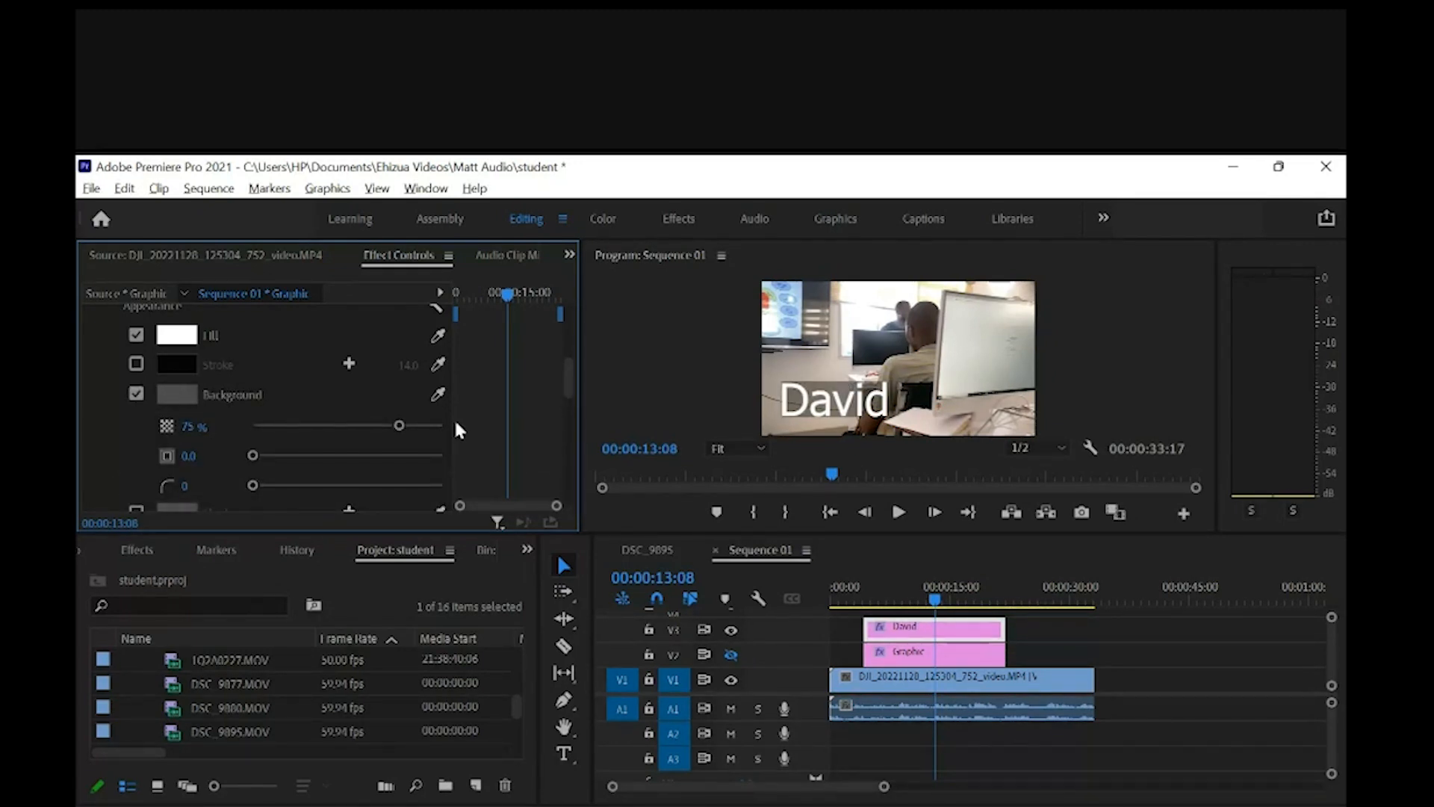
left_click_drag(399, 426, 430, 426)
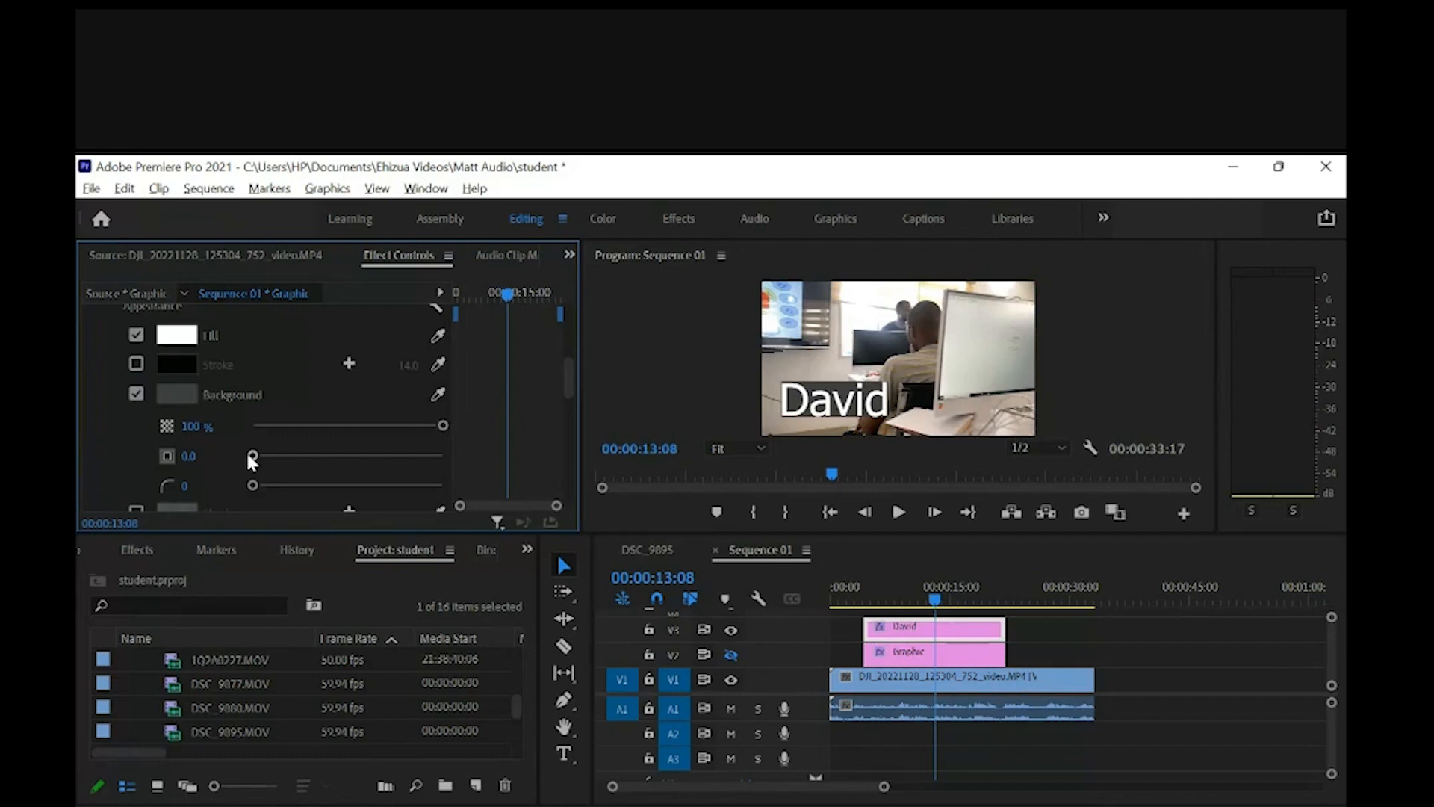
left_click_drag(253, 455, 310, 456)
scroll(571, 385, "down", 2)
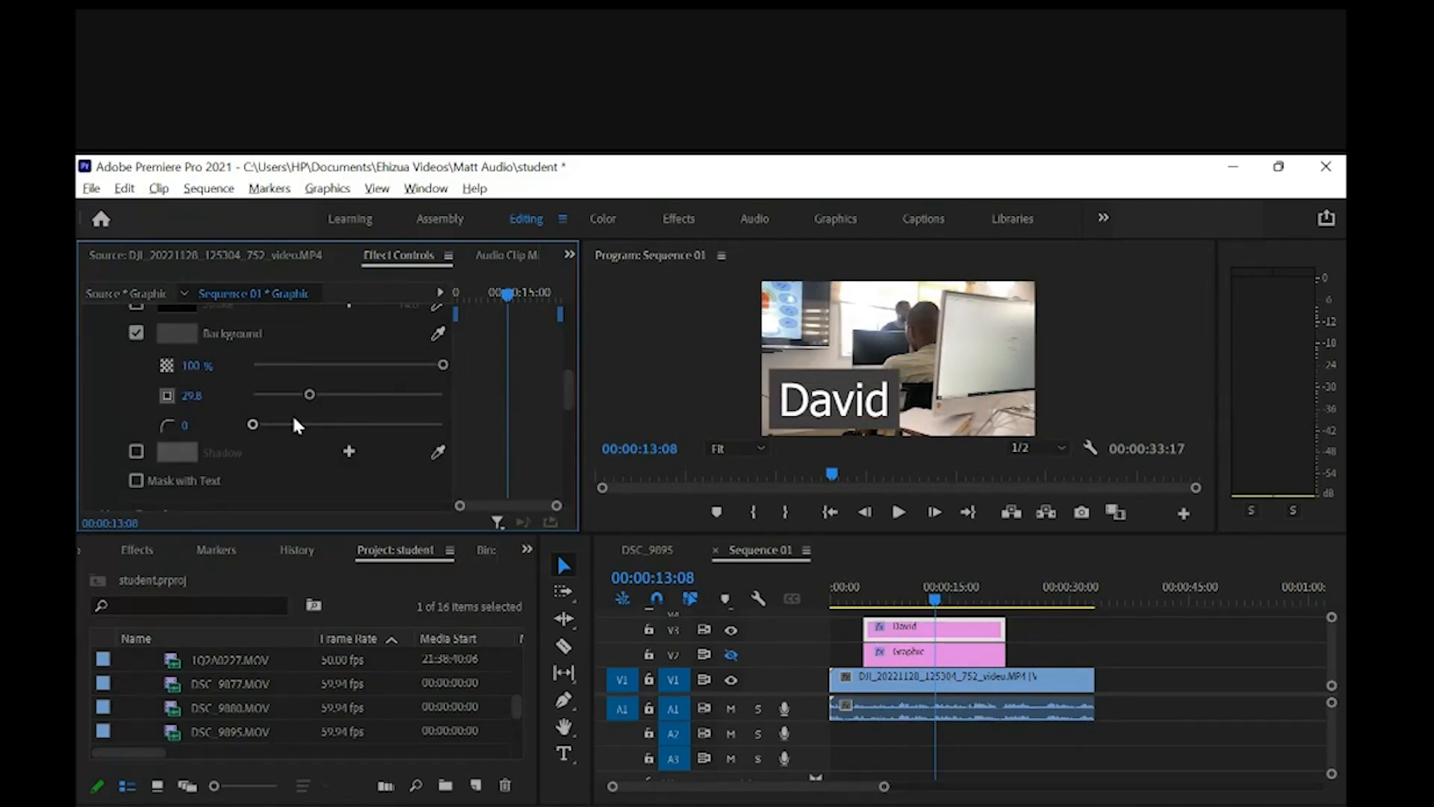
left_click(137, 334)
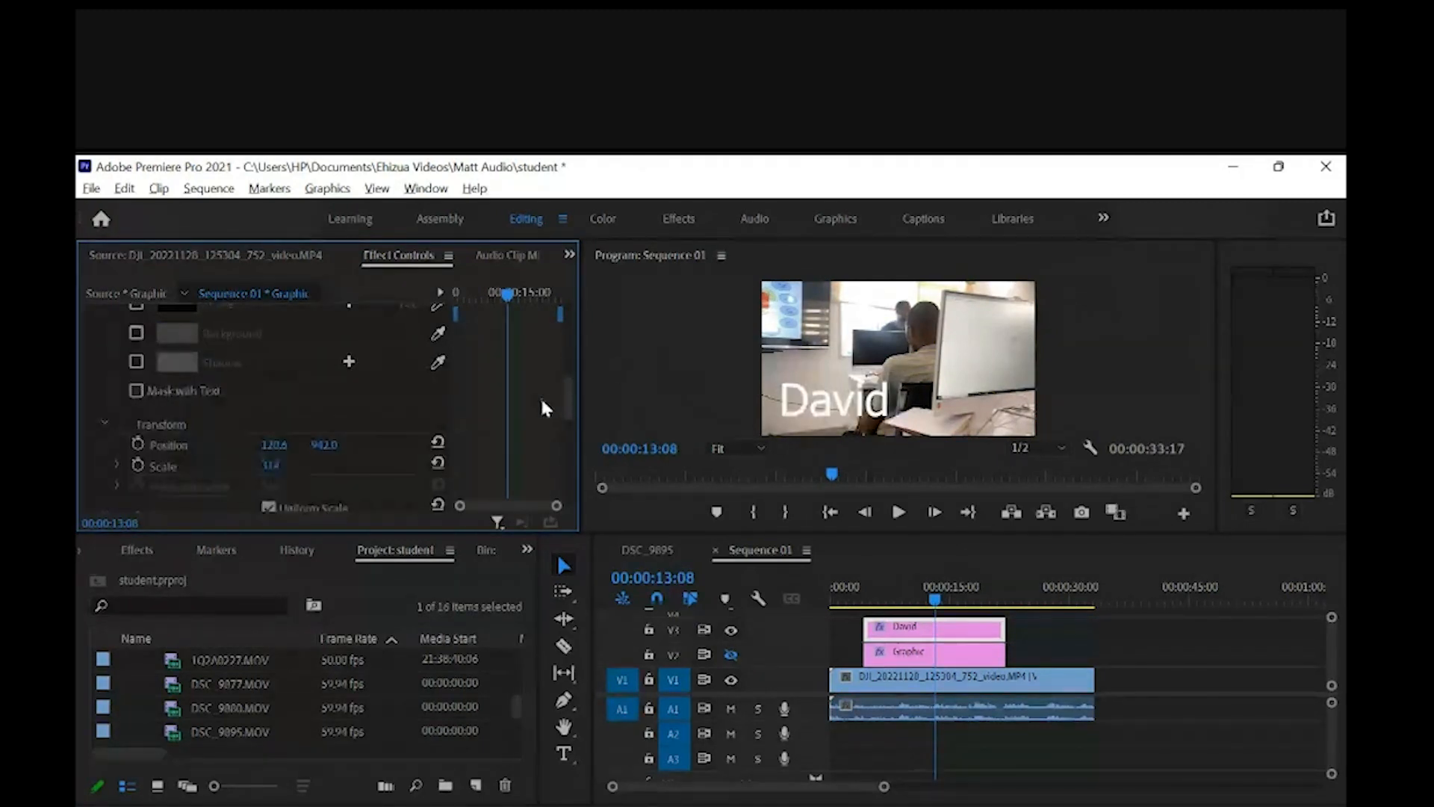
Step: Enable the shadow in the name title's text appearance settings
scroll(569, 393, "down", 2)
scroll(575, 392, "up", 3)
scroll(580, 385, "up", 3)
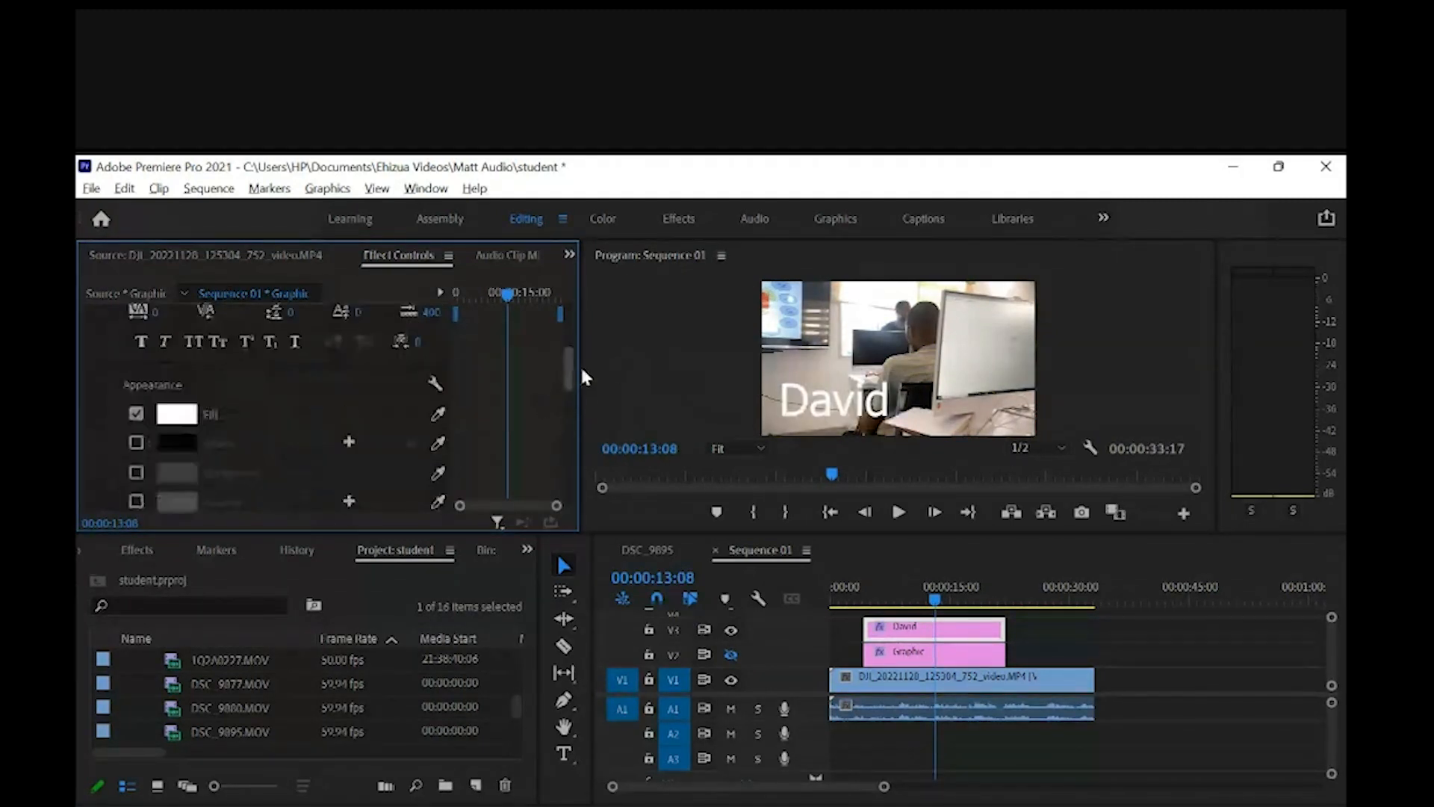
scroll(580, 365, "down", 2)
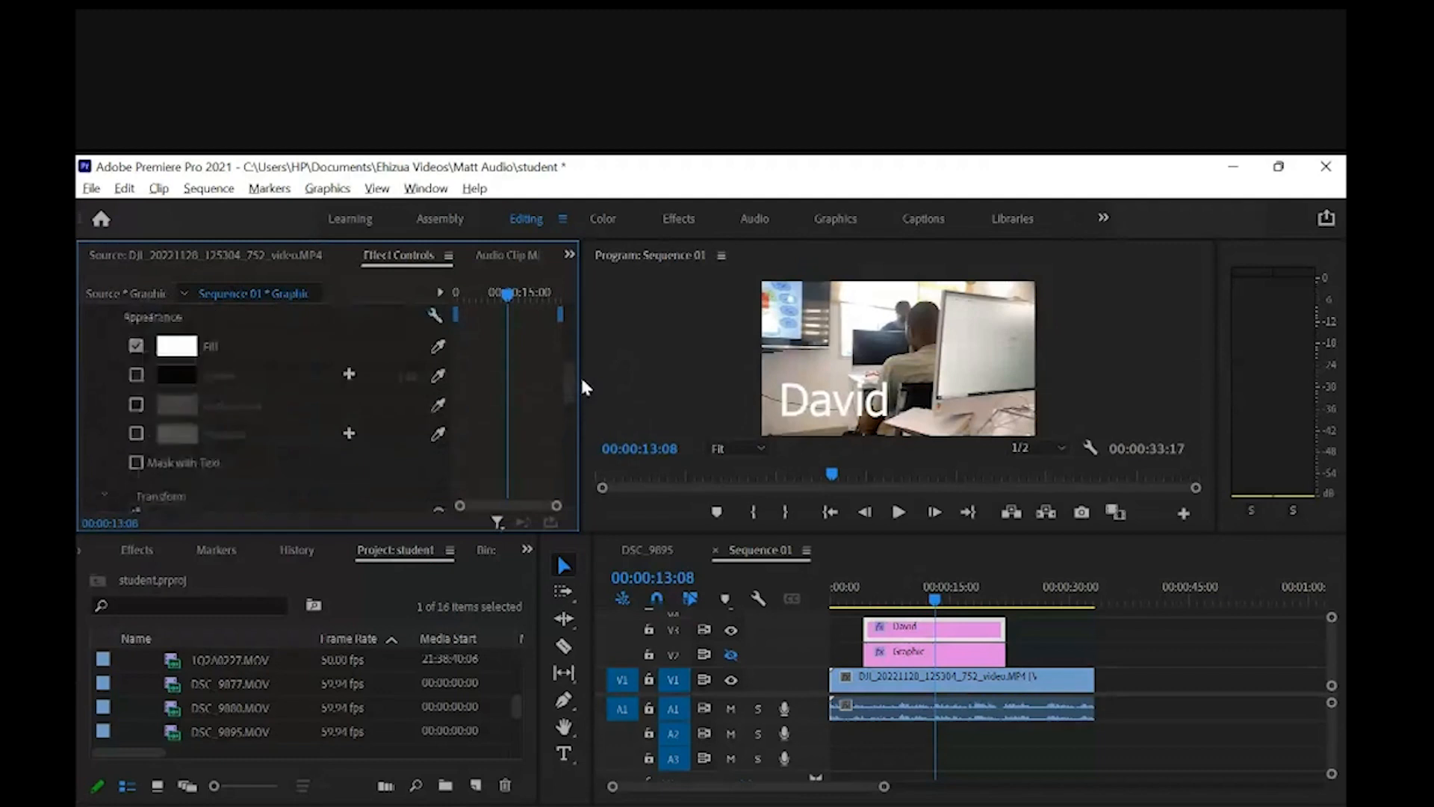
left_click(136, 434)
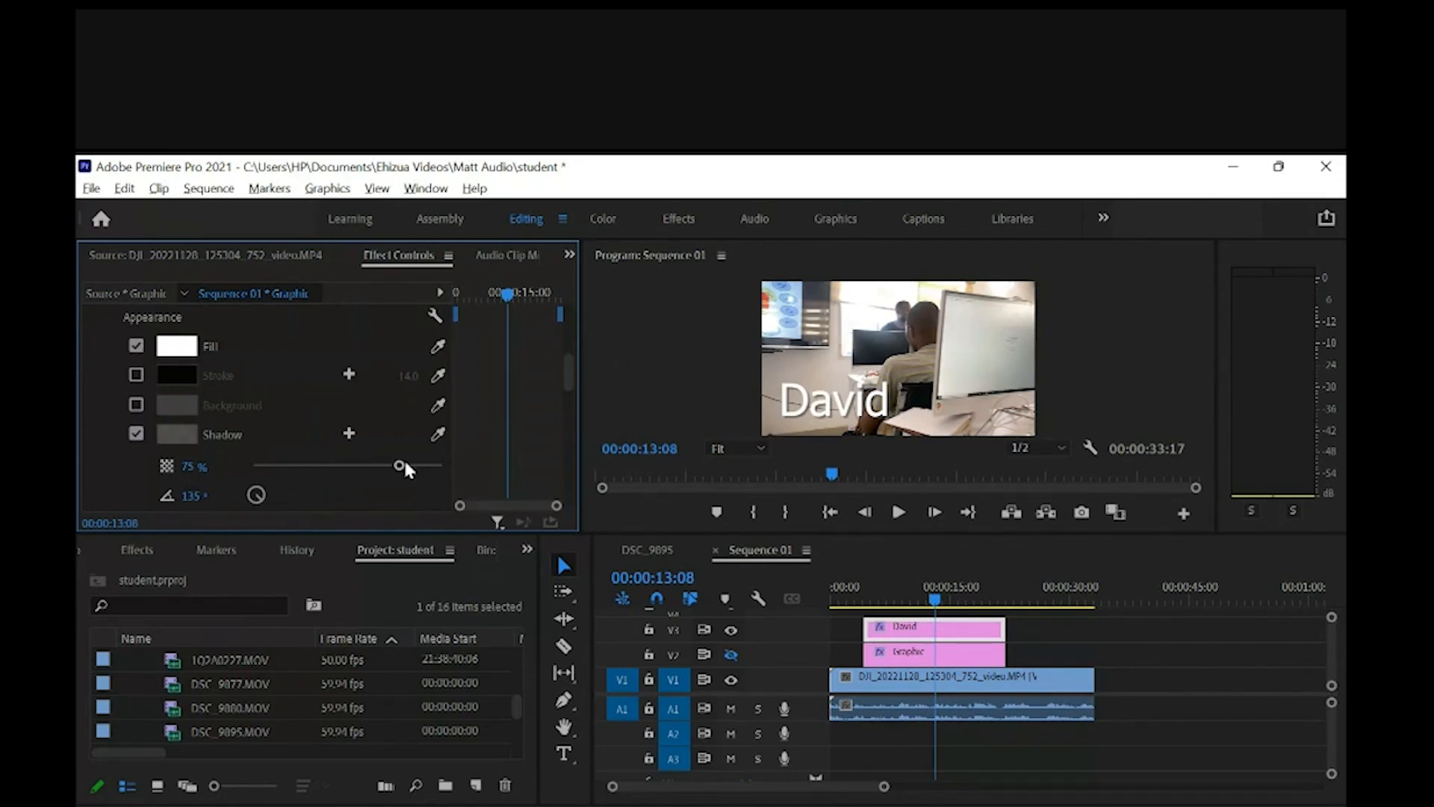
Step: Set the name title's shadow to 100% opacity, size 13.1 and blur 127
left_click_drag(404, 465, 439, 463)
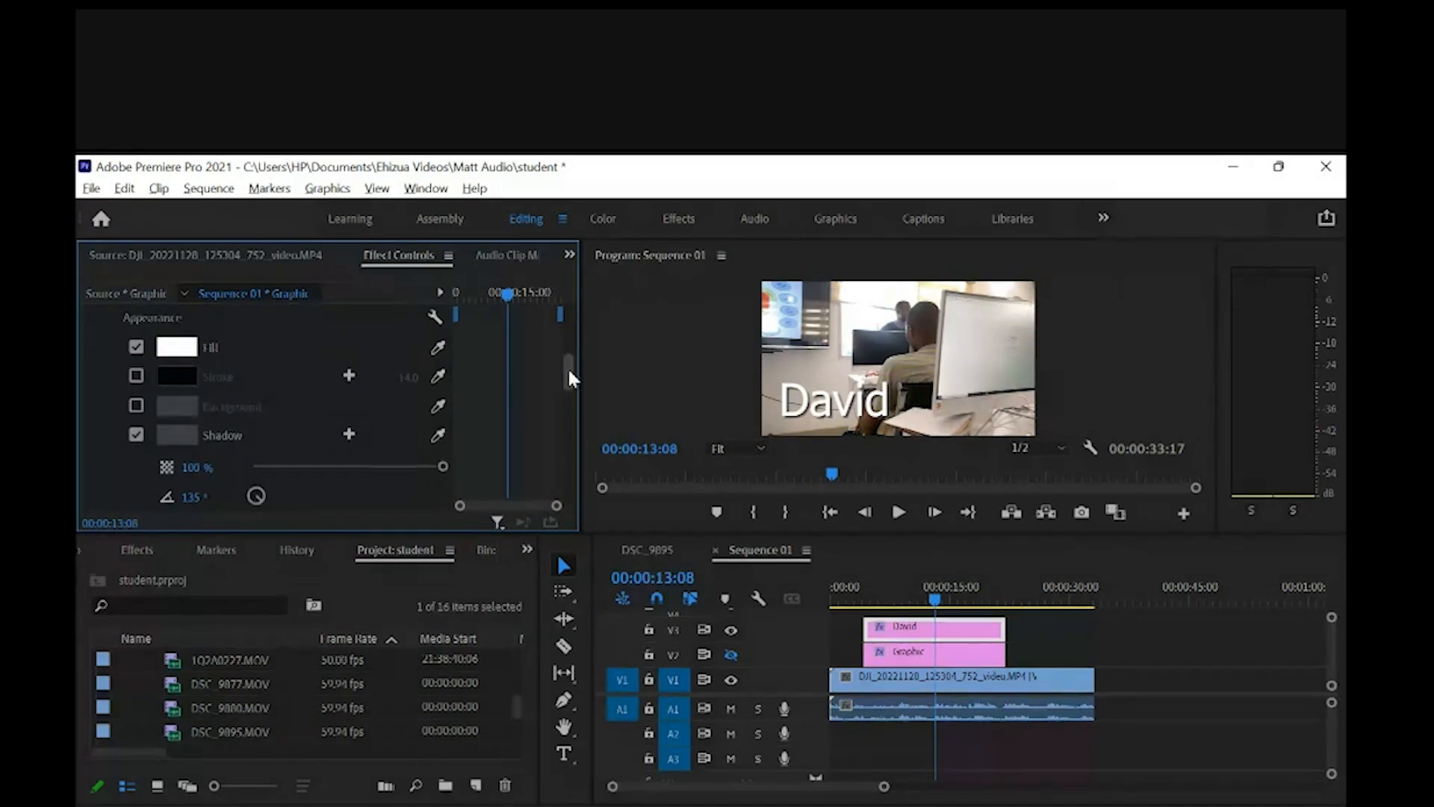
left_click_drag(570, 371, 573, 389)
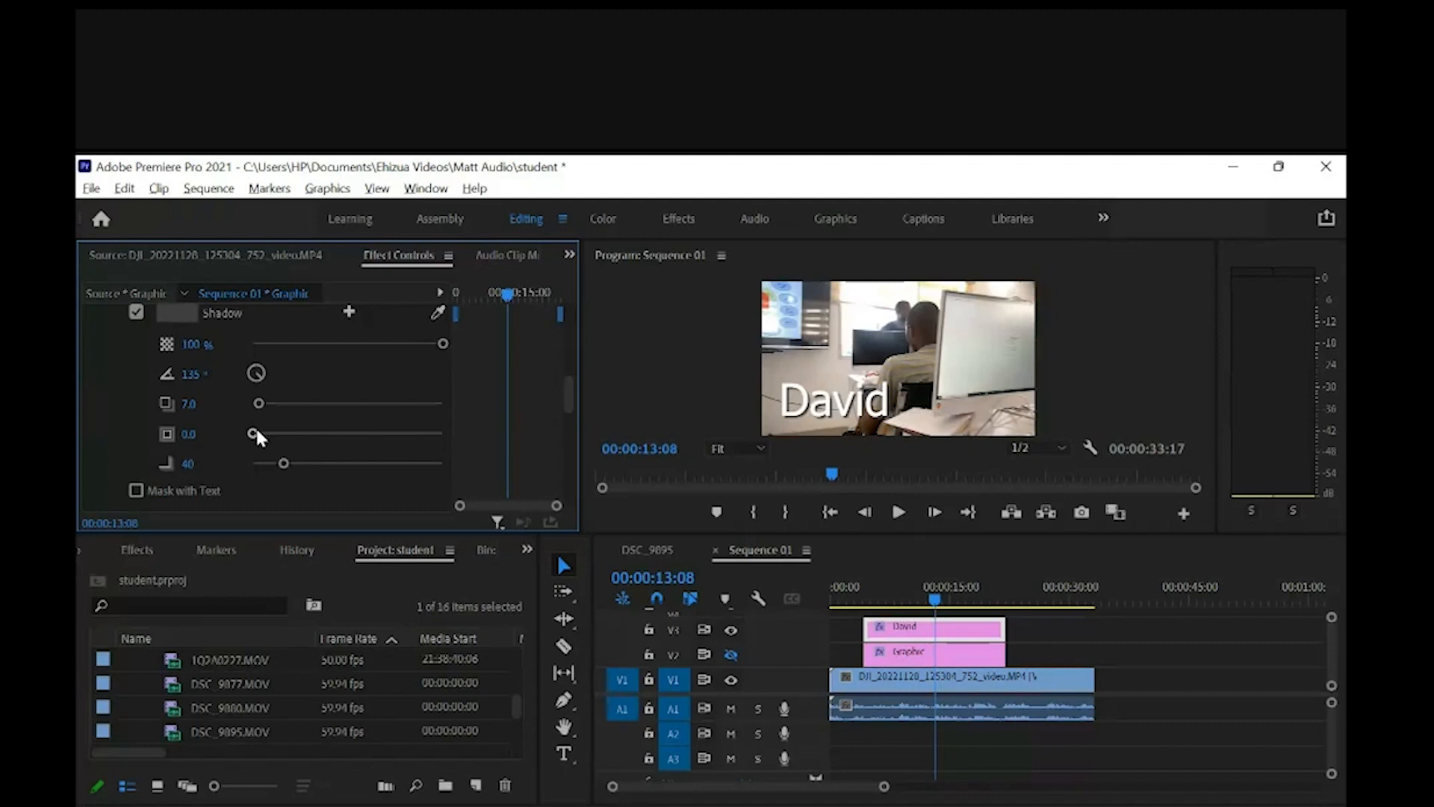
left_click_drag(256, 434, 280, 434)
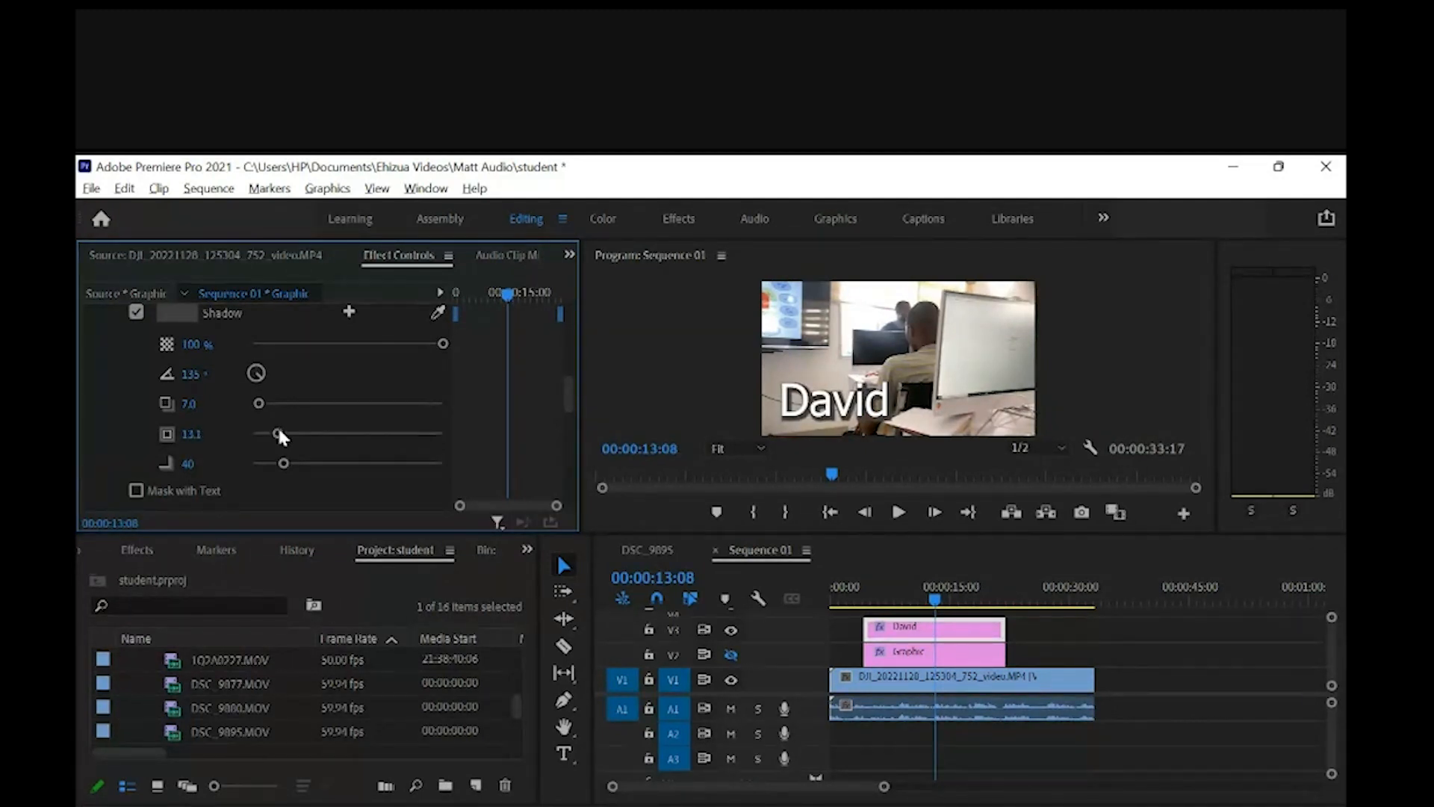
left_click_drag(281, 435, 277, 434)
left_click_drag(283, 463, 349, 463)
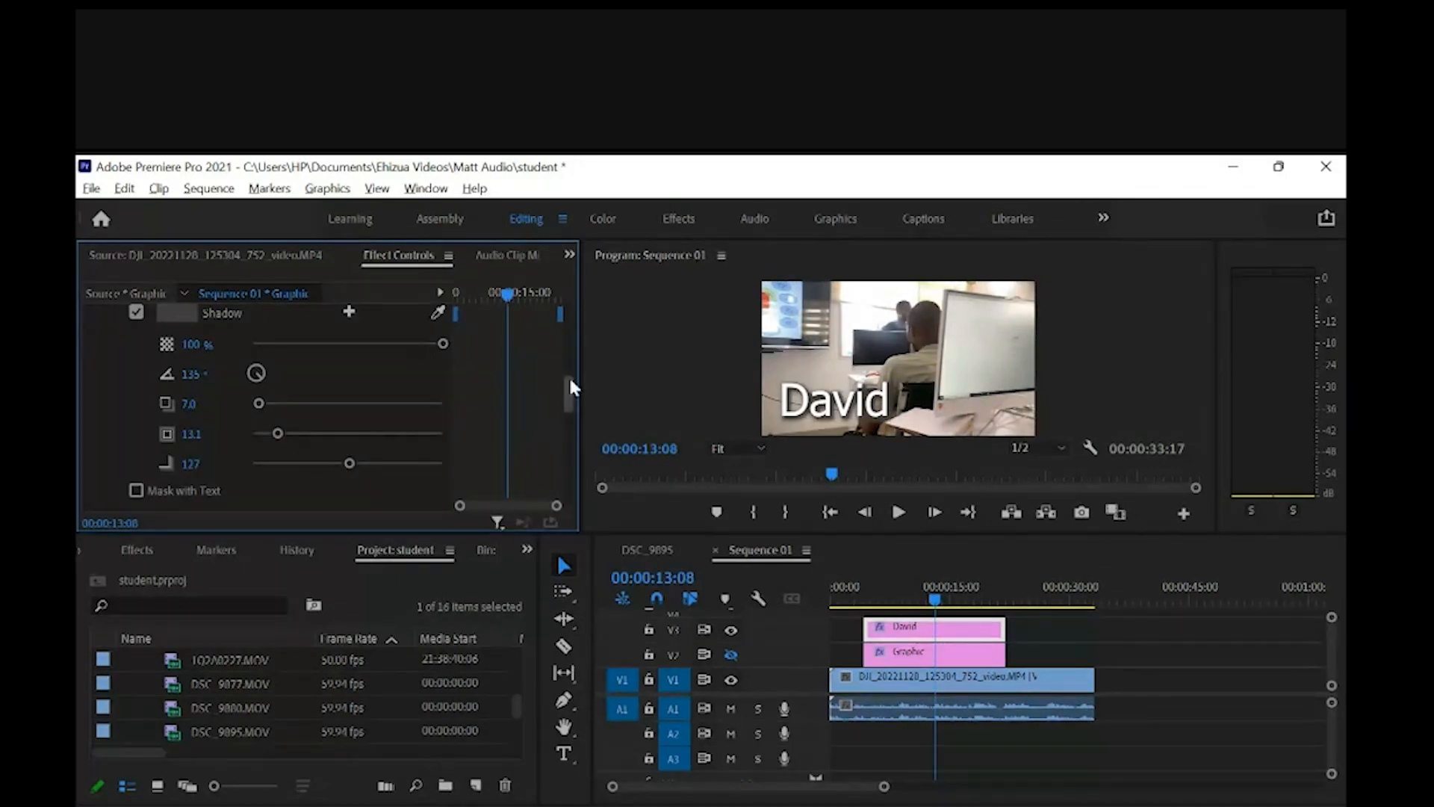
Step: Try lowering the shadow's opacity to about 70%, and return it to 100%
scroll(570, 381, "up", 1)
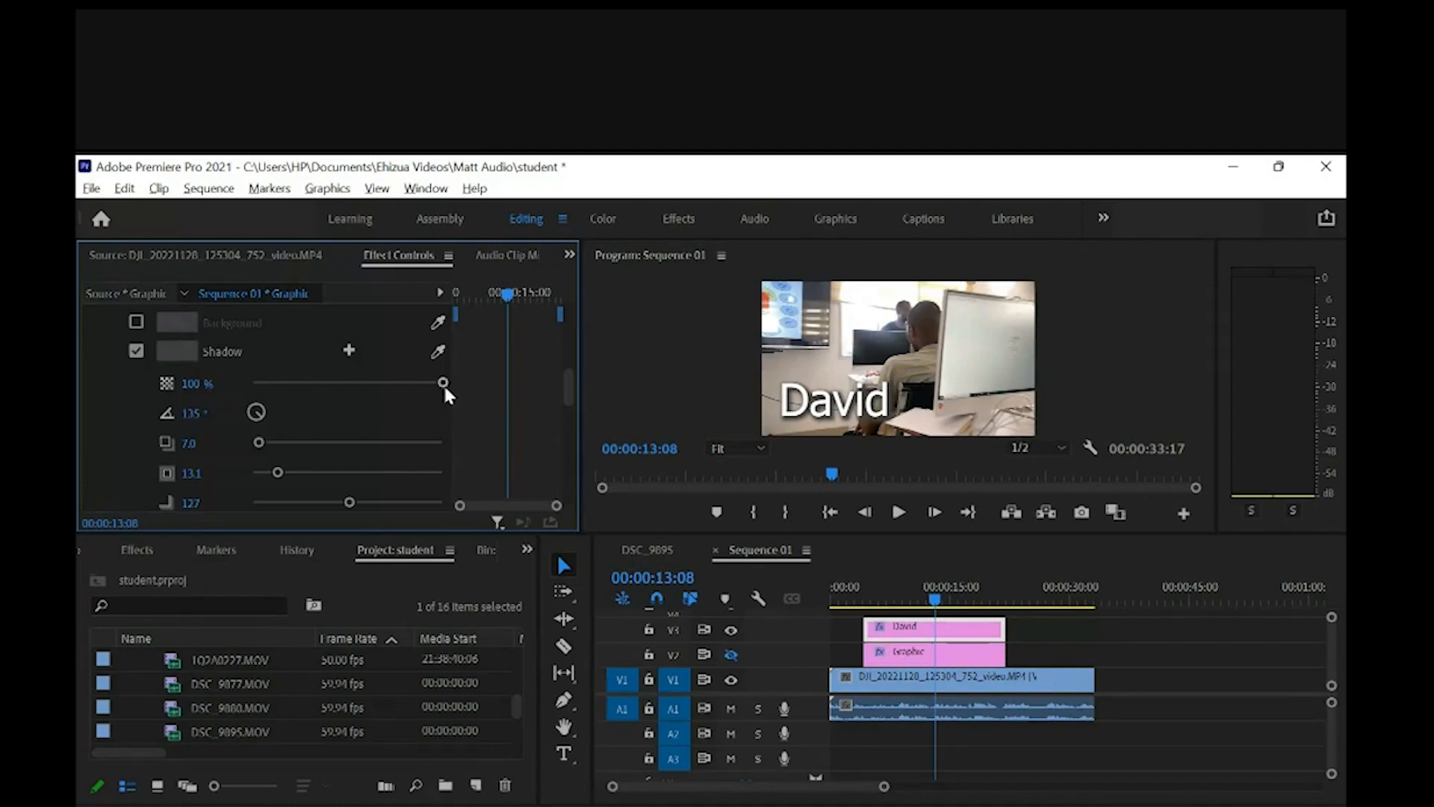
left_click_drag(444, 383, 407, 382)
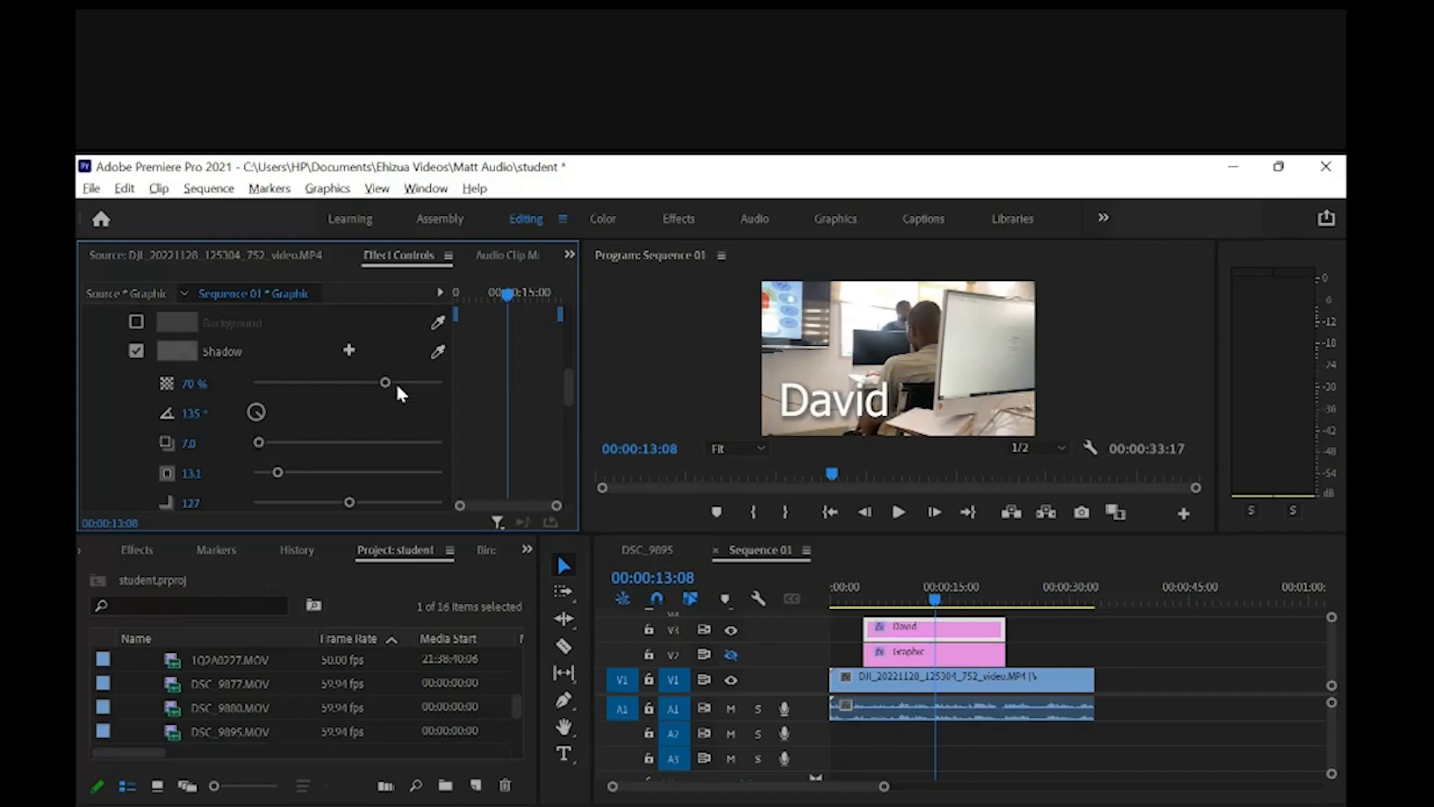
left_click_drag(397, 386, 448, 386)
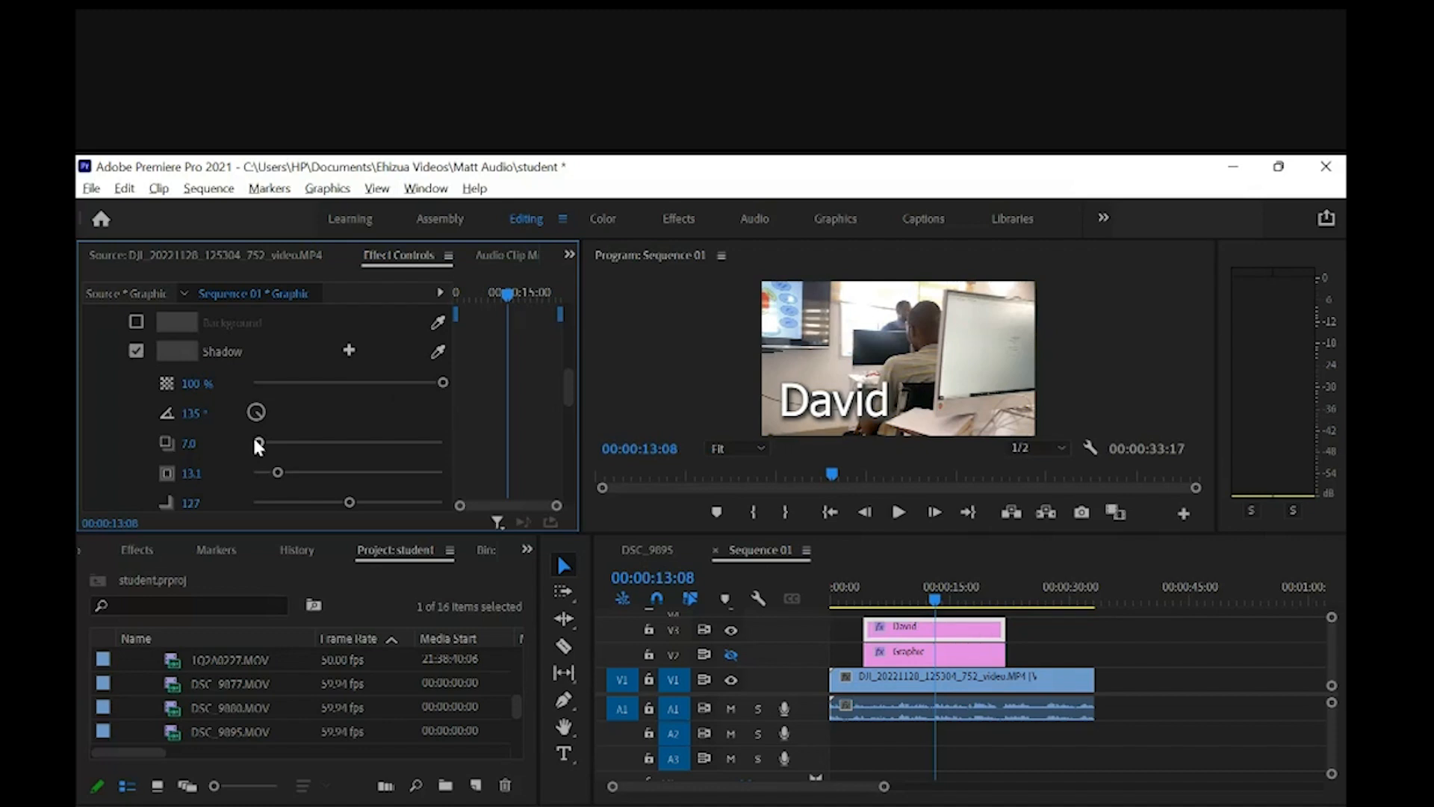
Step: Try a shadow distance of 52.4 on the name title, and settle on a distance of 9.4
left_click_drag(259, 445, 262, 443)
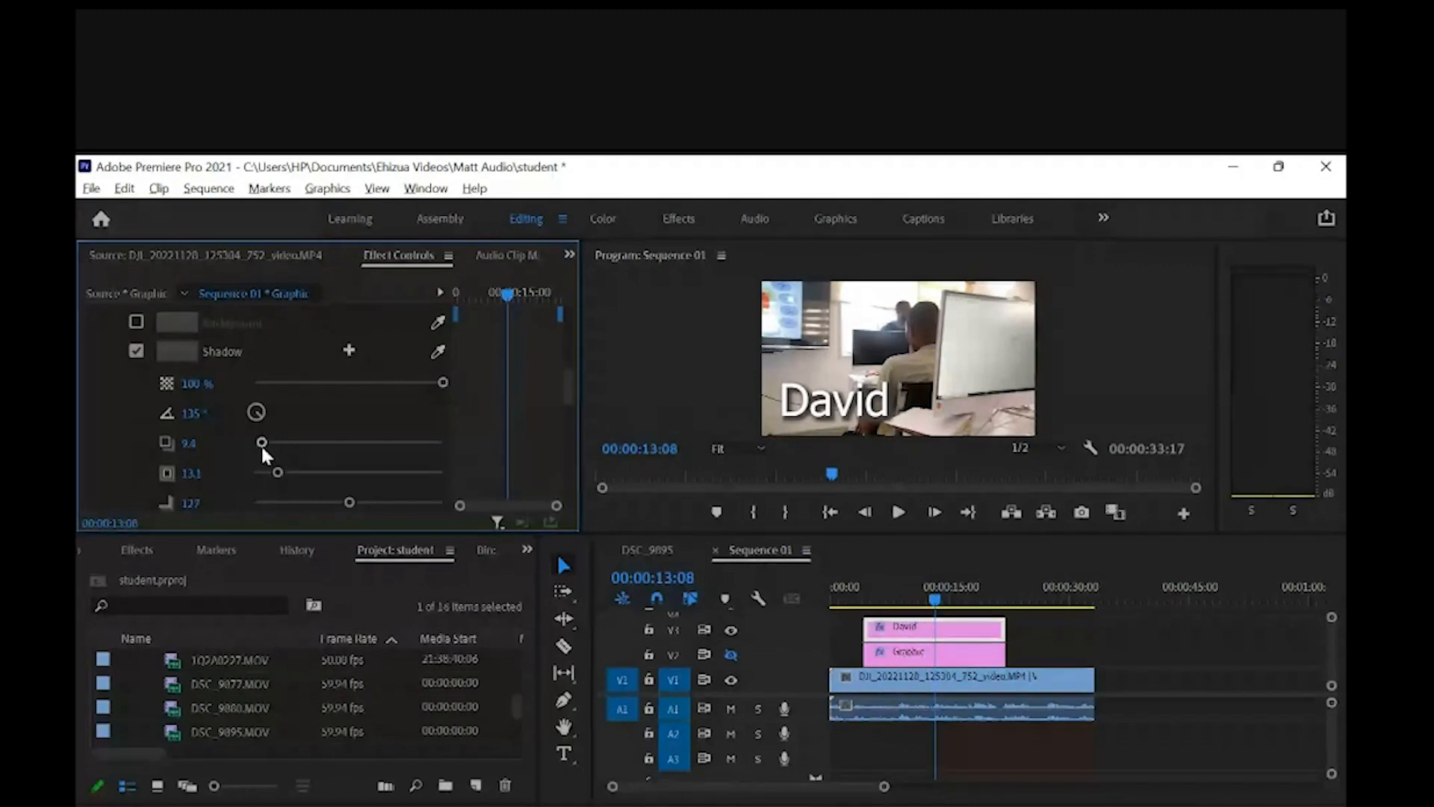
left_click_drag(262, 443, 303, 443)
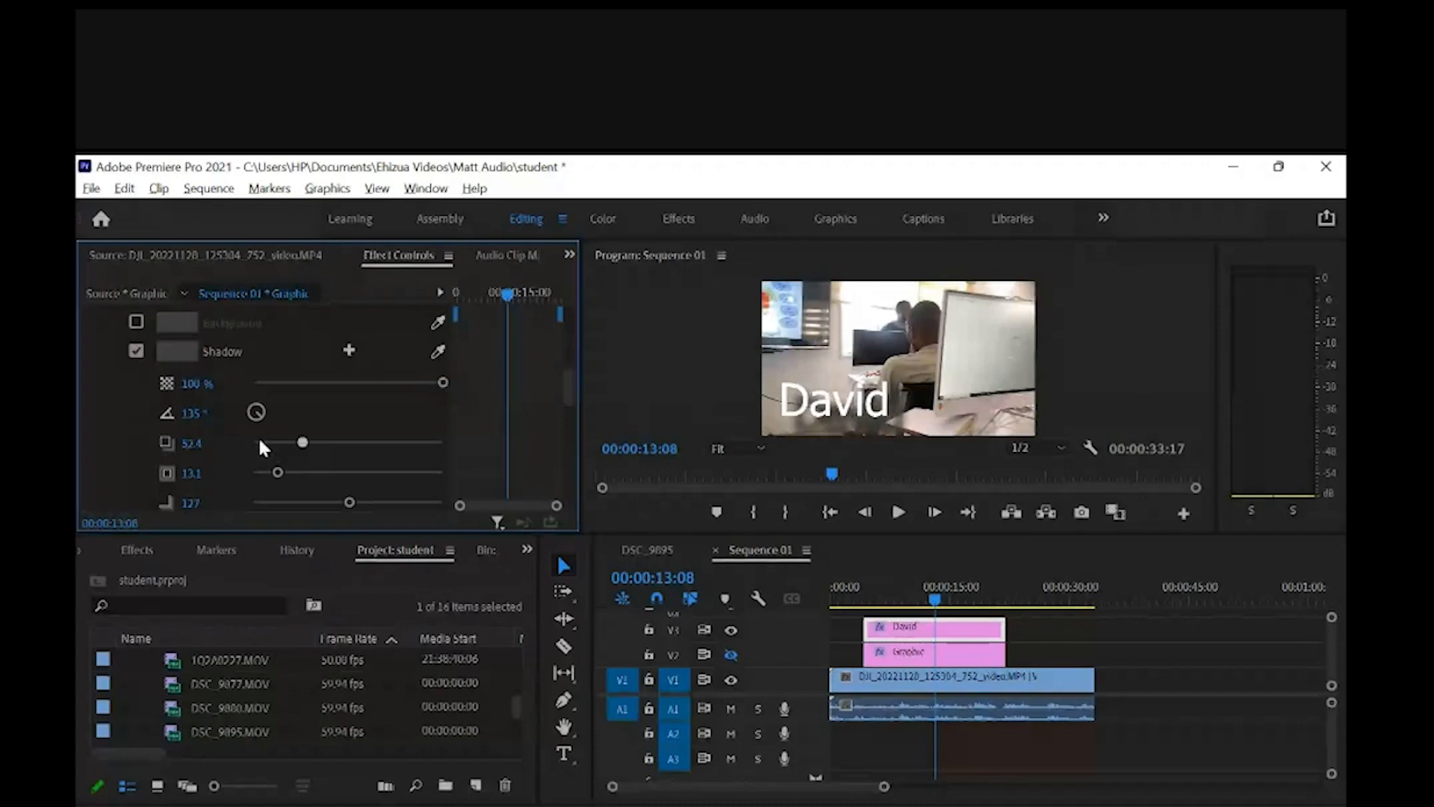
left_click(260, 442)
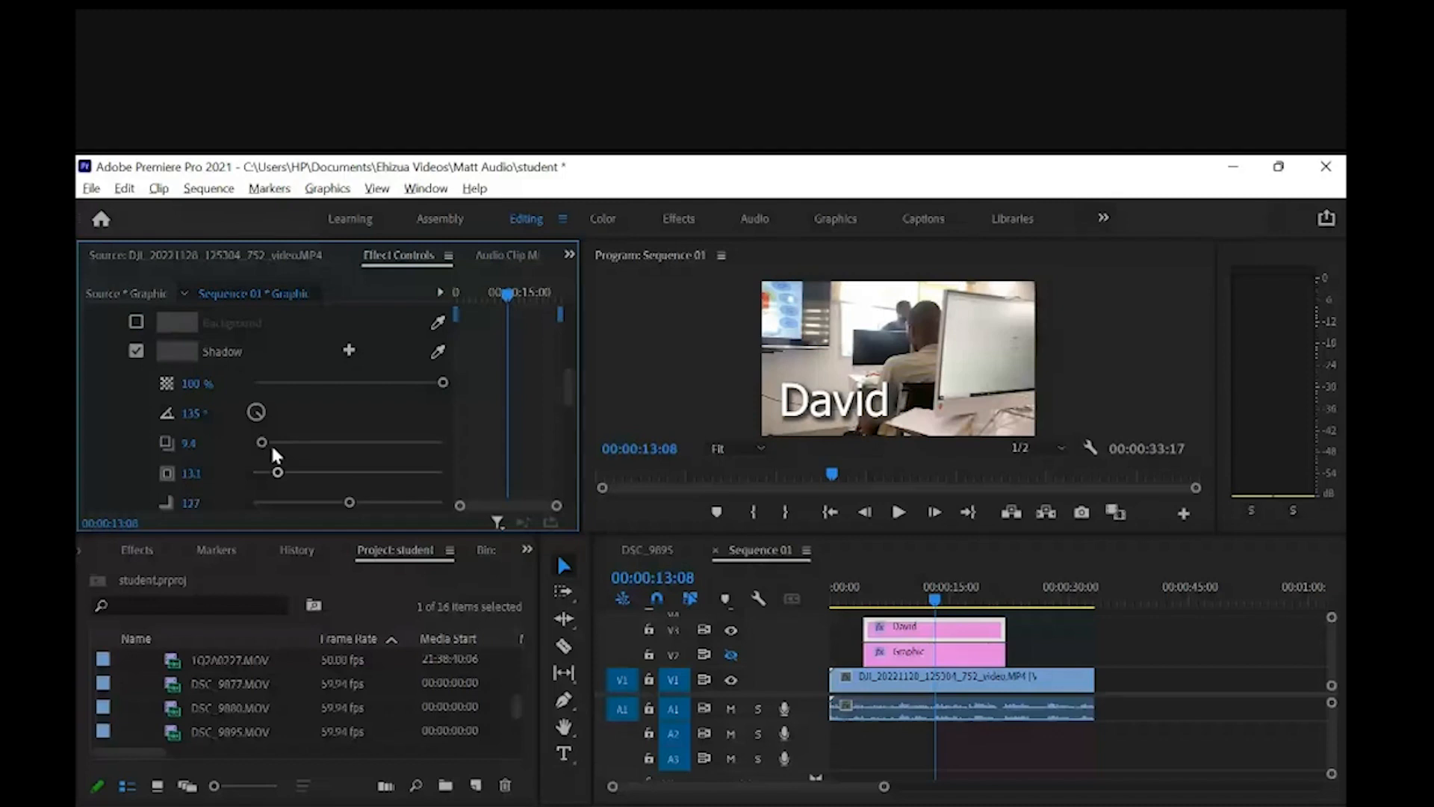
Step: Try faux bold and faux italic on the name title's source text, switching each style off again
scroll(383, 388, "down", 2)
scroll(310, 391, "up", 5)
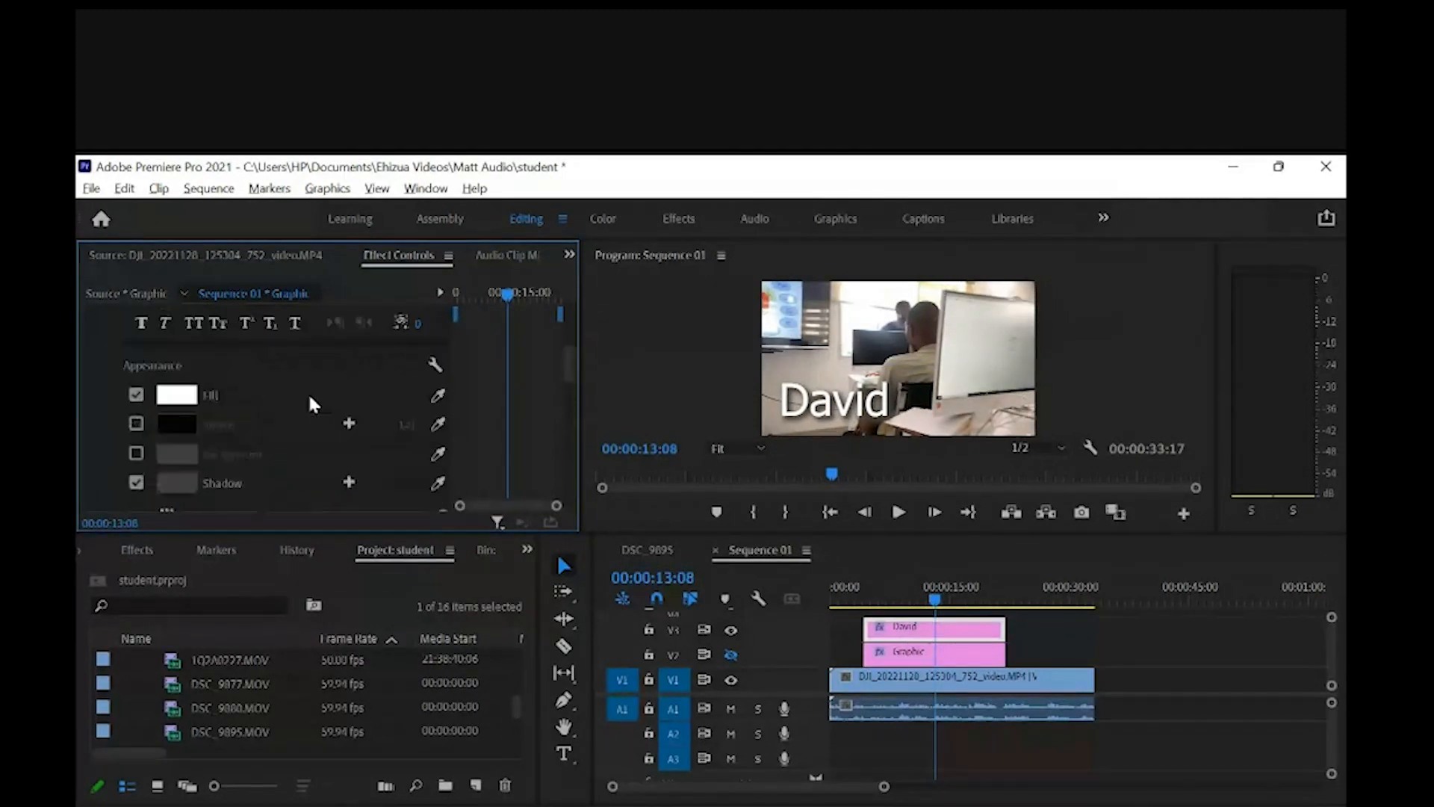
scroll(306, 400, "up", 3)
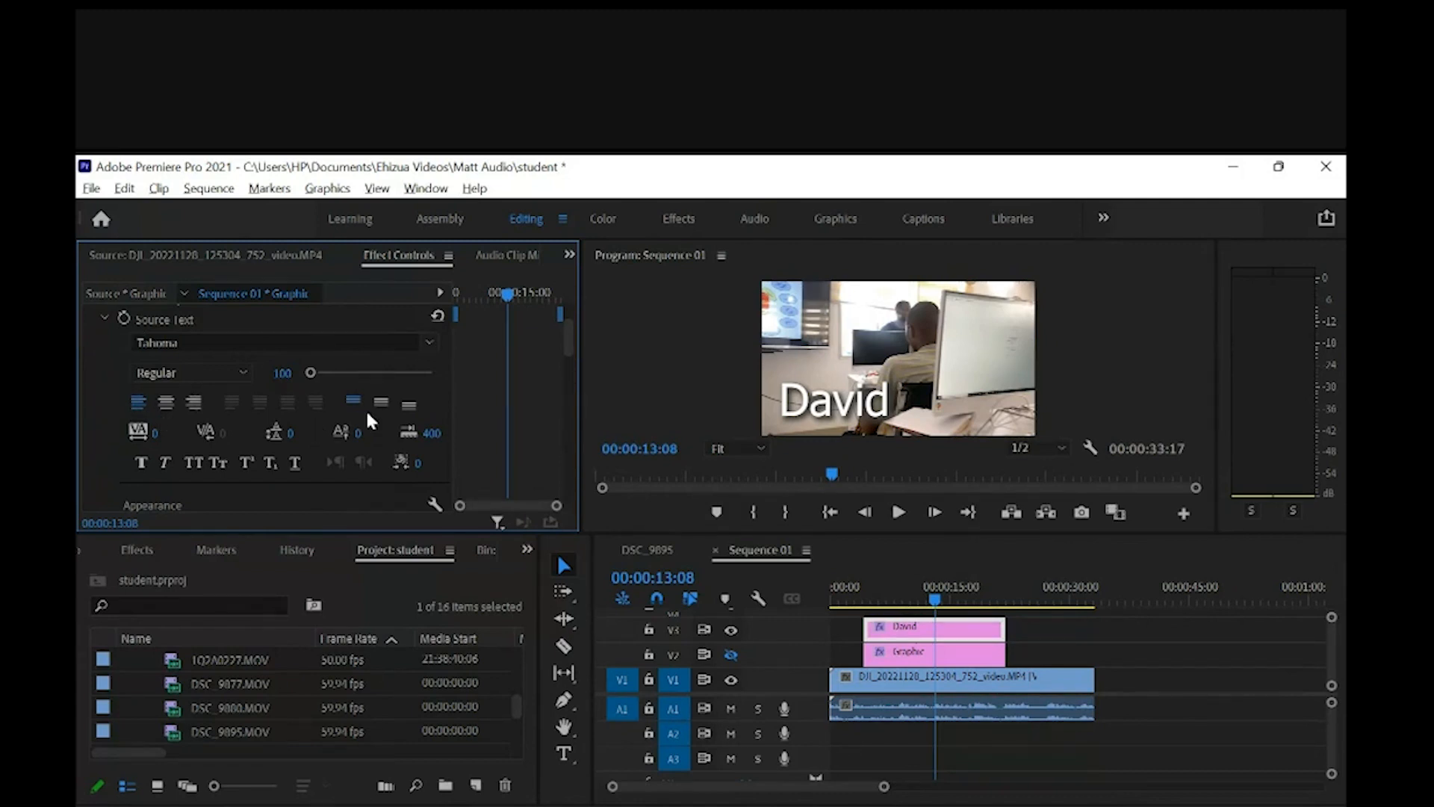
scroll(336, 395, "down", 1)
scroll(301, 383, "up", 2)
scroll(269, 379, "up", 1)
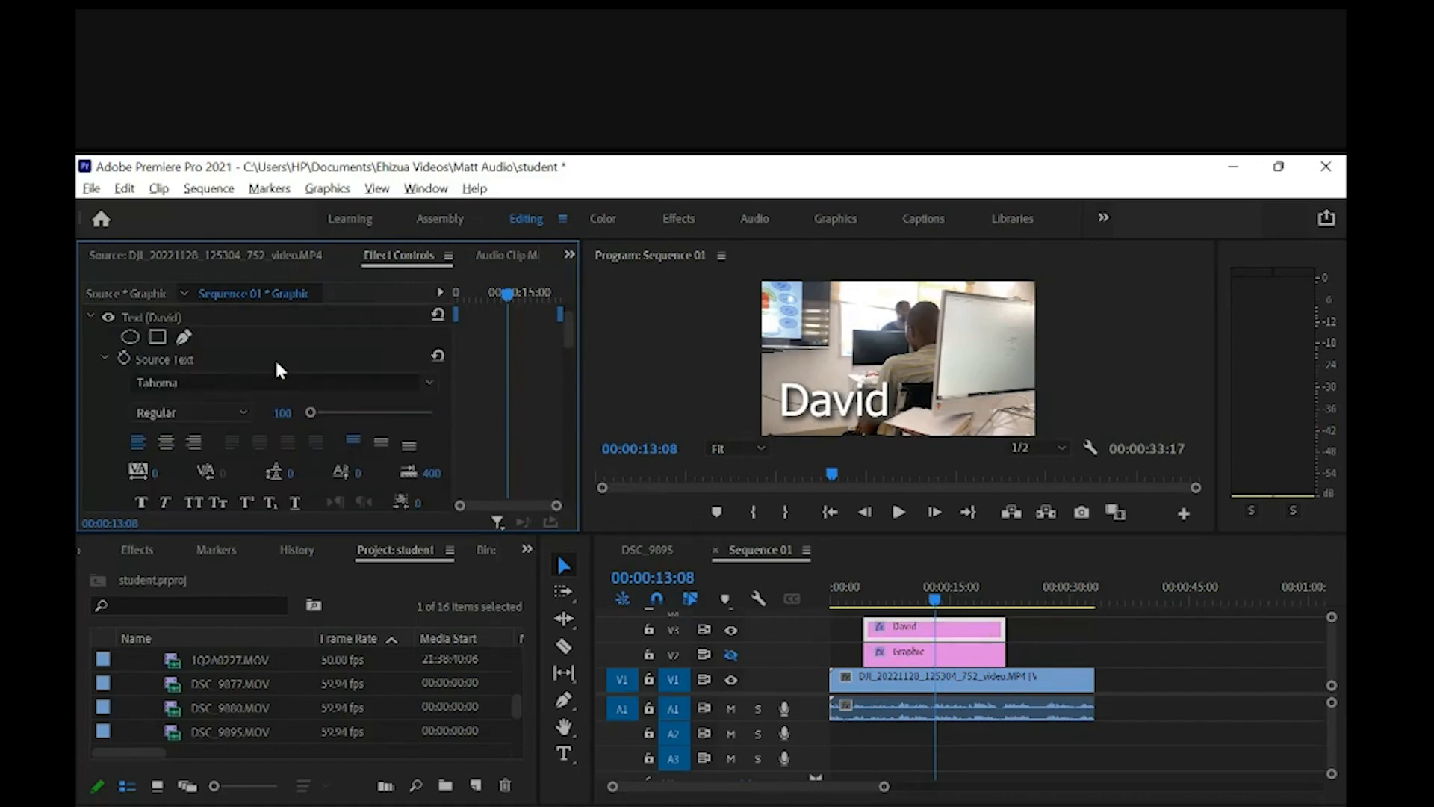
scroll(206, 478, "down", 1)
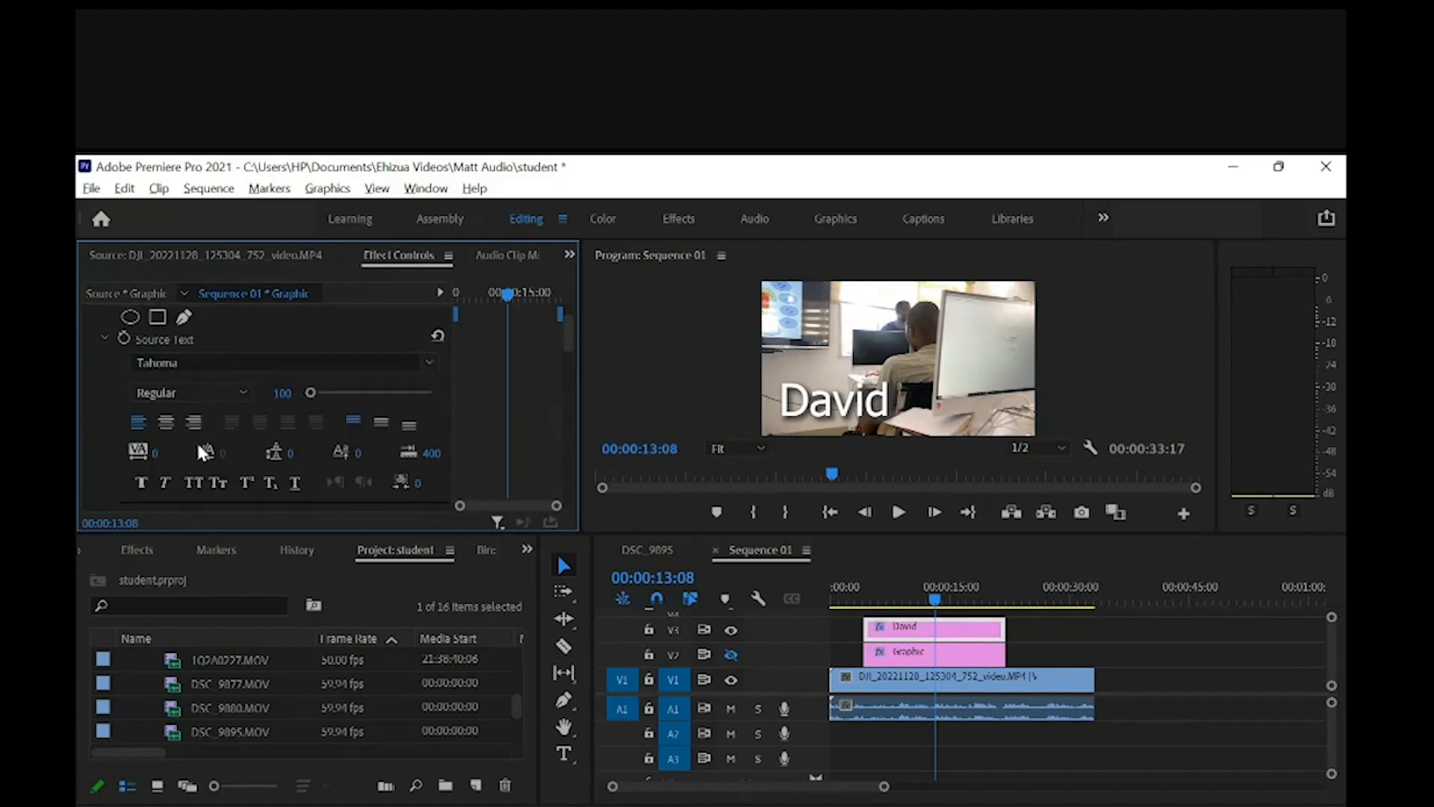
left_click(144, 481)
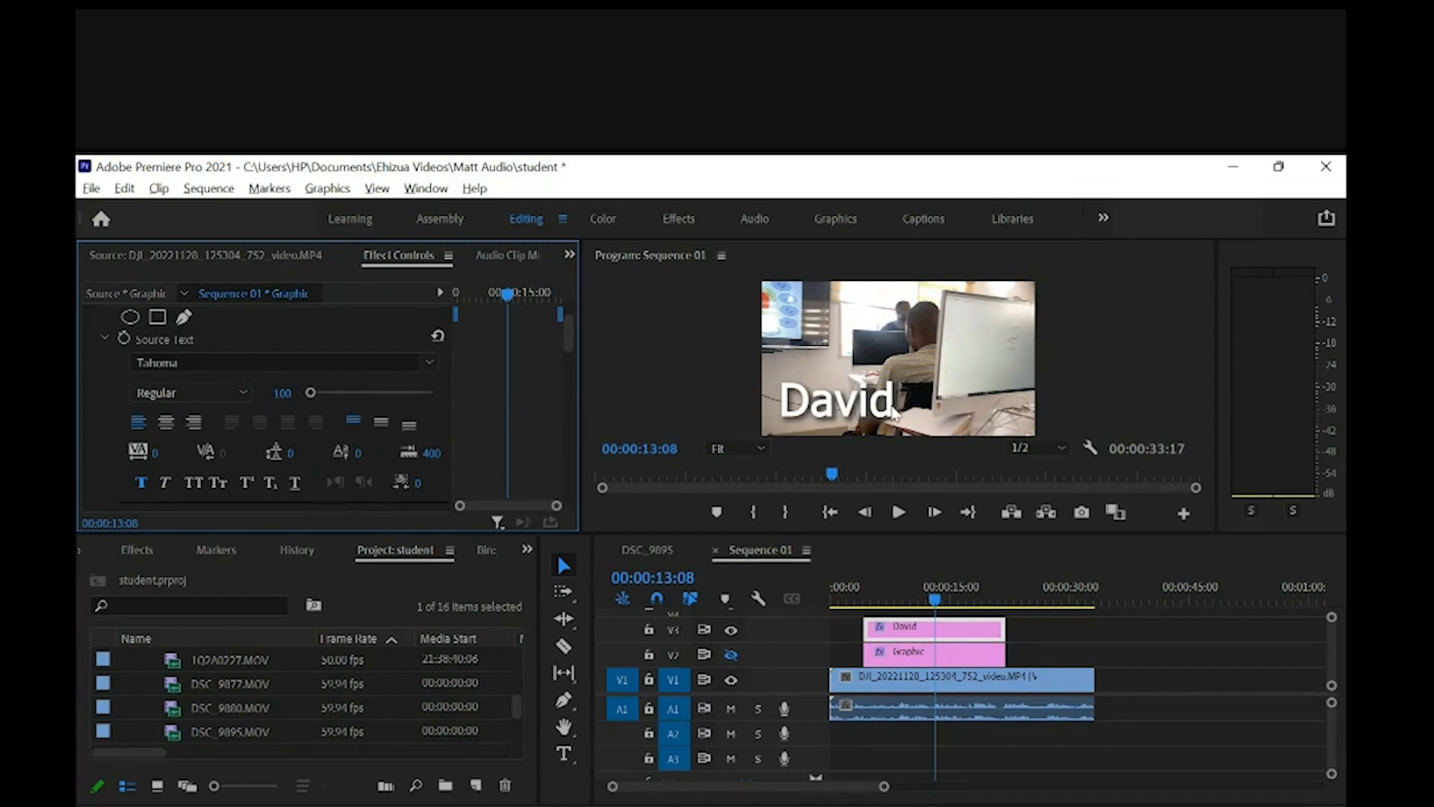
left_click(147, 482)
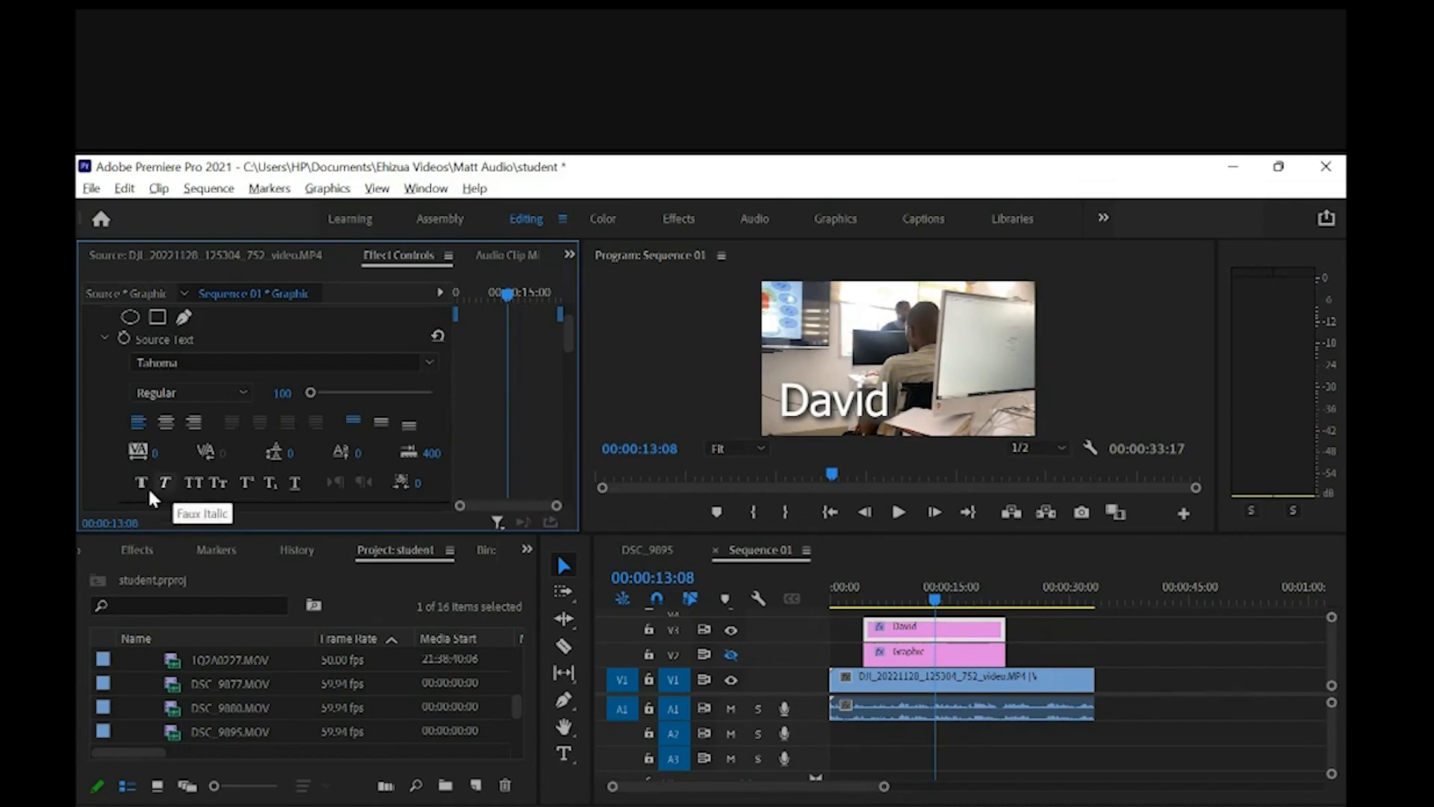
left_click(168, 485)
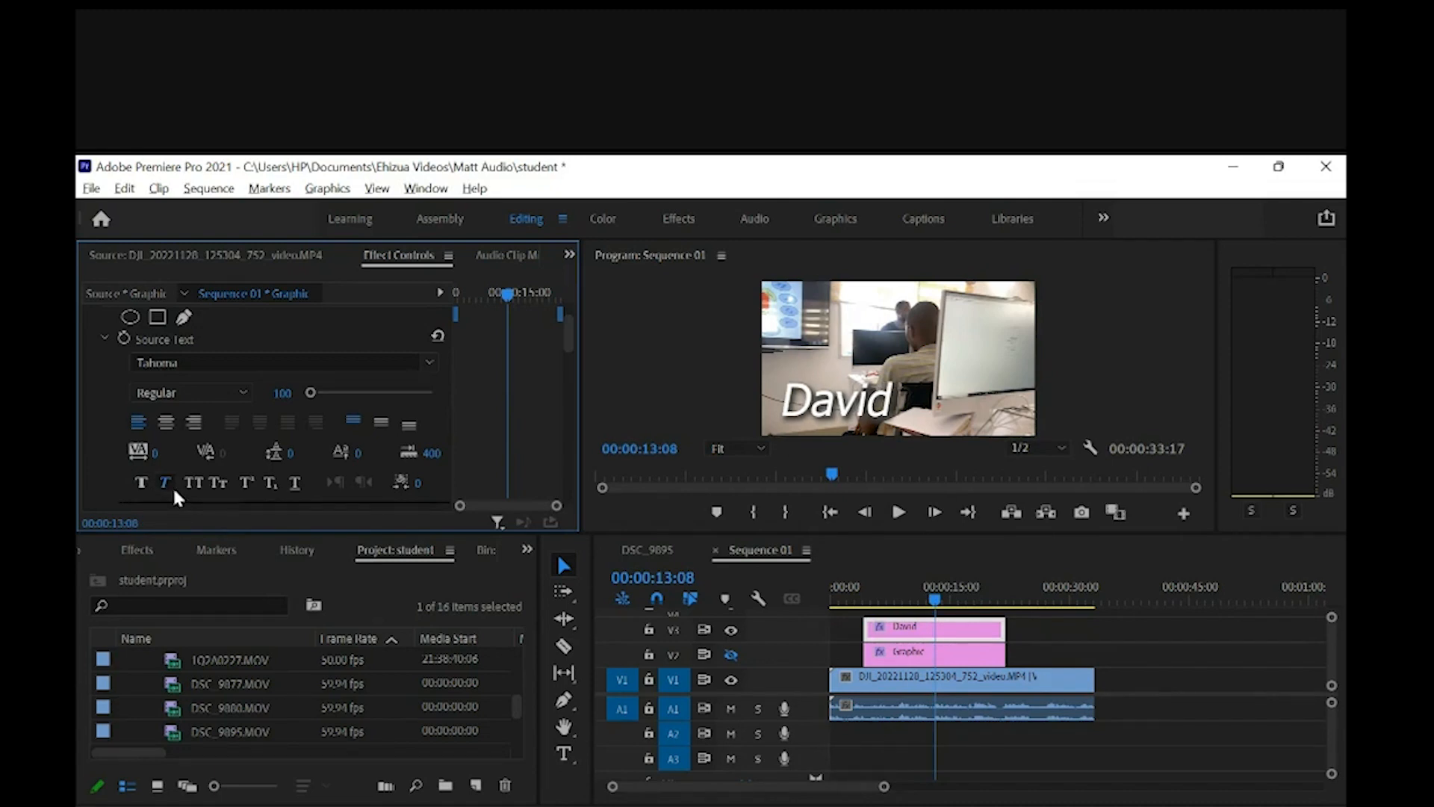
left_click(173, 487)
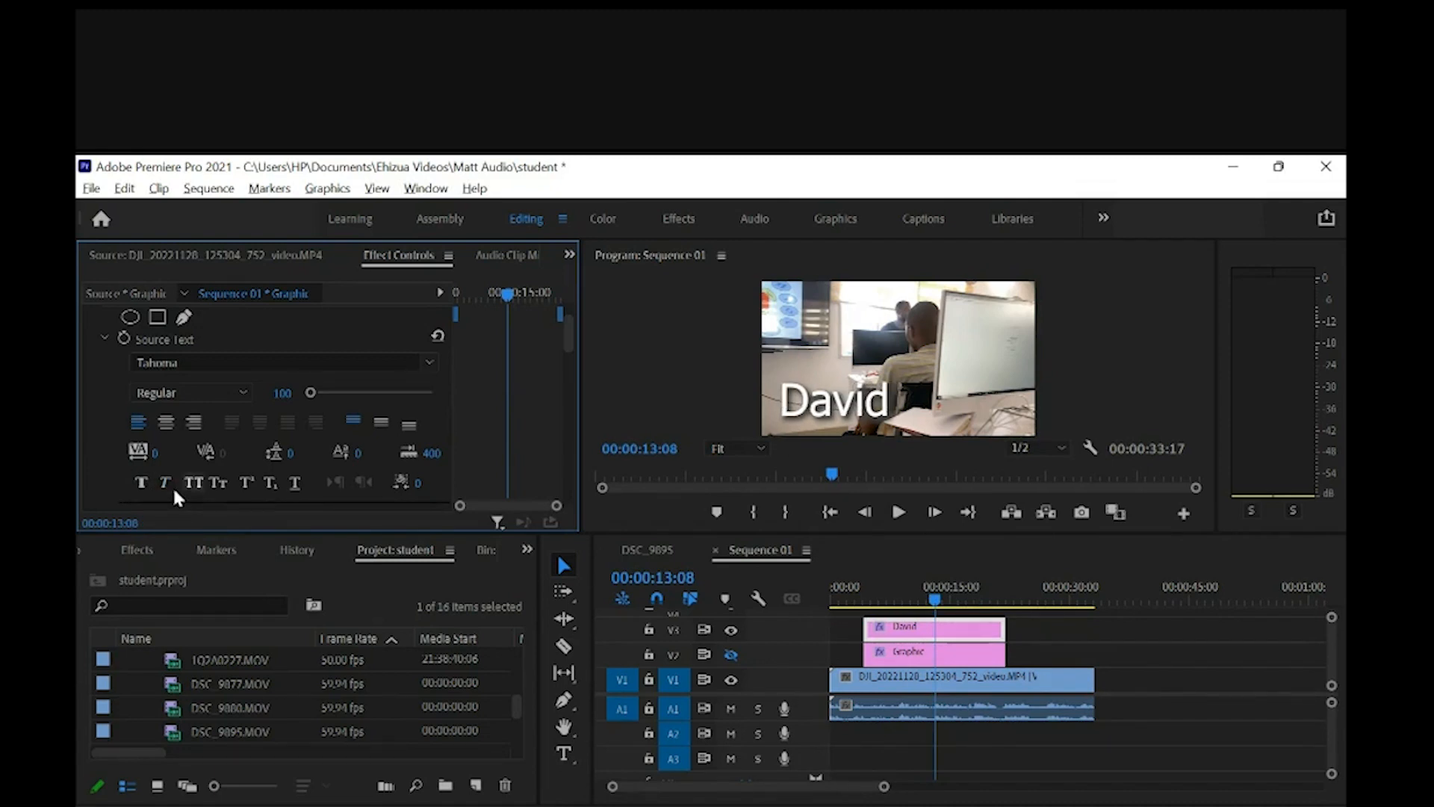
Step: Try all caps, small caps and superscript on the whole name title, switching each one off again
left_click(194, 484)
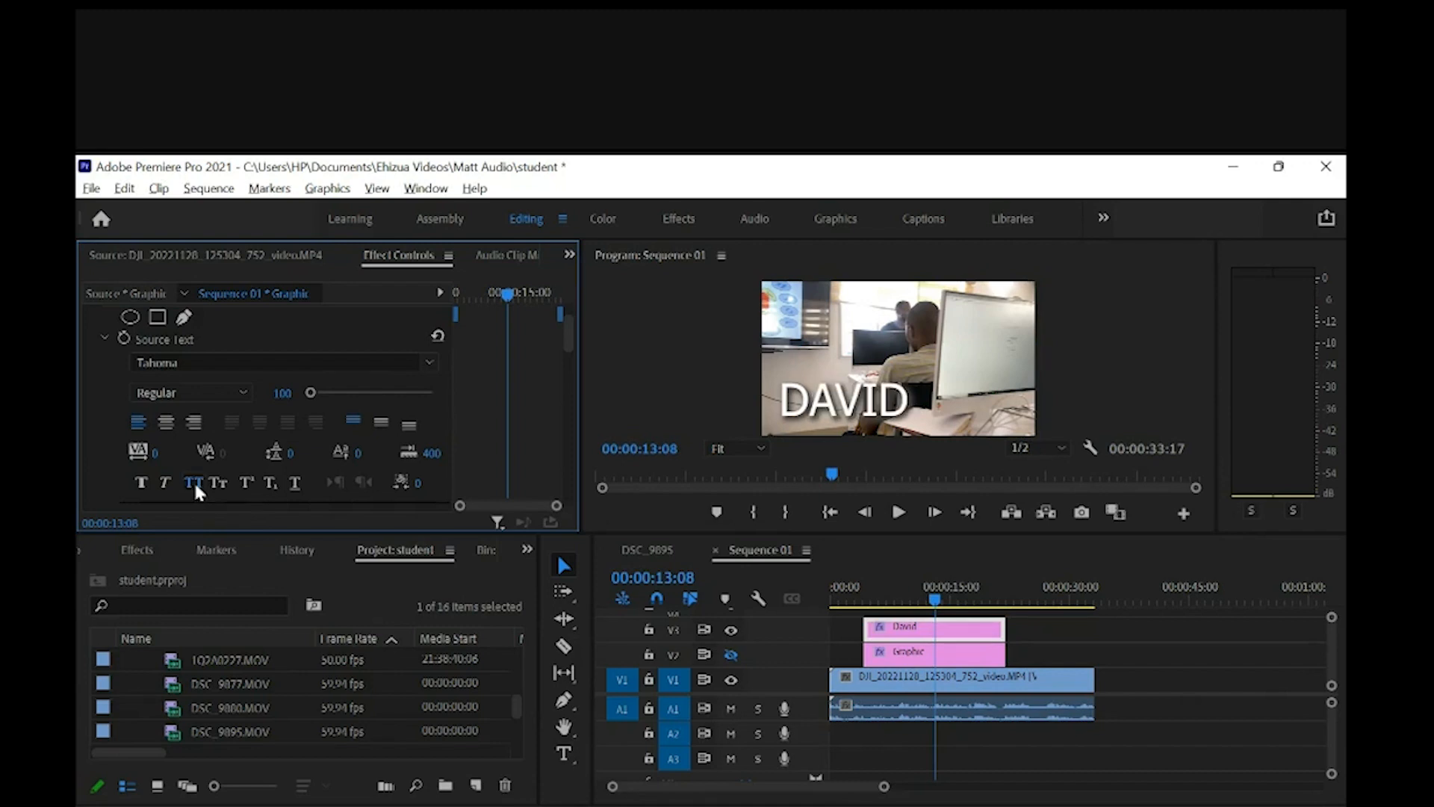
left_click(194, 484)
left_click(216, 484)
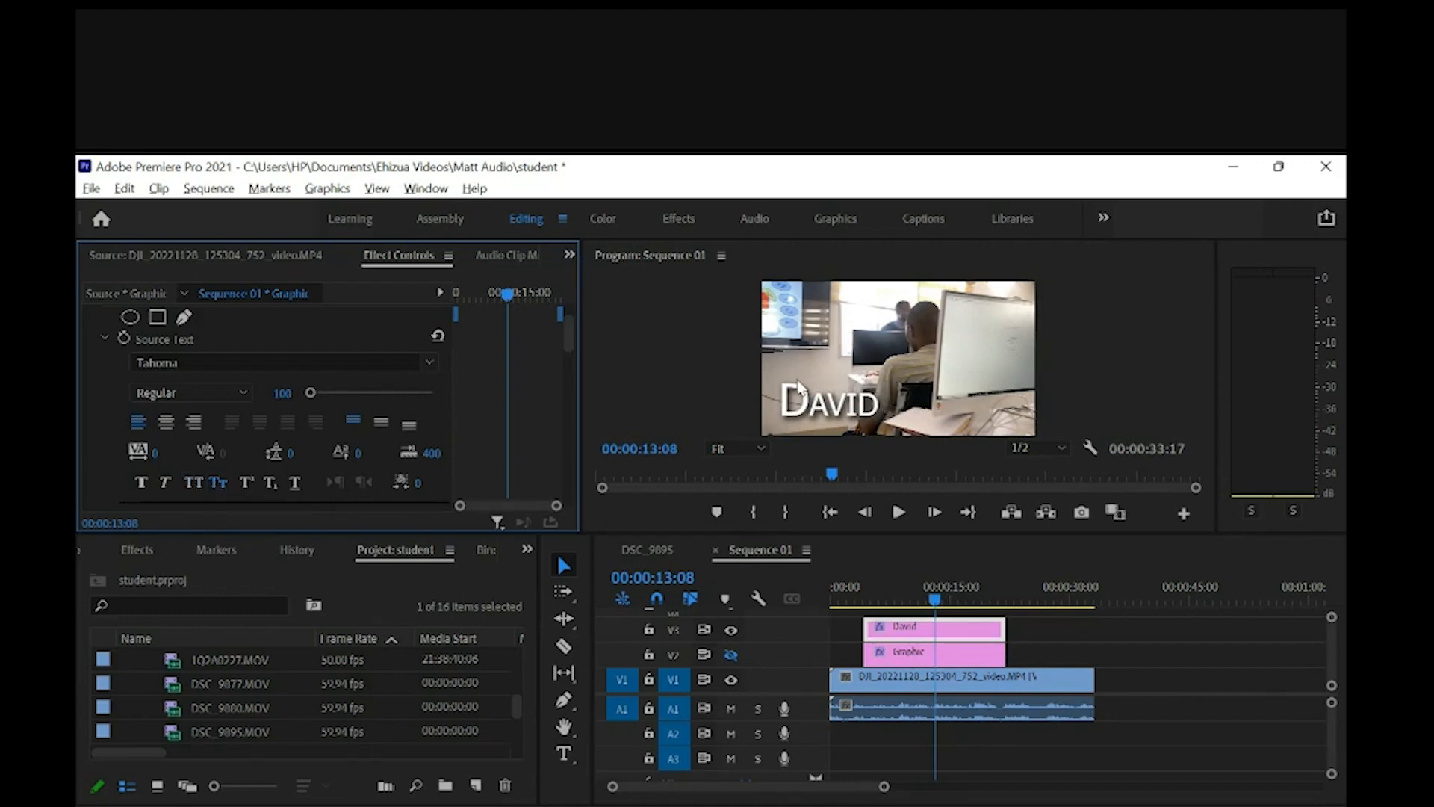
left_click(218, 482)
left_click(248, 476)
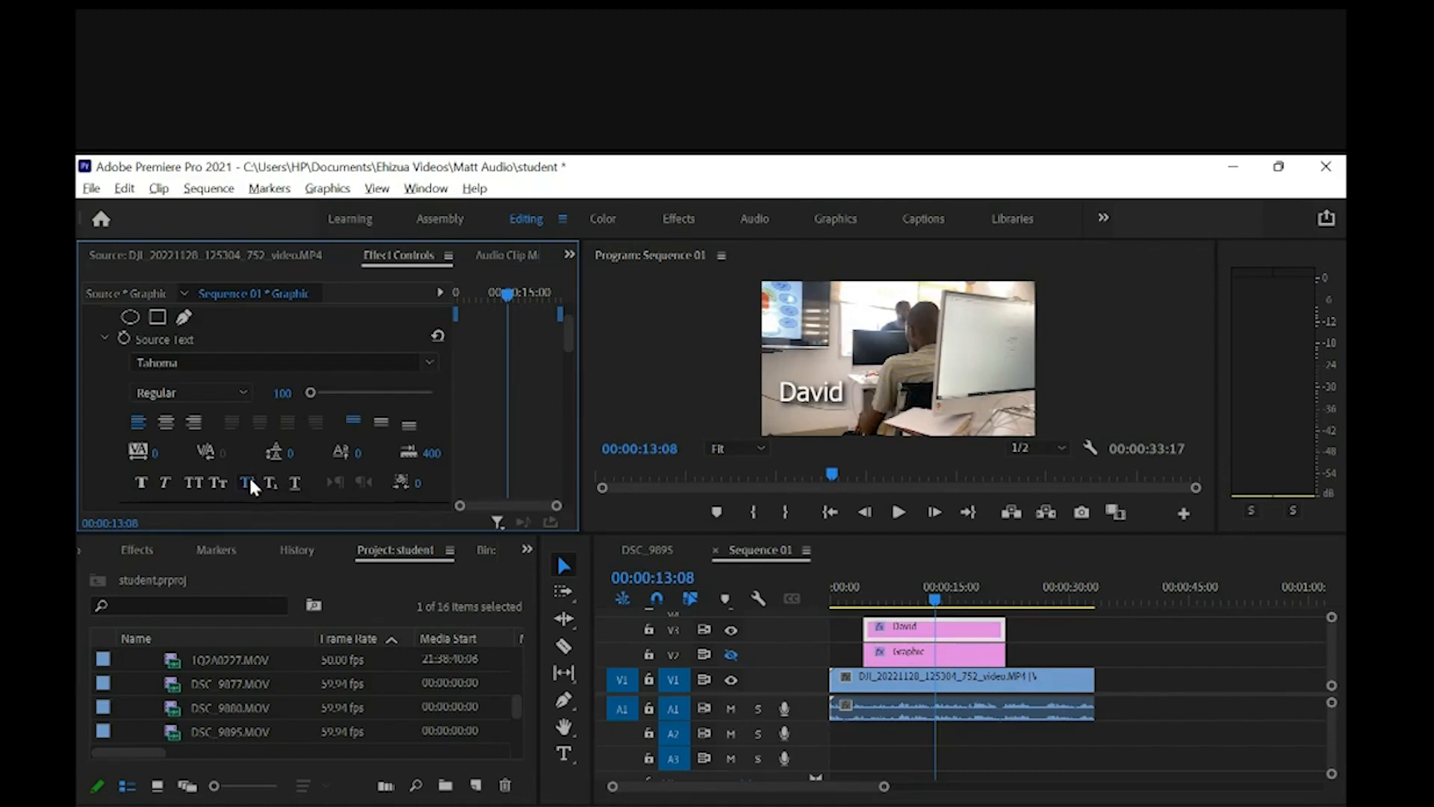
left_click(249, 477)
Step: Try superscript on only the letters after the name's initial, and restore them to normal text
left_click(824, 415)
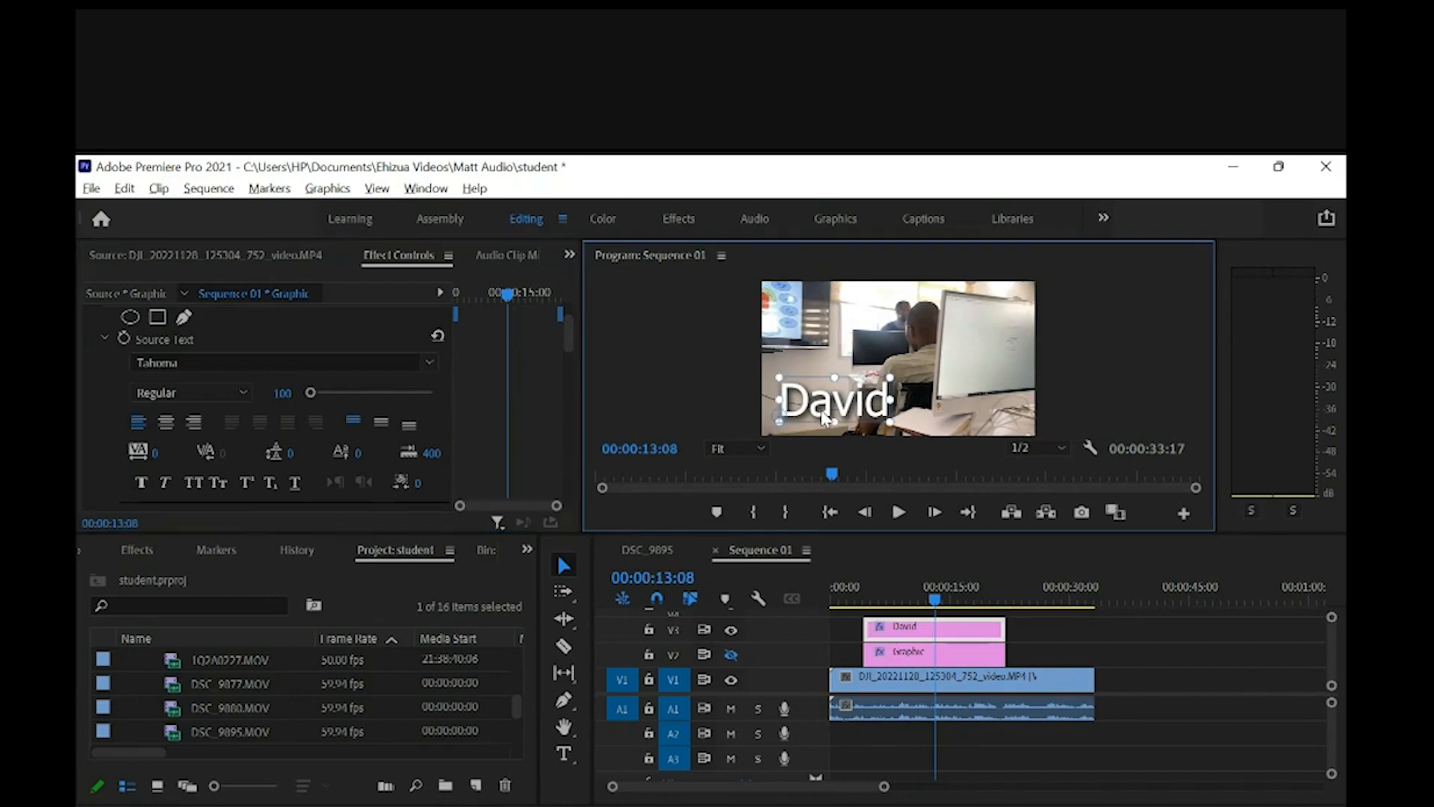
double_click(816, 398)
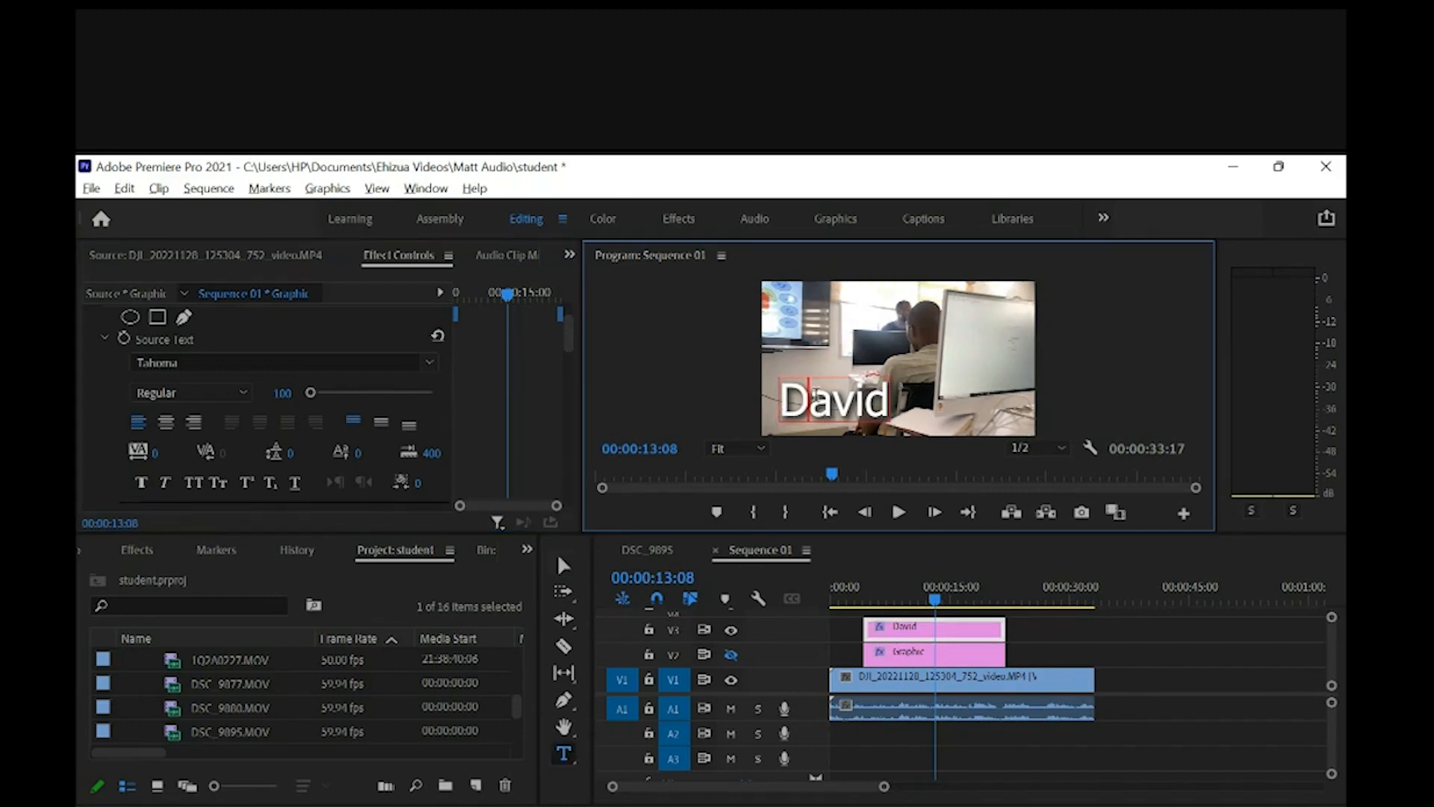
left_click(246, 482)
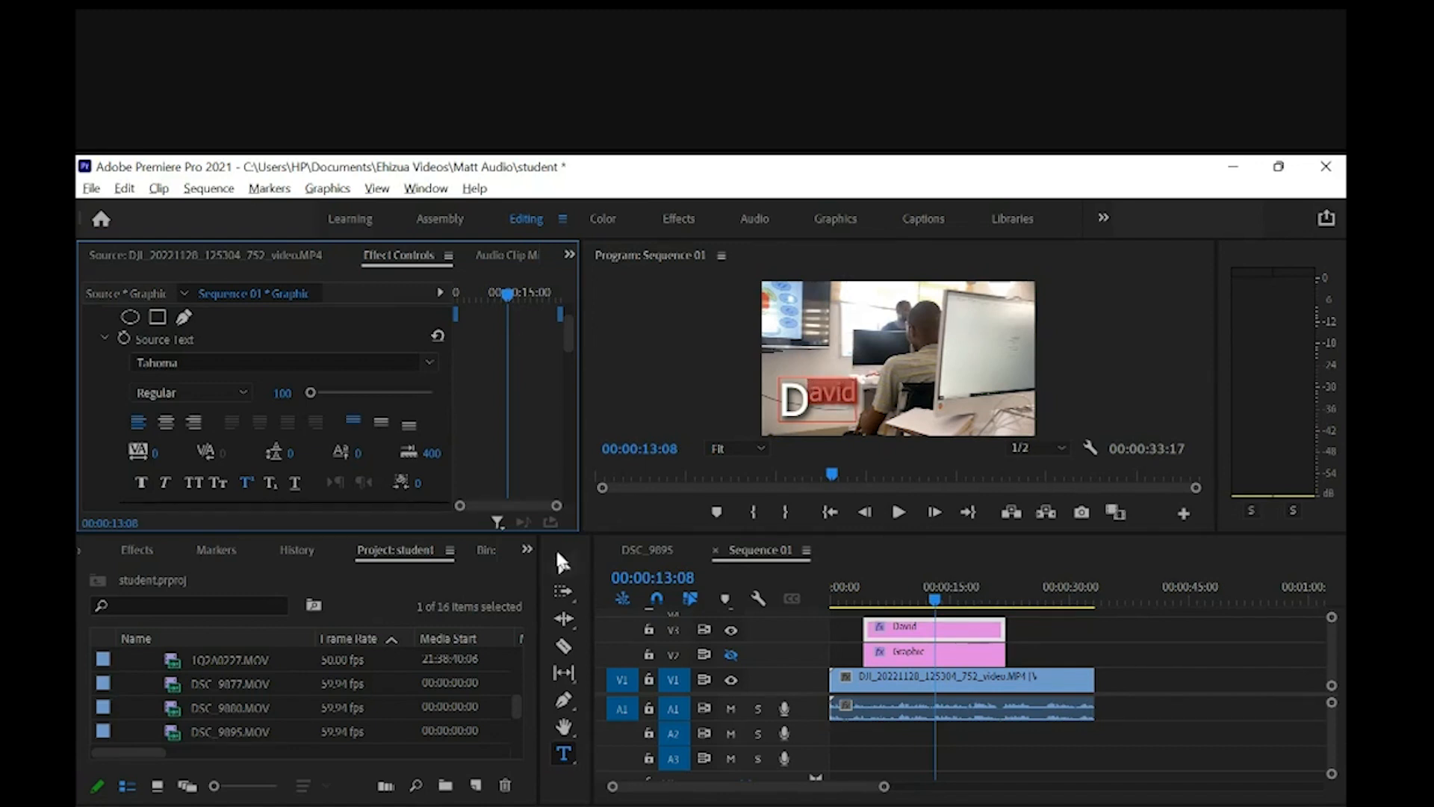
left_click(564, 565)
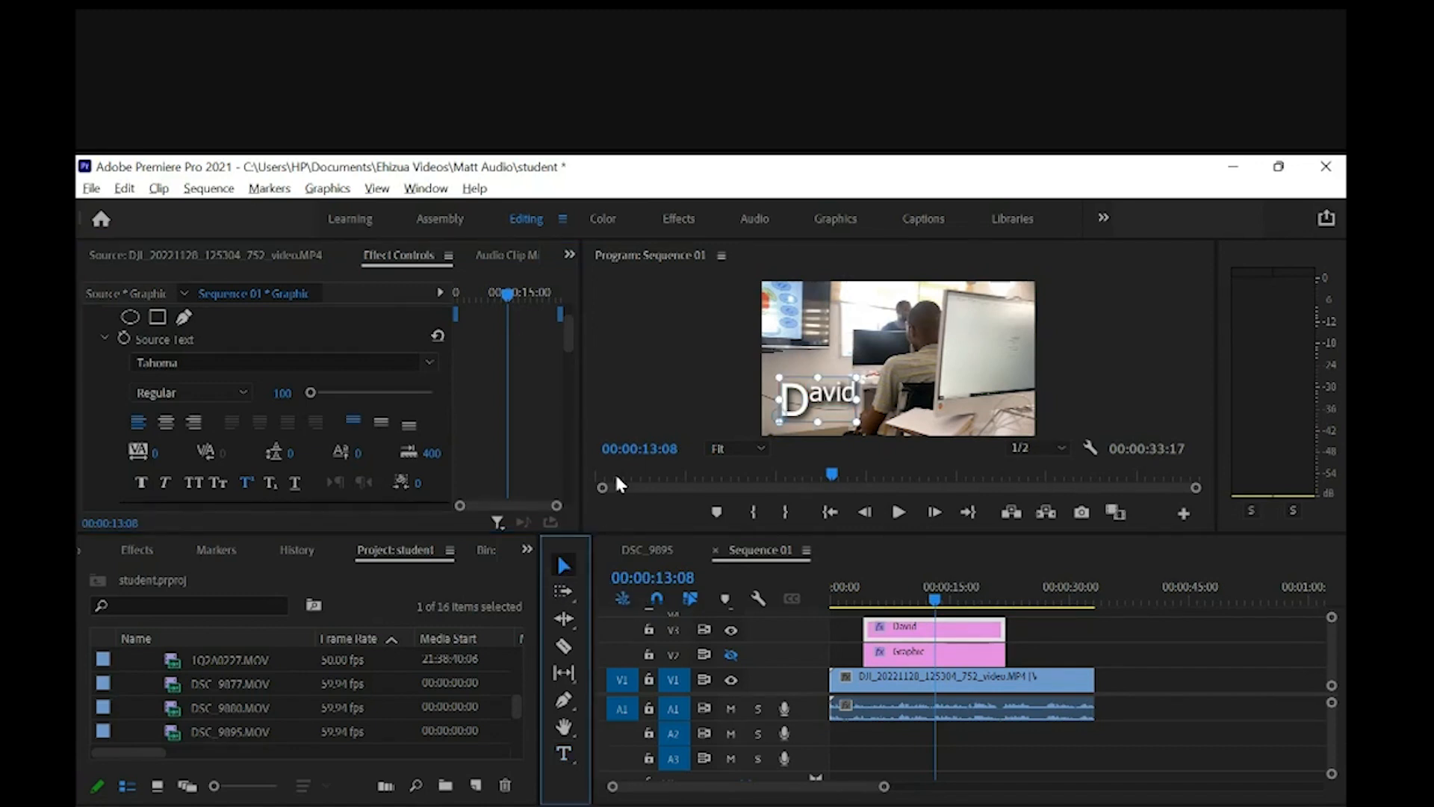
left_click(277, 480)
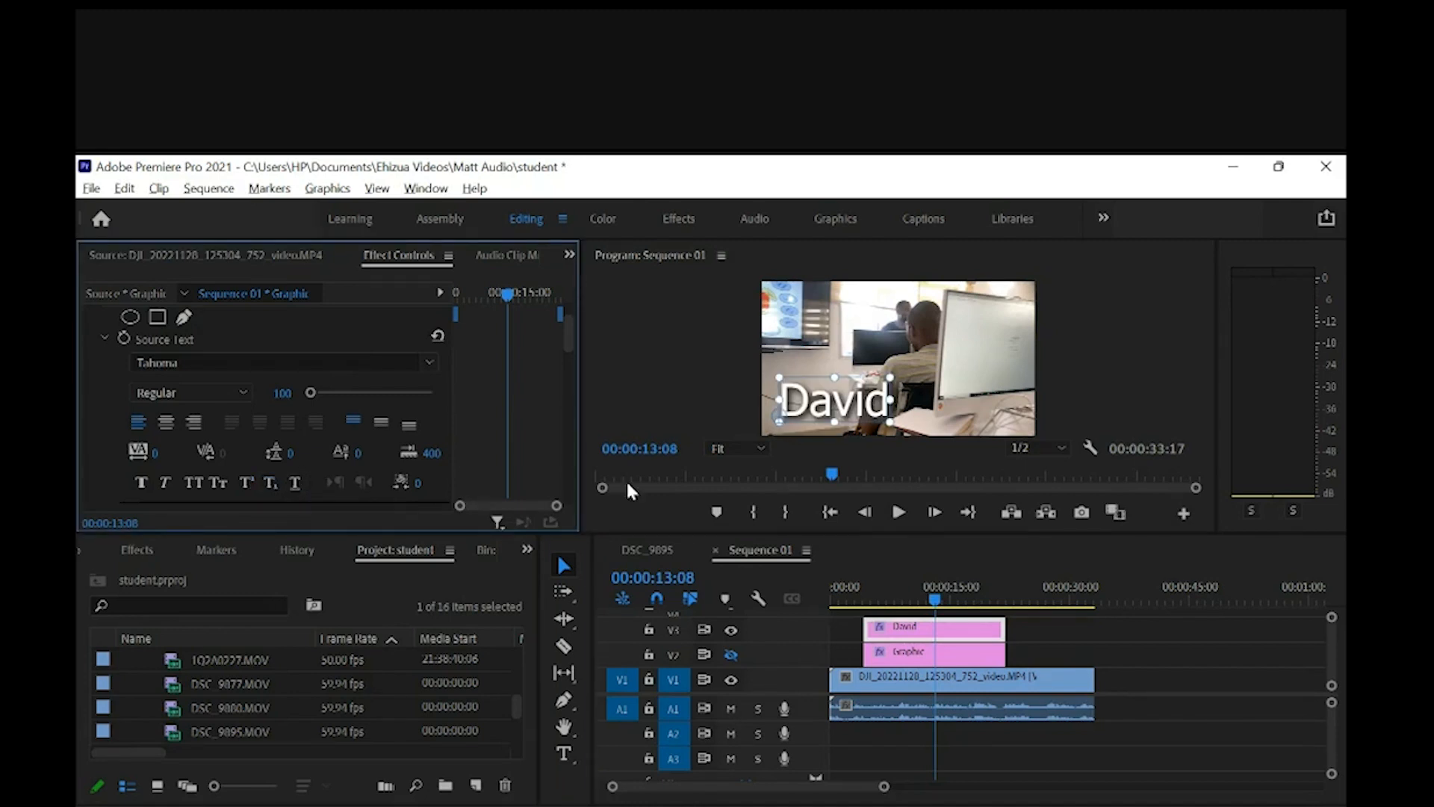
Step: Try subscript on only the letters after the name's initial, and undo it
double_click(815, 413)
left_click(815, 415)
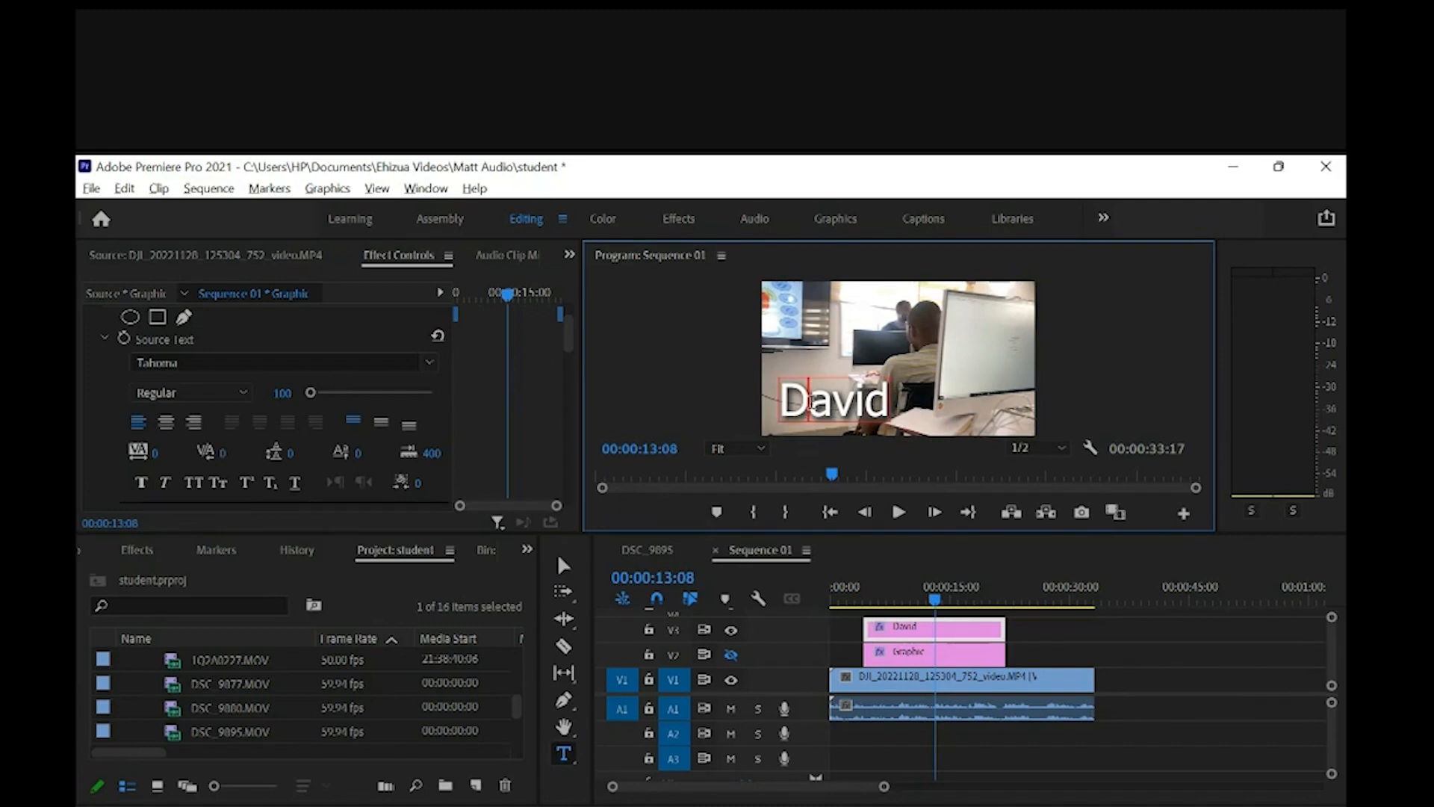
left_click_drag(808, 409, 893, 416)
left_click(272, 480)
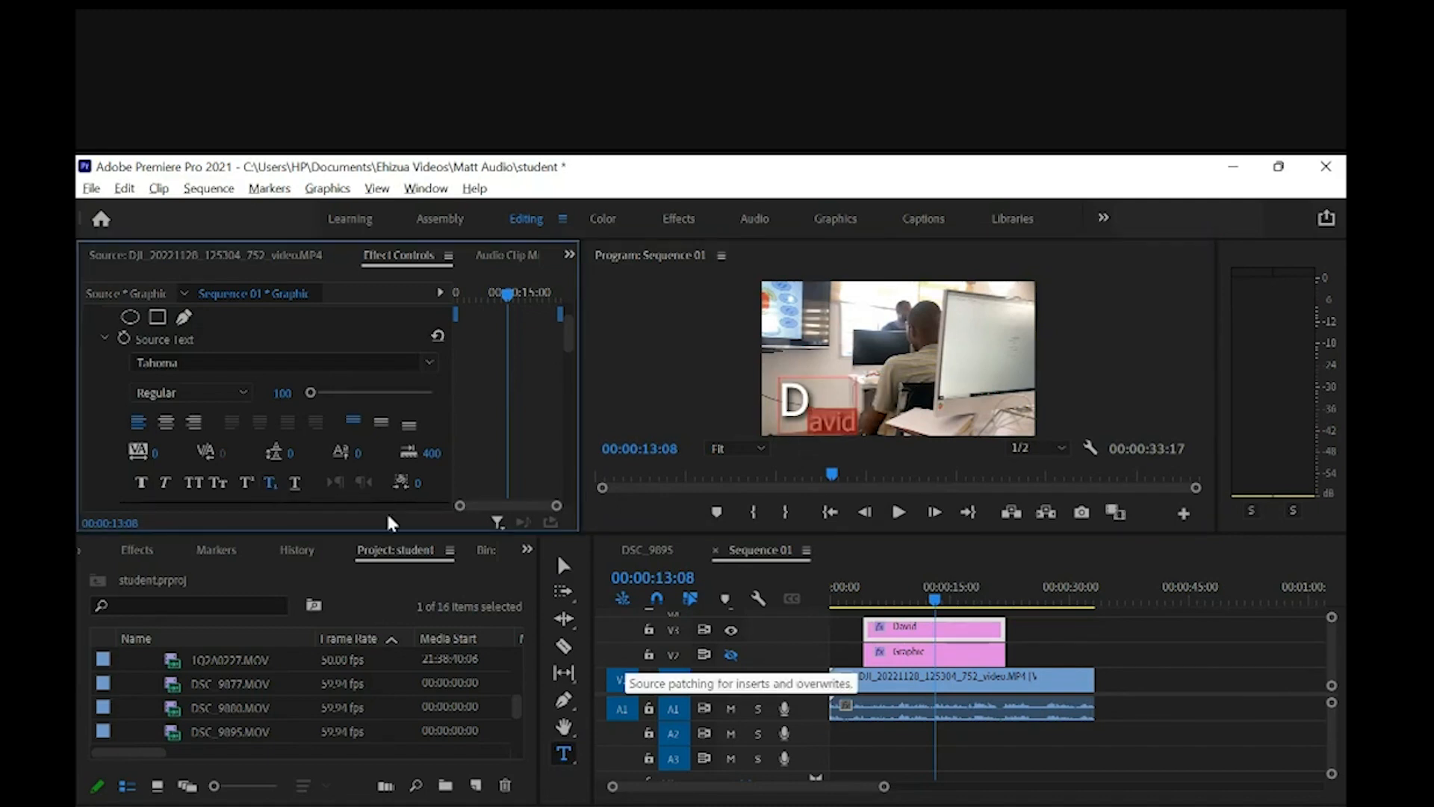
left_click(564, 568)
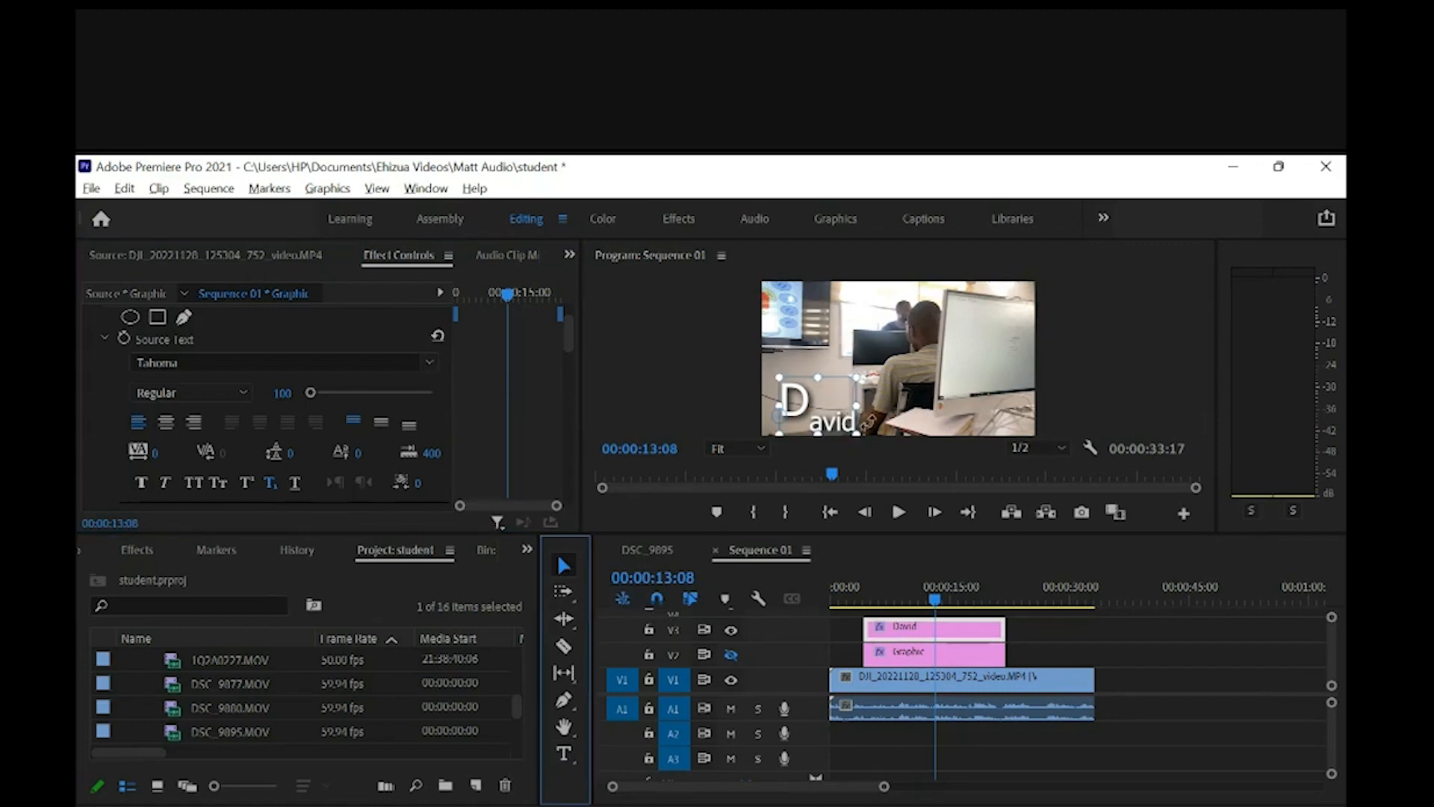
key("ctrl+z")
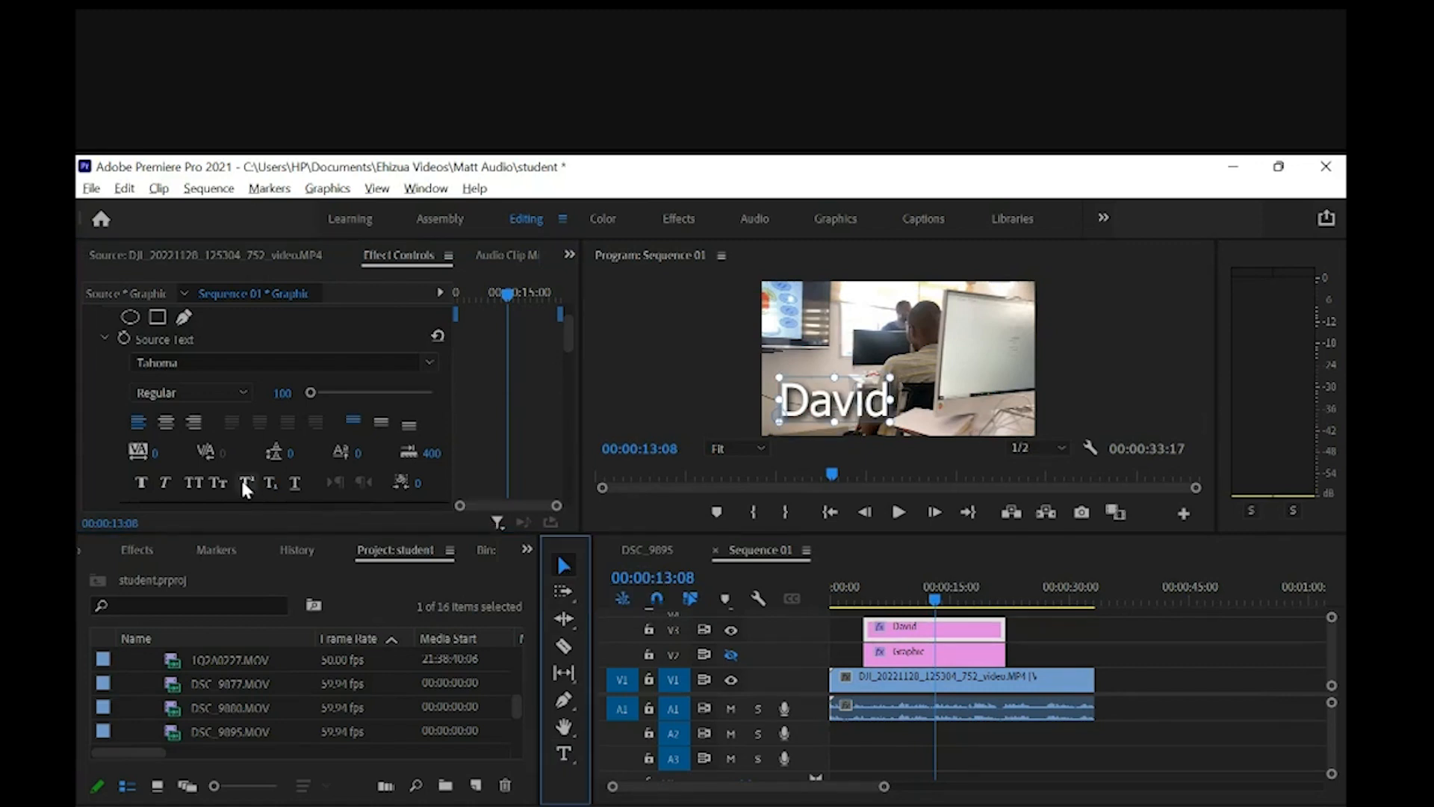
Step: Underline the name title, and try a wider tracking before returning it to 0
left_click(291, 483)
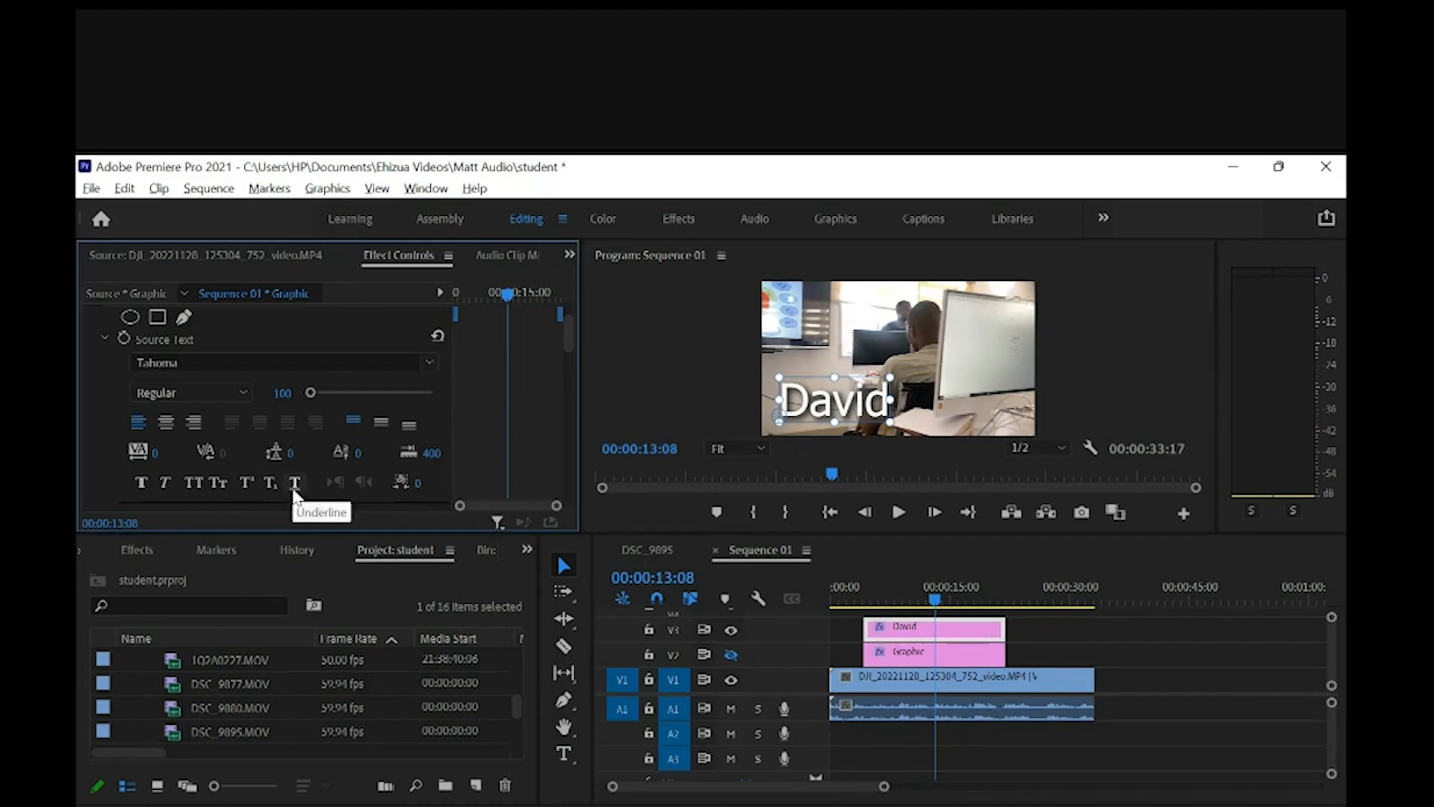
left_click(294, 484)
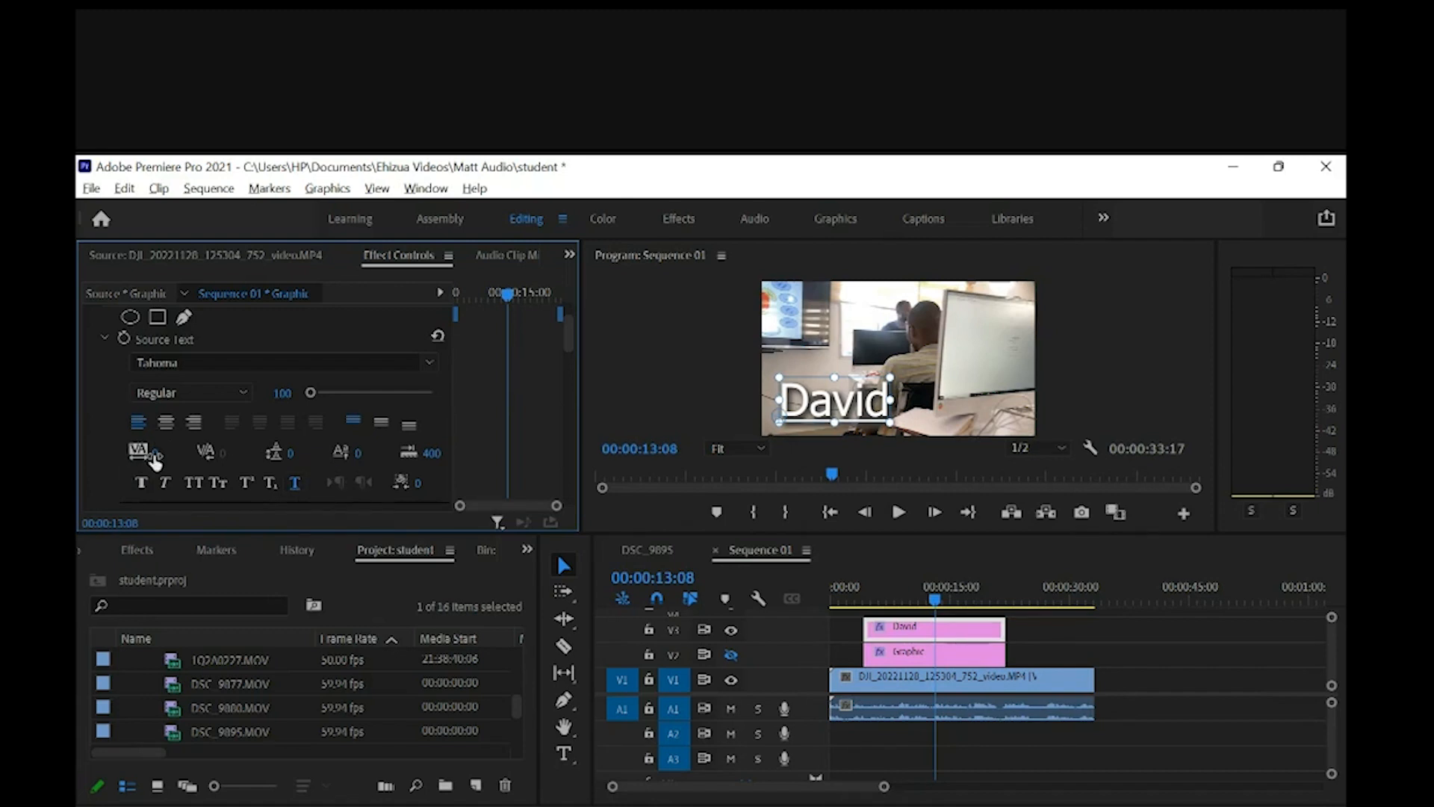
left_click_drag(154, 454, 155, 459)
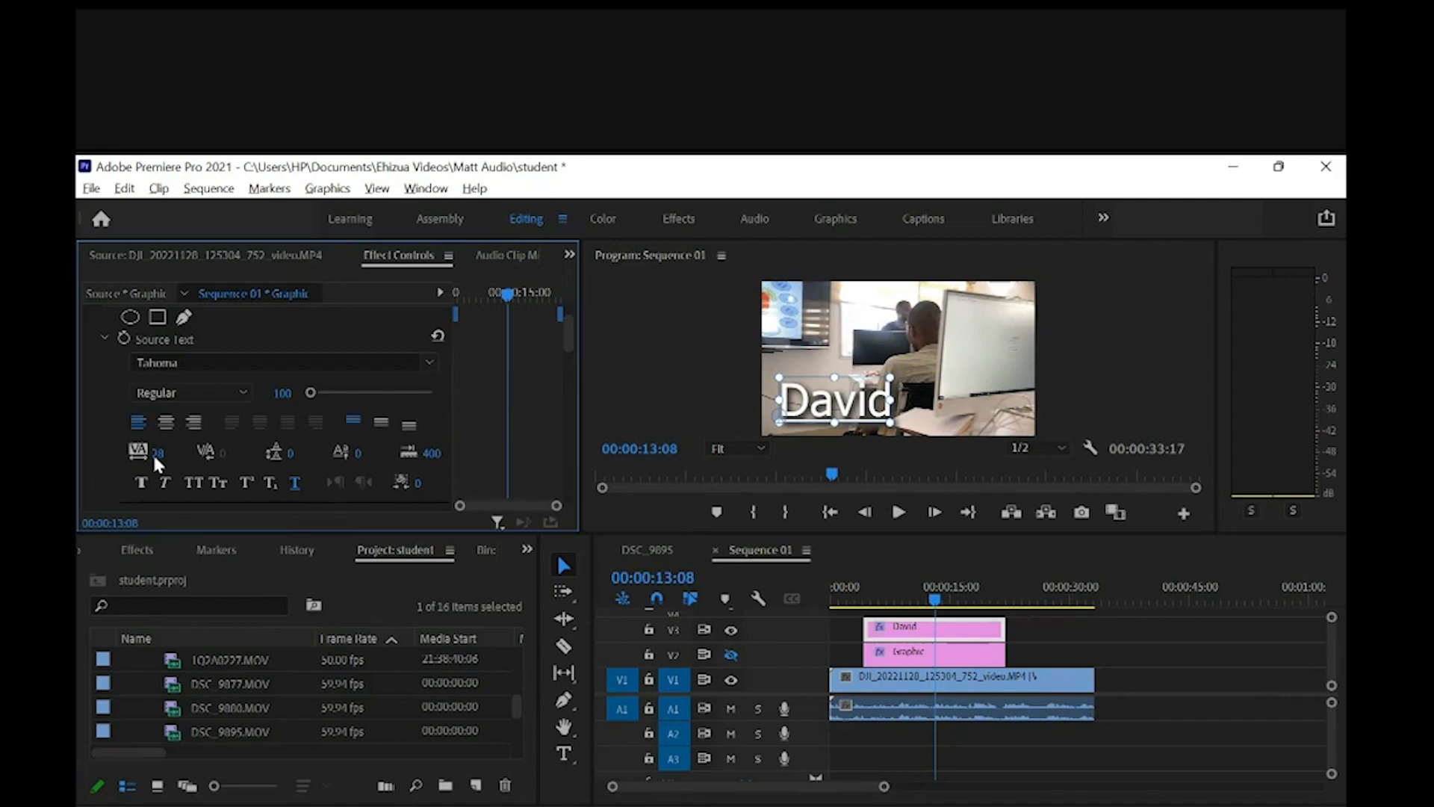
left_click_drag(153, 457, 587, 454)
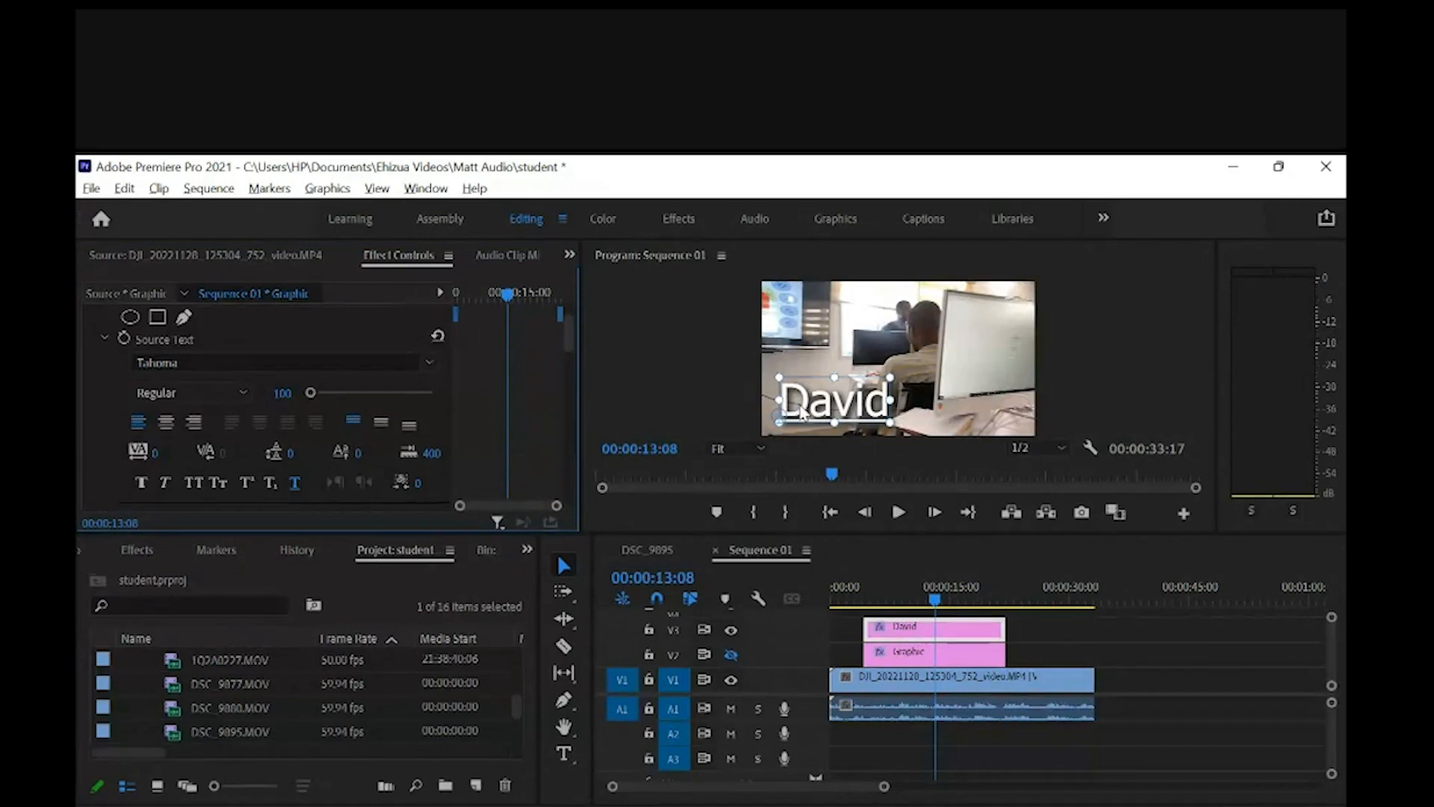
Step: Move the underlined name title higher in the frame, keeping it on the left side of the picture
left_click_drag(797, 407, 810, 366)
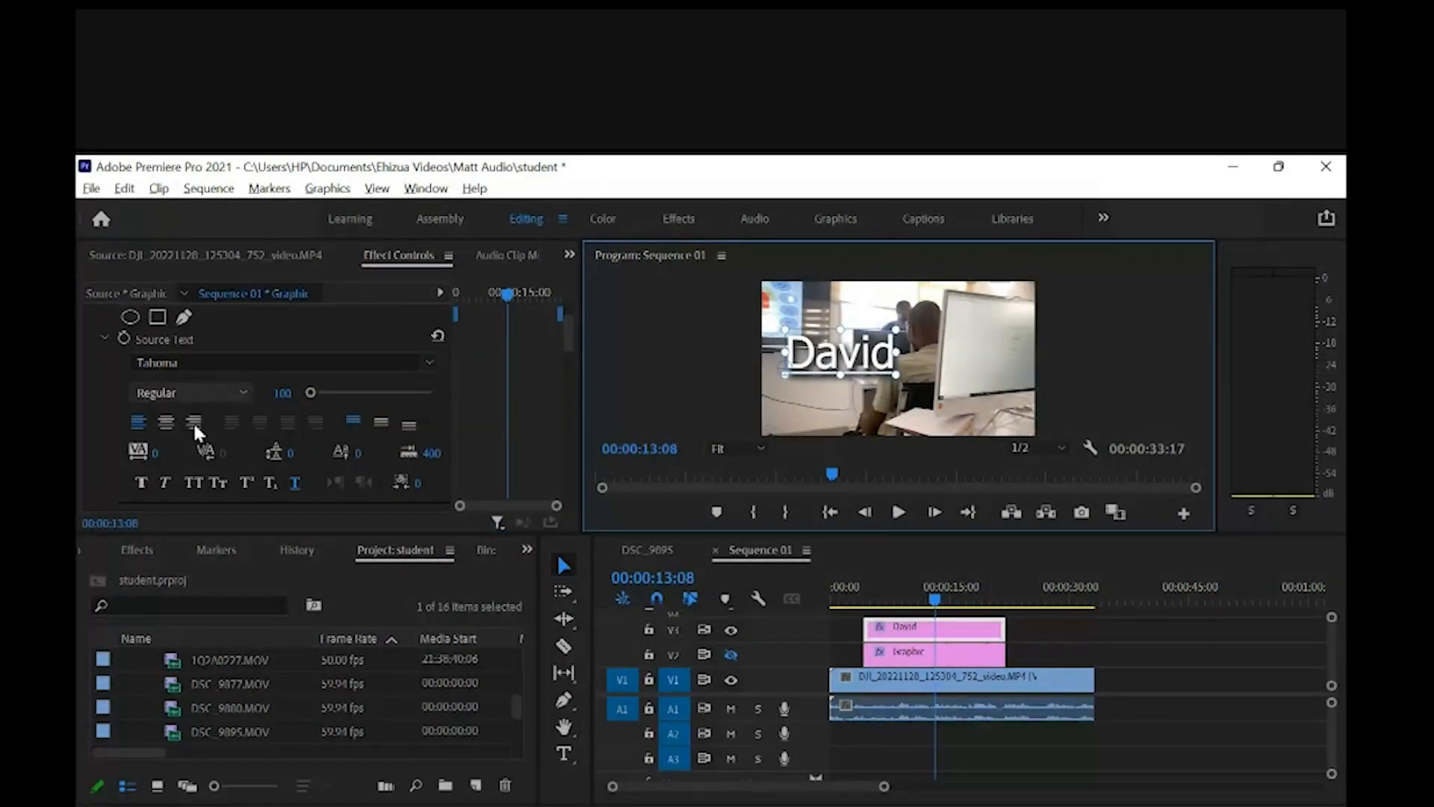
Step: Delete the underlined name title from the timeline, and activate the Type tool
left_click(734, 612)
key("Delete")
left_click(564, 754)
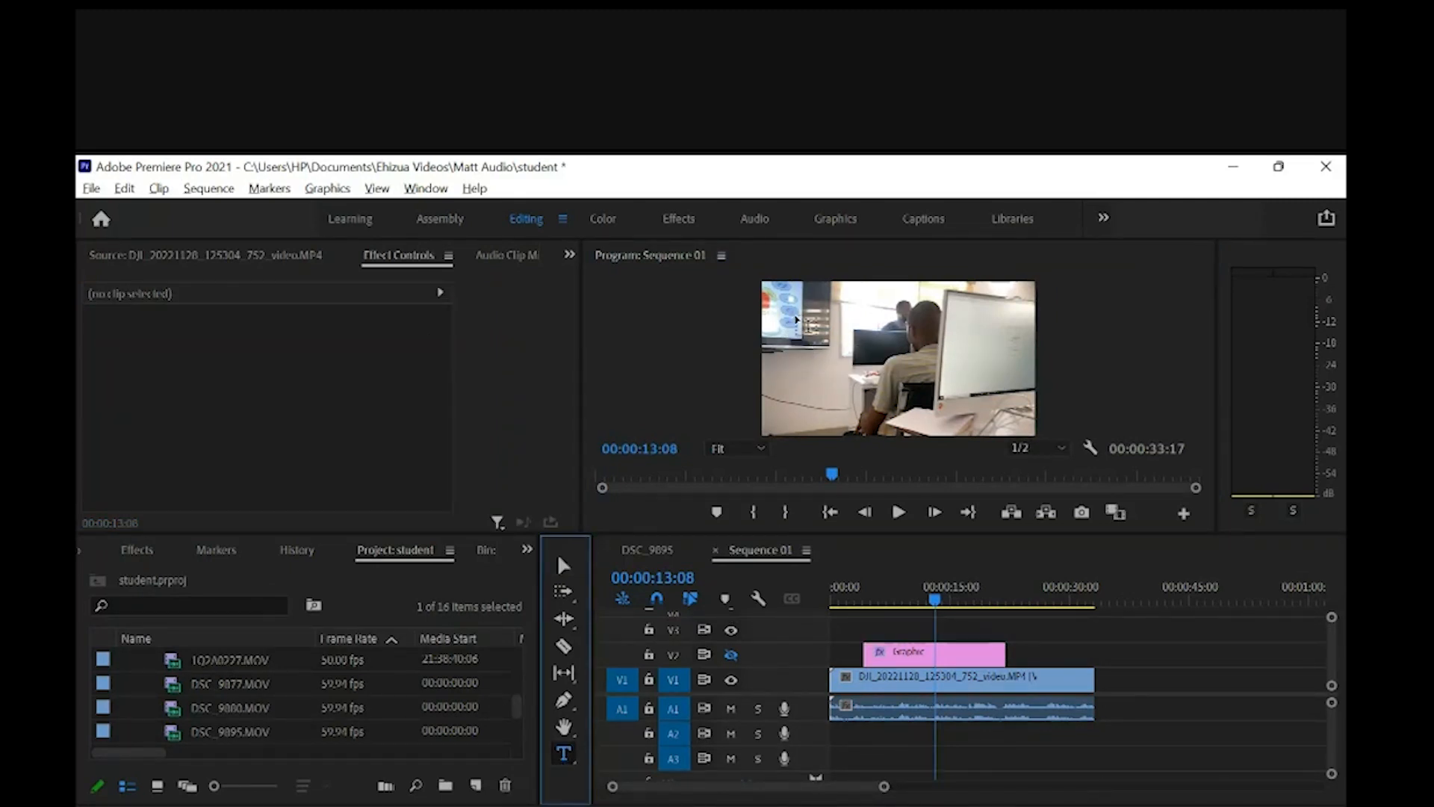
Step: Try point text "ffff" near the upper-left part of the picture, and erase its letters
left_click(807, 325)
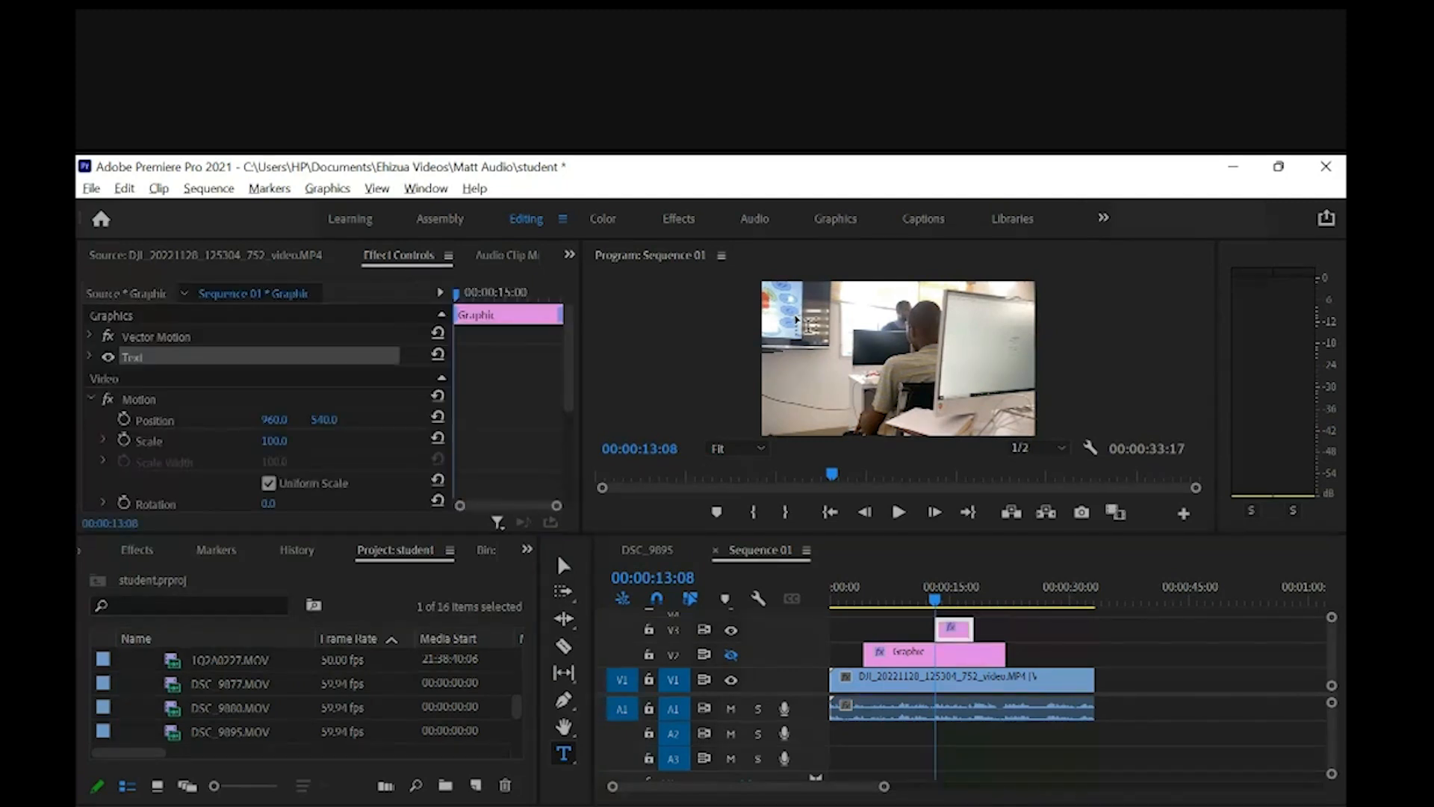
left_click(797, 319)
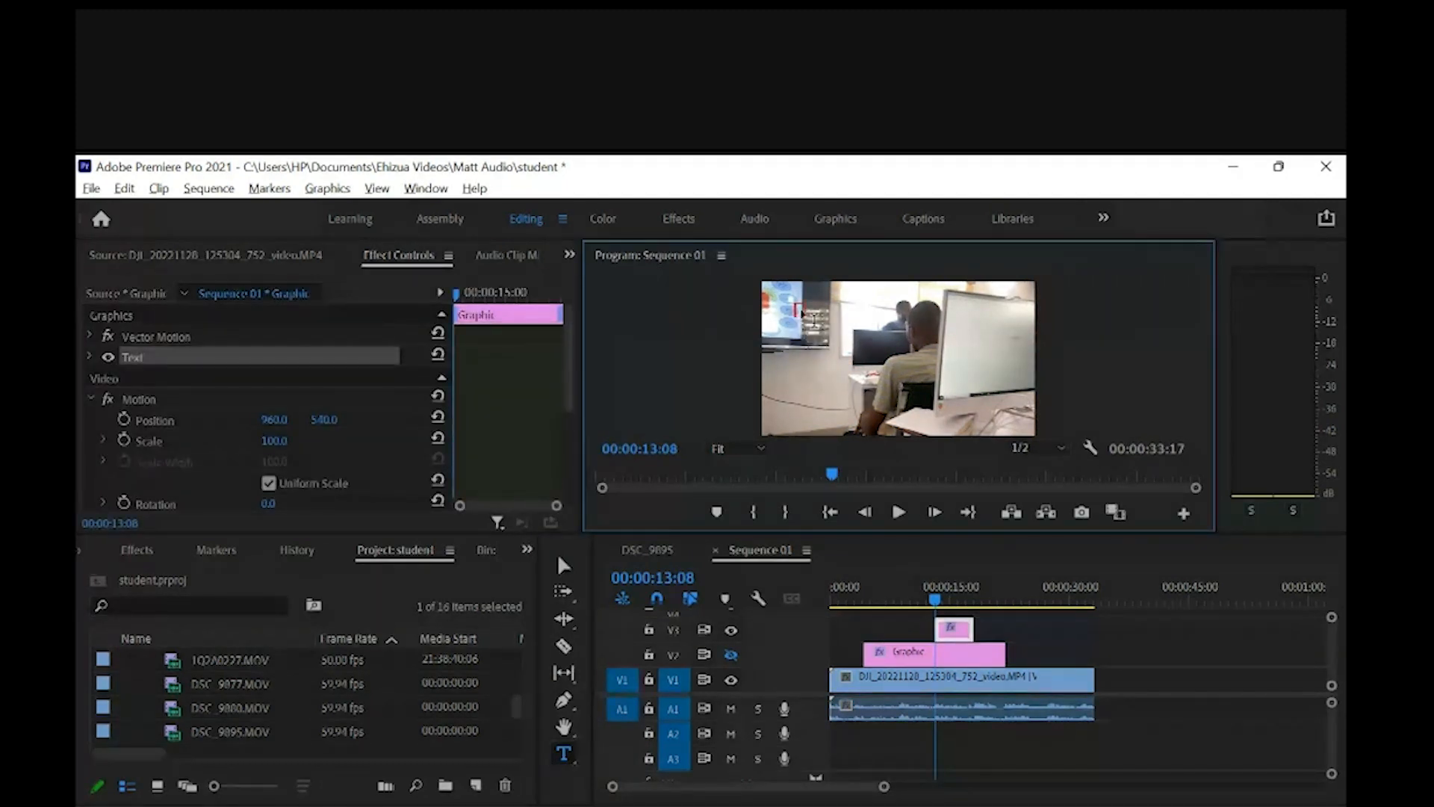
type("ffff")
key("BackSpace")
key("BackSpace")
key("BackSpace")
key("BackSpace")
left_click(834, 359)
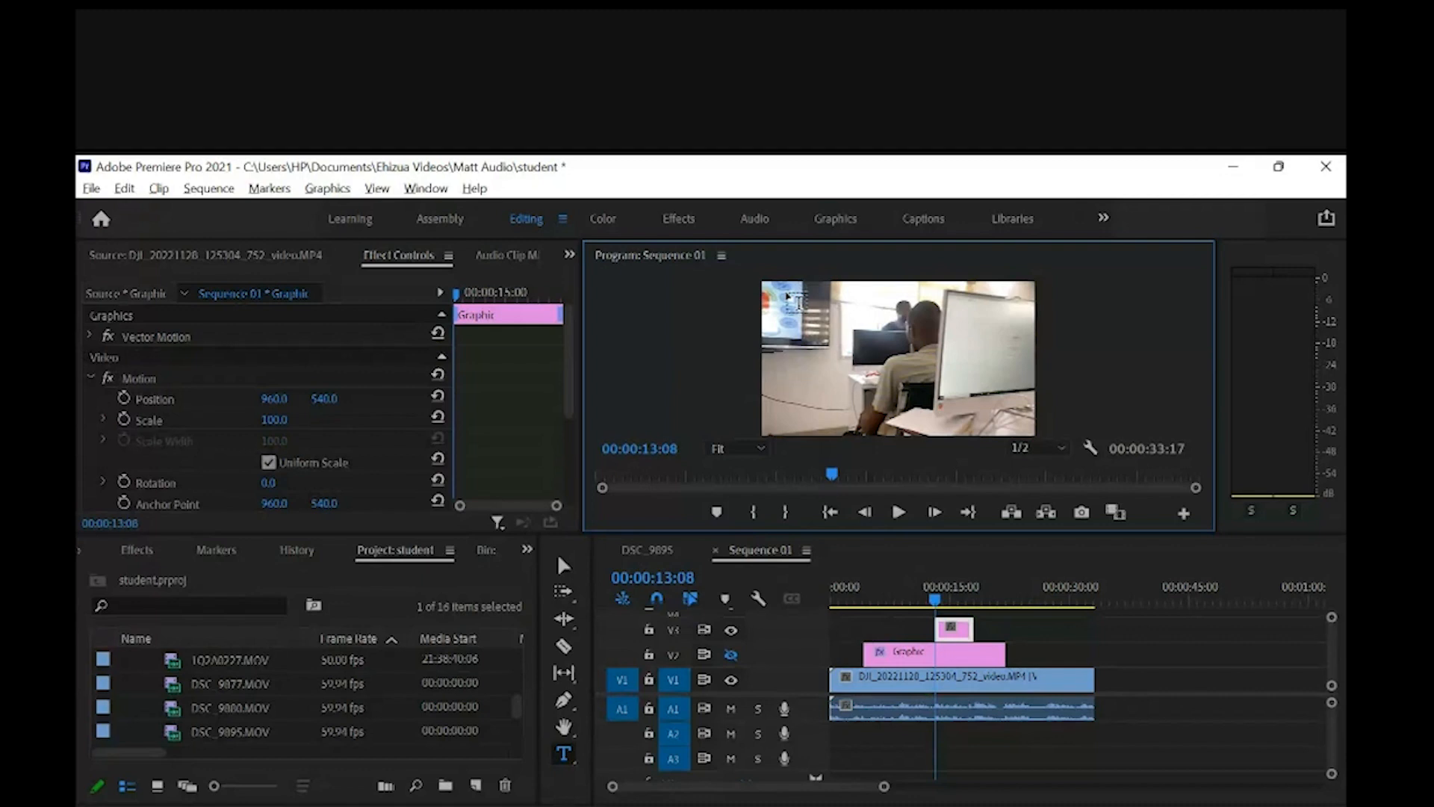
Step: Draw a large paragraph text box over the picture's left and middle, and fill seven lines with the repeated letter e
left_click_drag(785, 293, 944, 418)
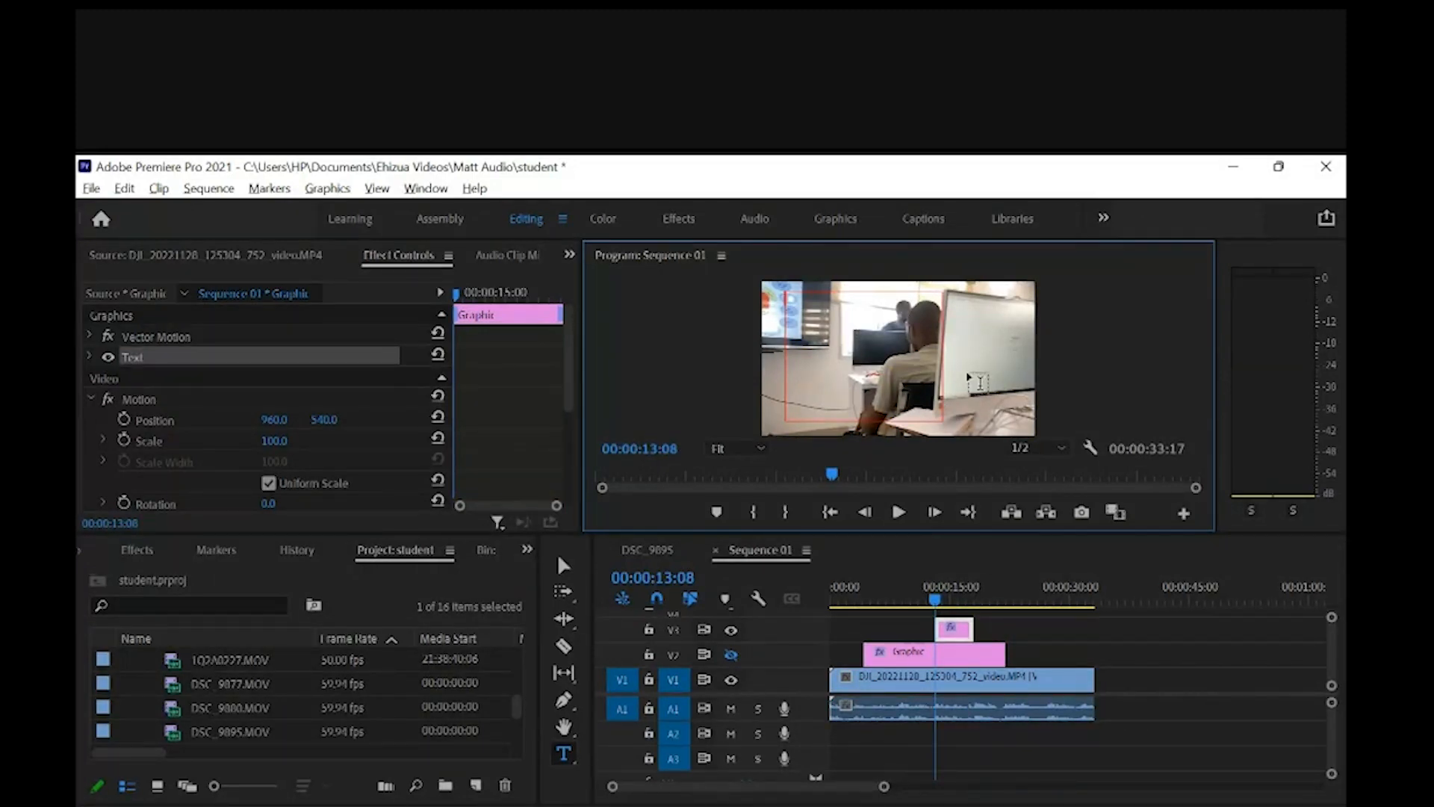
type("eeeeeeeeeeeeeeeeeeeeeee")
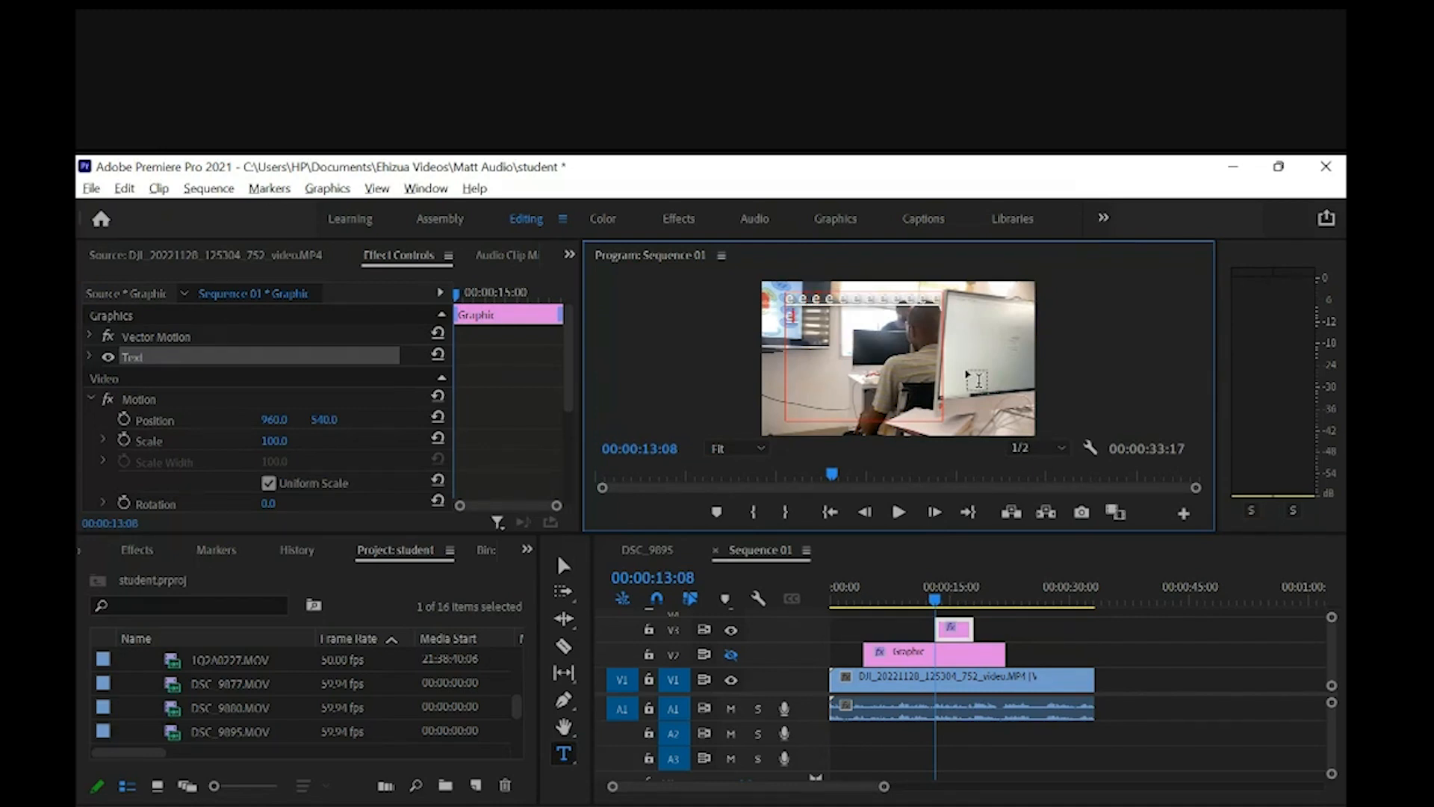
type("eeeeeeeeeeeeeeeee")
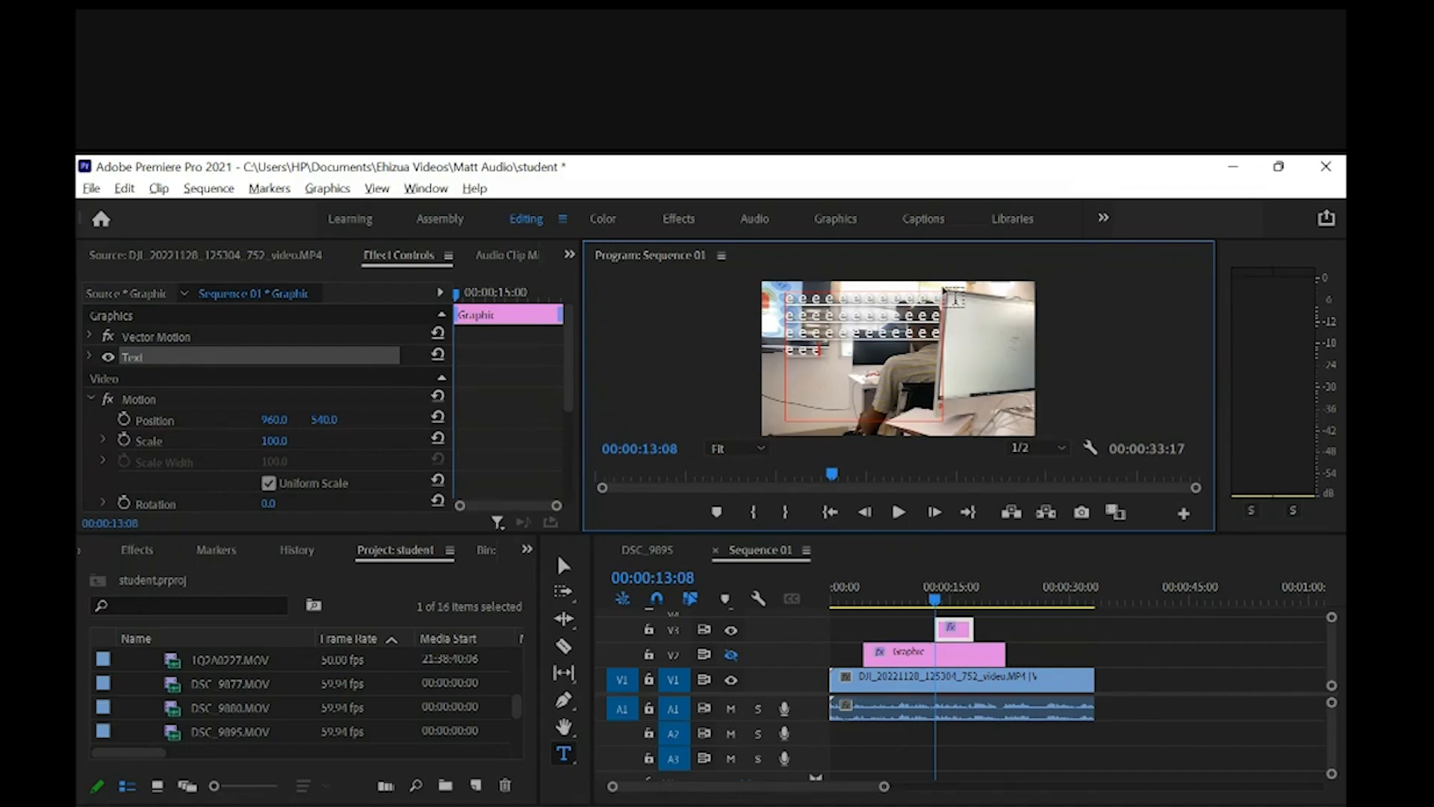
type("eeeeeeeeeeeeeeeeeeeeee")
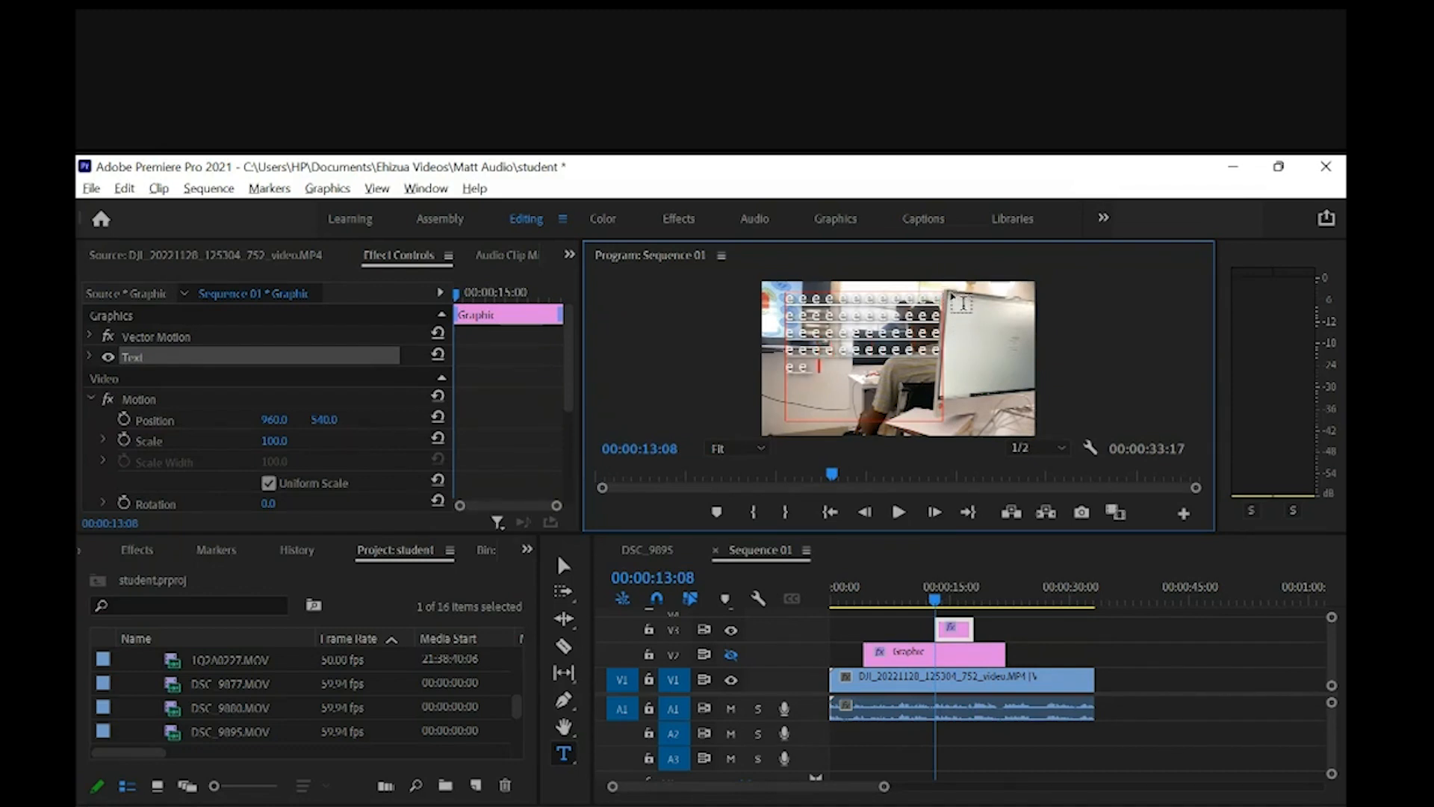
type("eee")
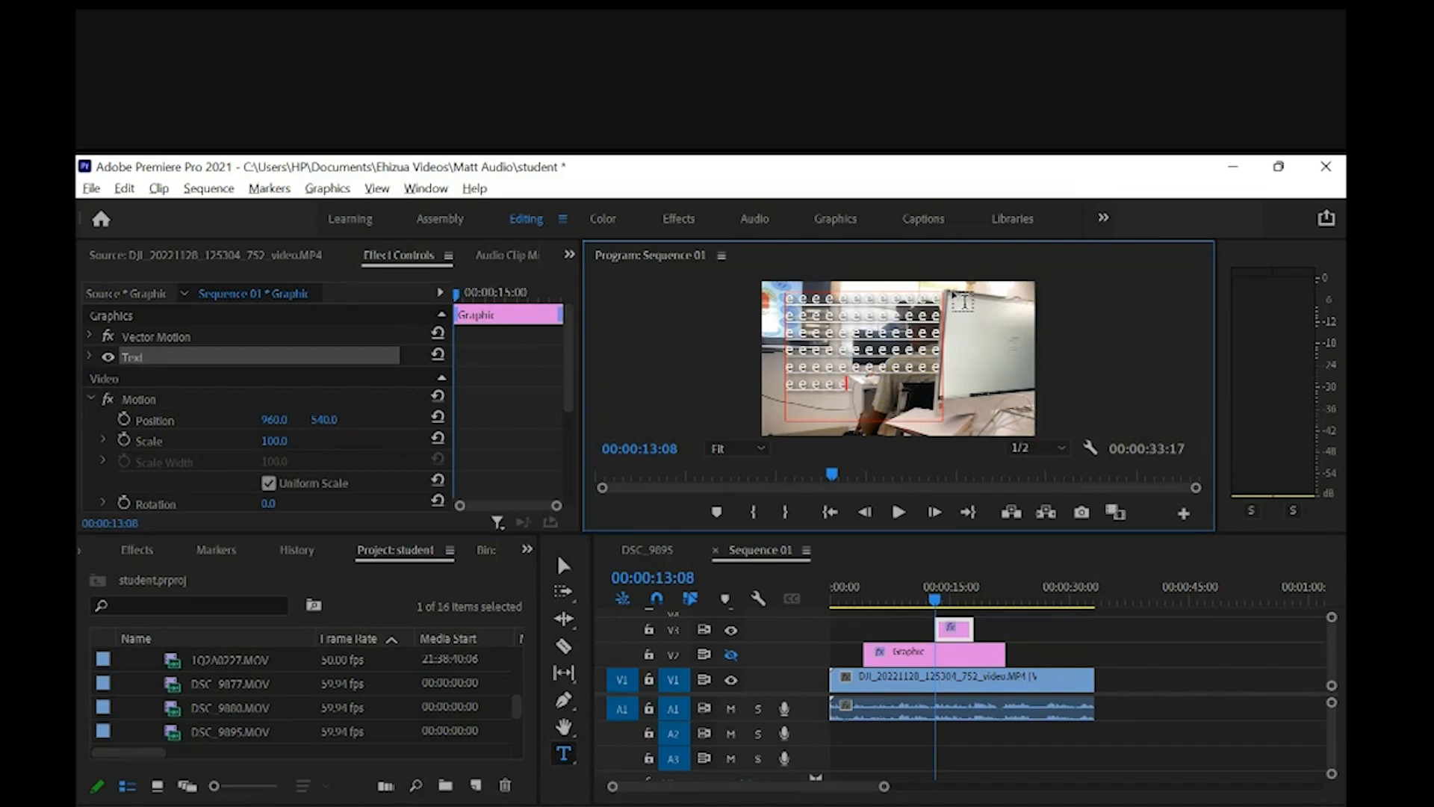
type("eeeeeeeeeeeeeee")
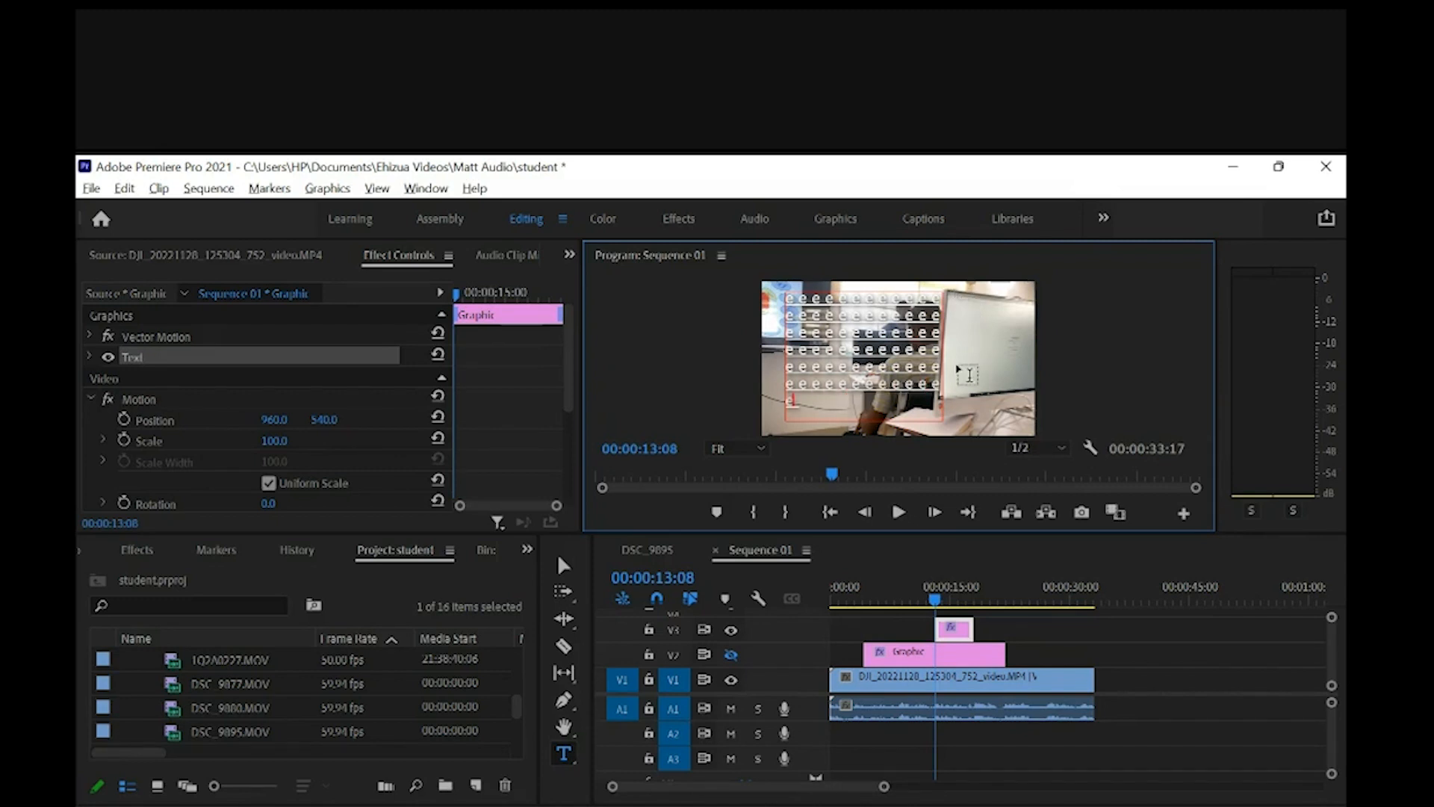
type("eeeeeeeeeee")
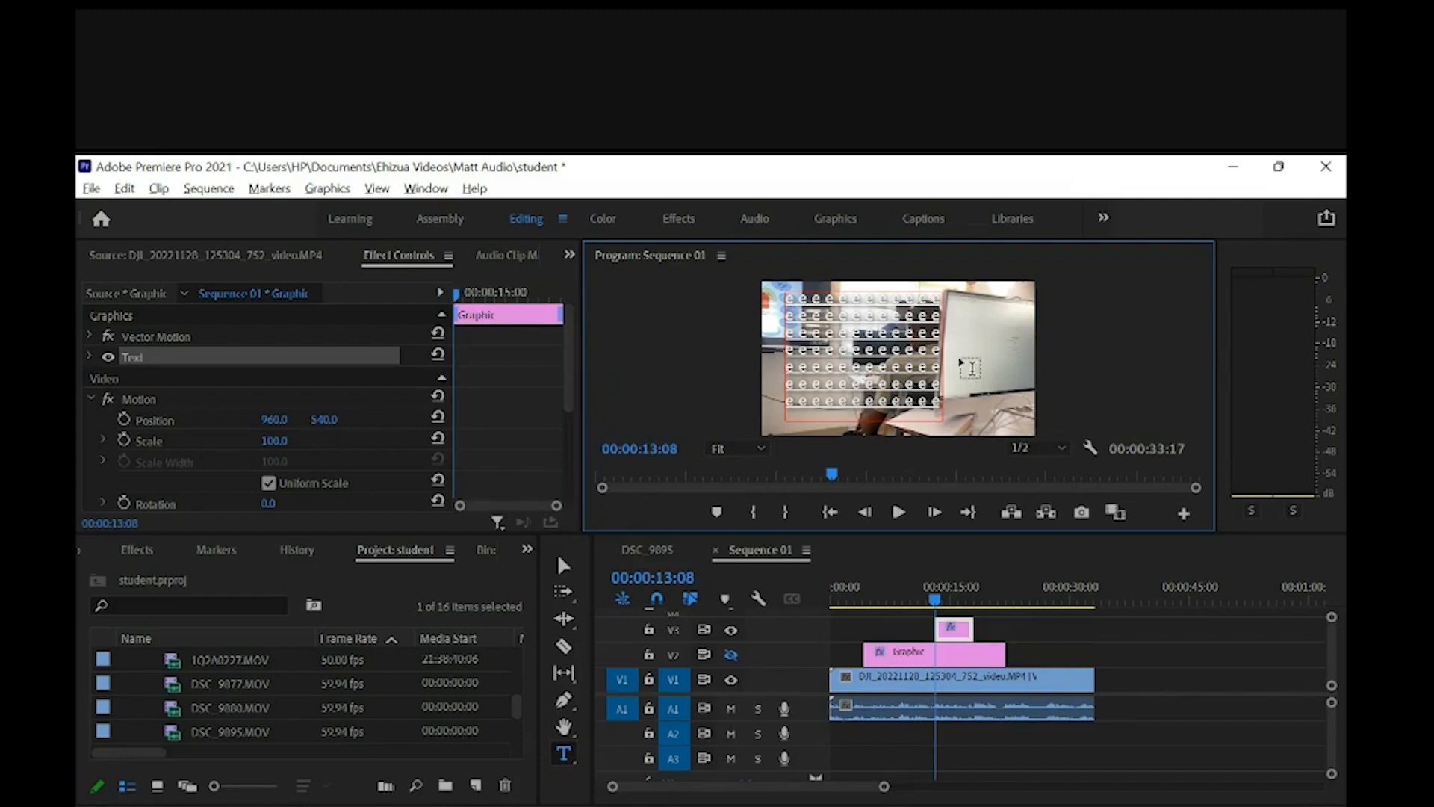
Step: Try wider line spacing on the paragraph text, and settle on a leading of 33
left_click(88, 356)
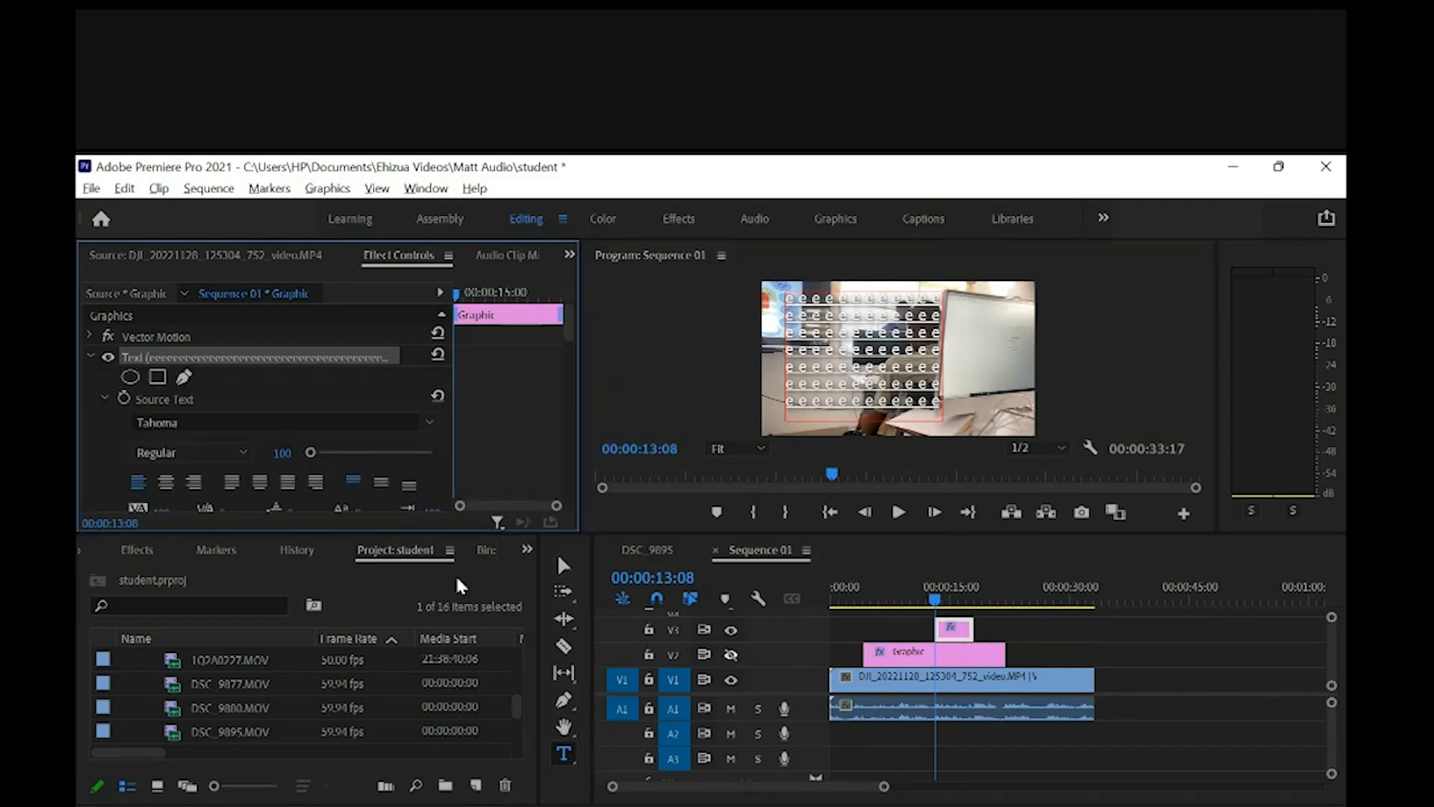
left_click(564, 566)
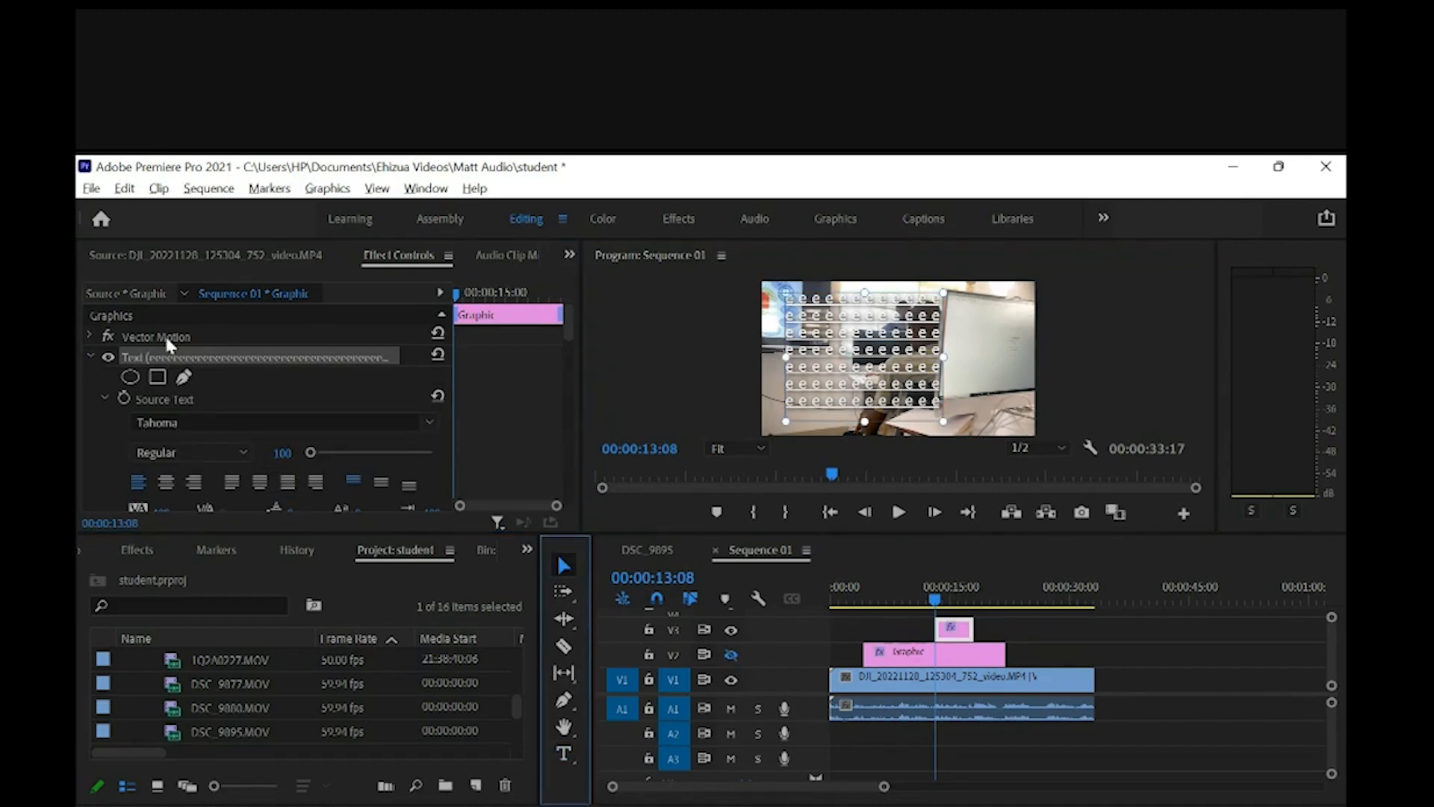
scroll(278, 459, "down", 3)
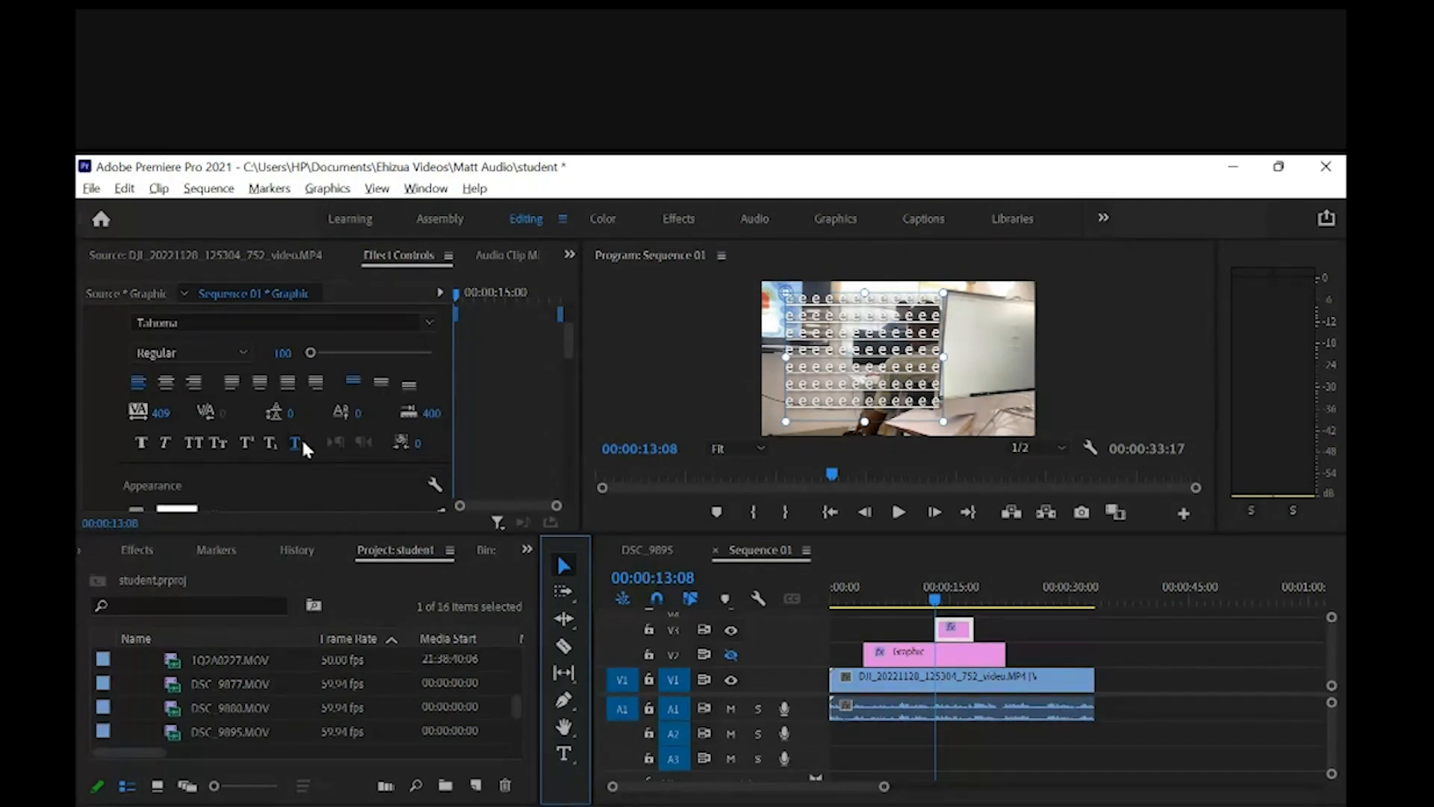
left_click_drag(293, 415, 344, 408)
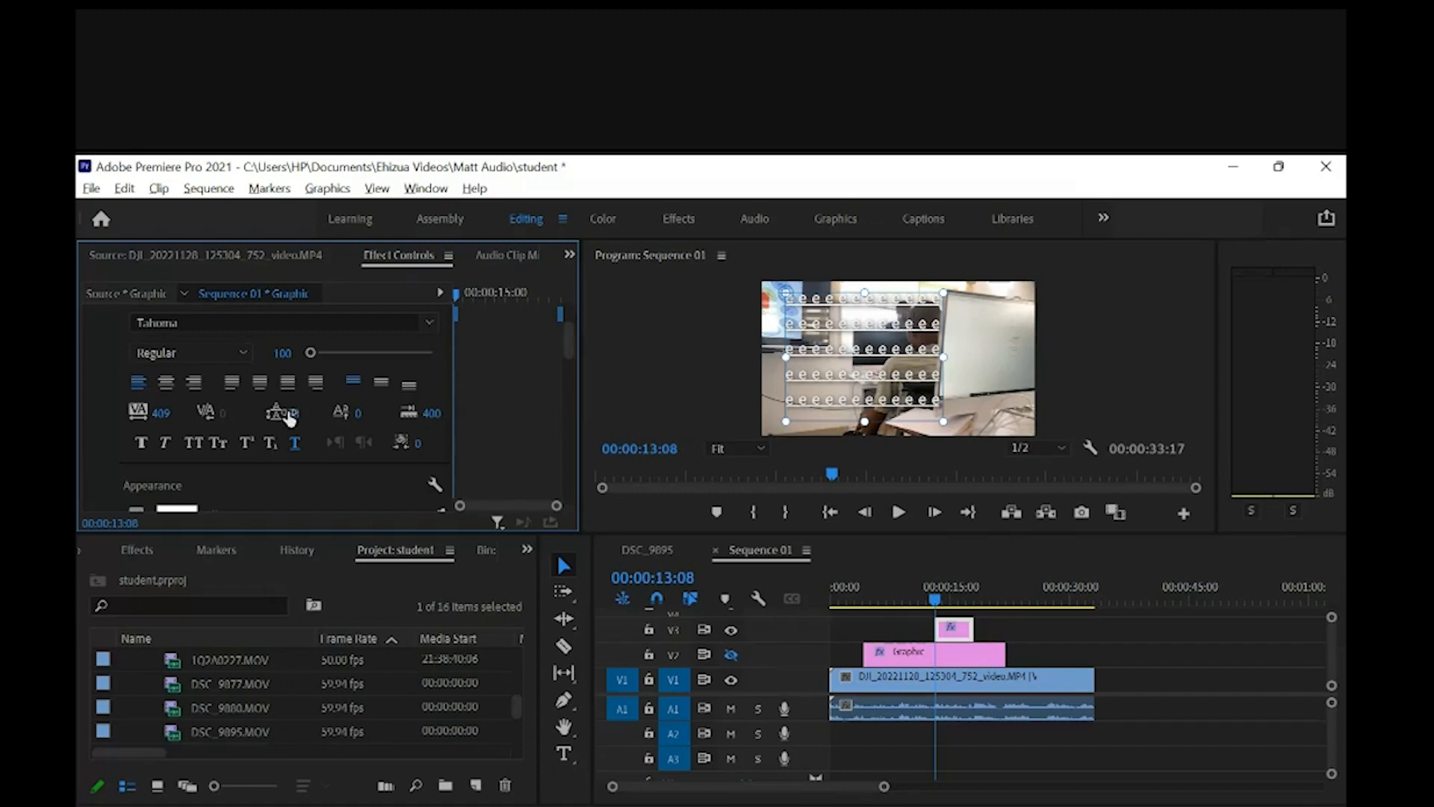
left_click_drag(289, 417, 297, 416)
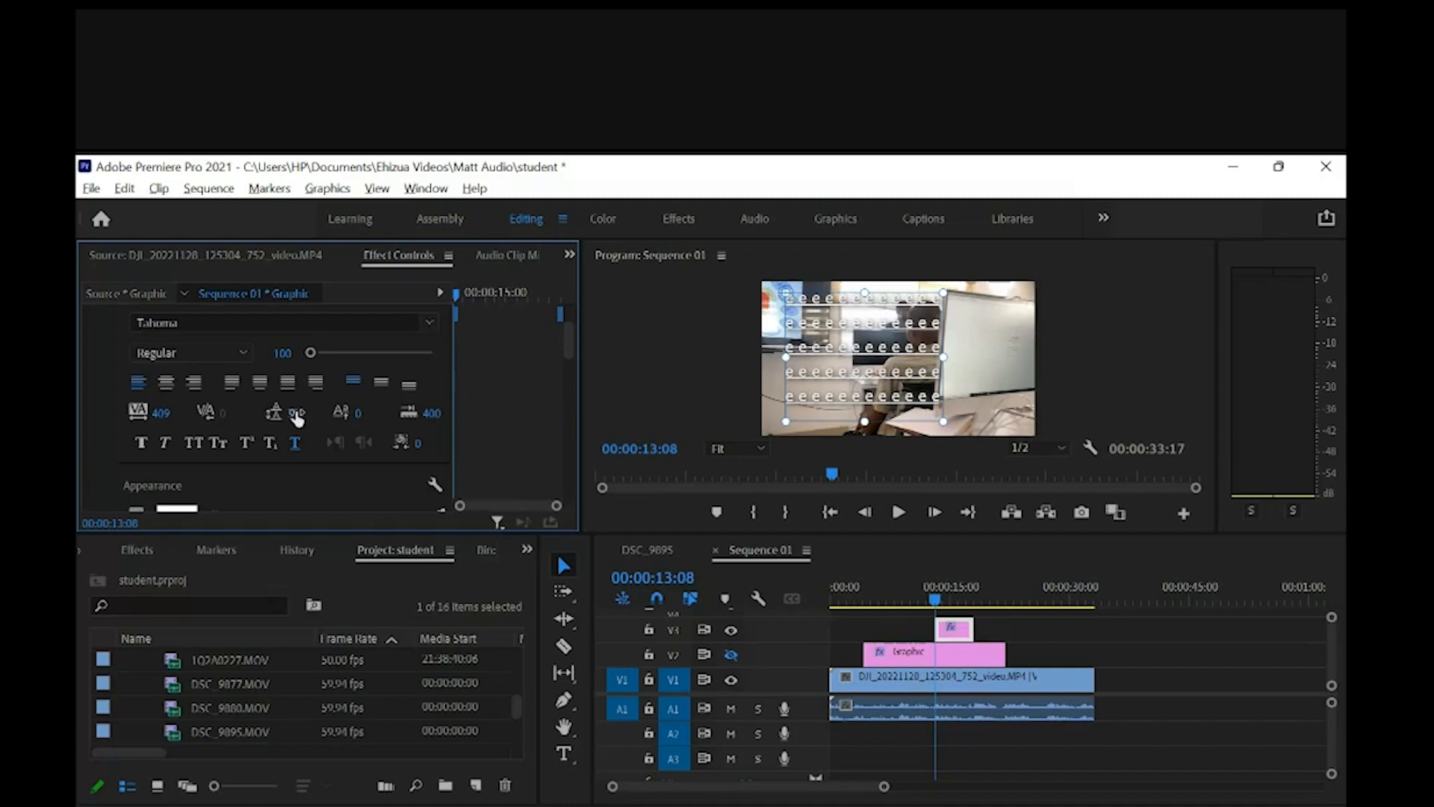
left_click_drag(297, 417, 272, 423)
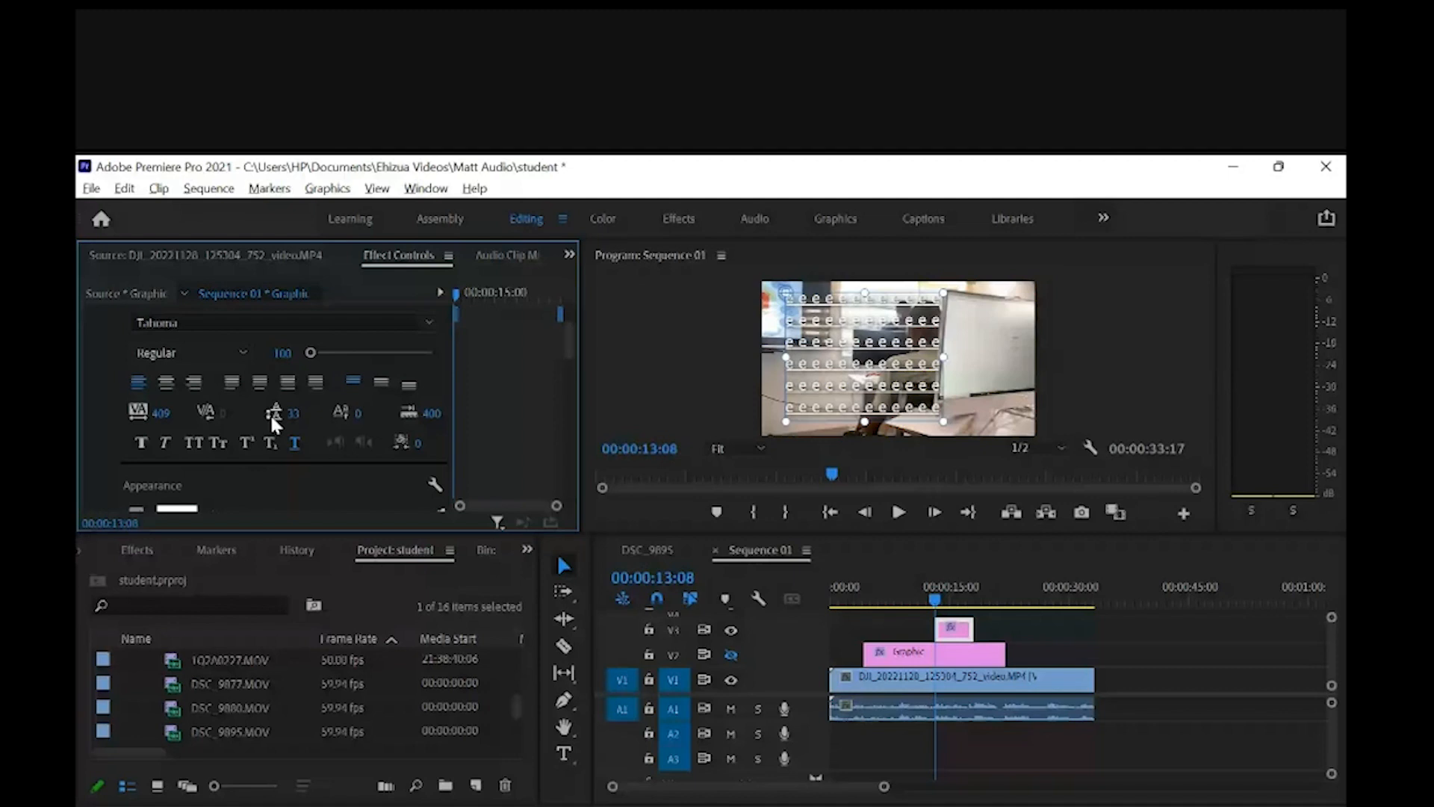
Step: Try a baseline shift of -6 and a tab width of 427 on the paragraph text, and restore both values
left_click_drag(359, 413, 296, 418)
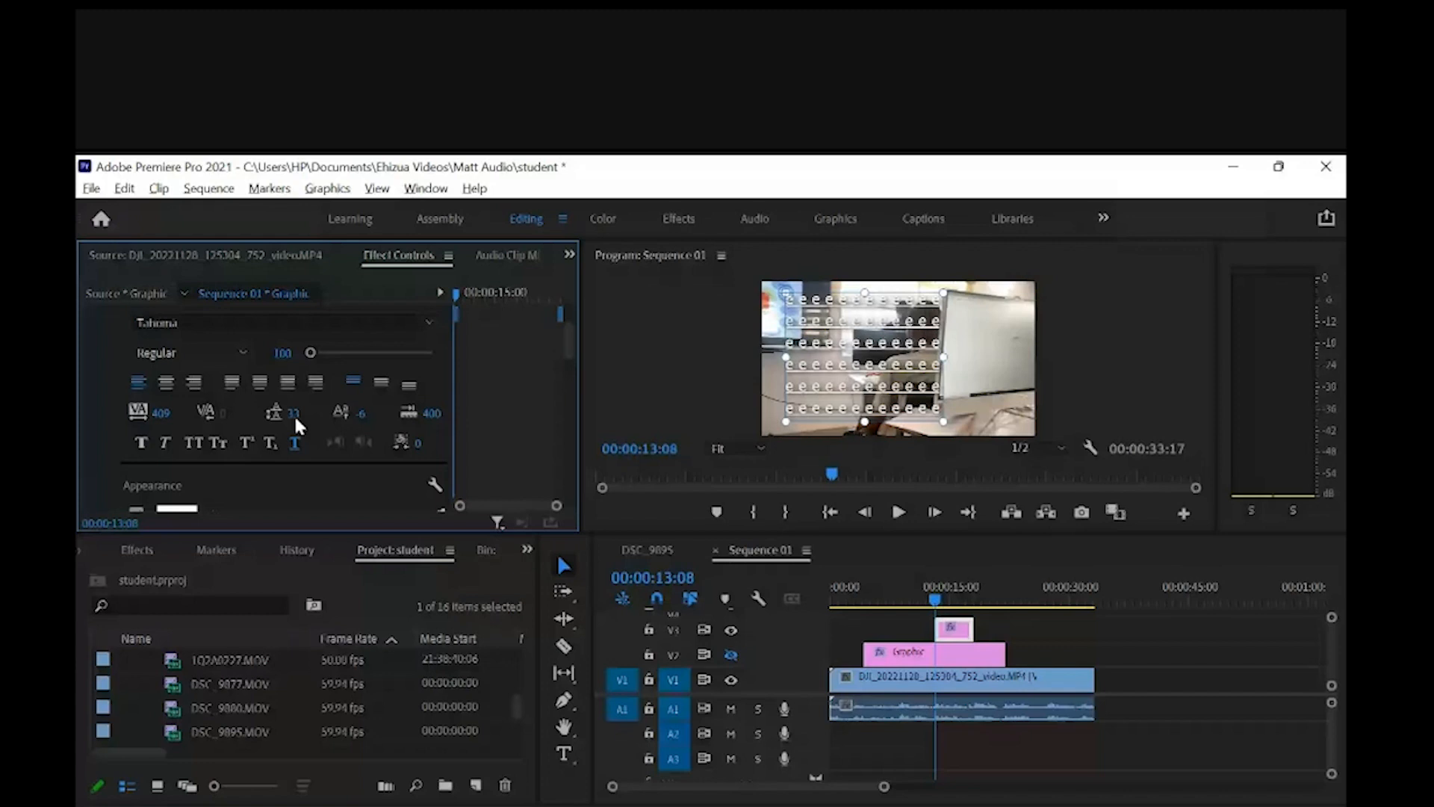
left_click_drag(360, 414, 366, 414)
left_click_drag(431, 413, 539, 430)
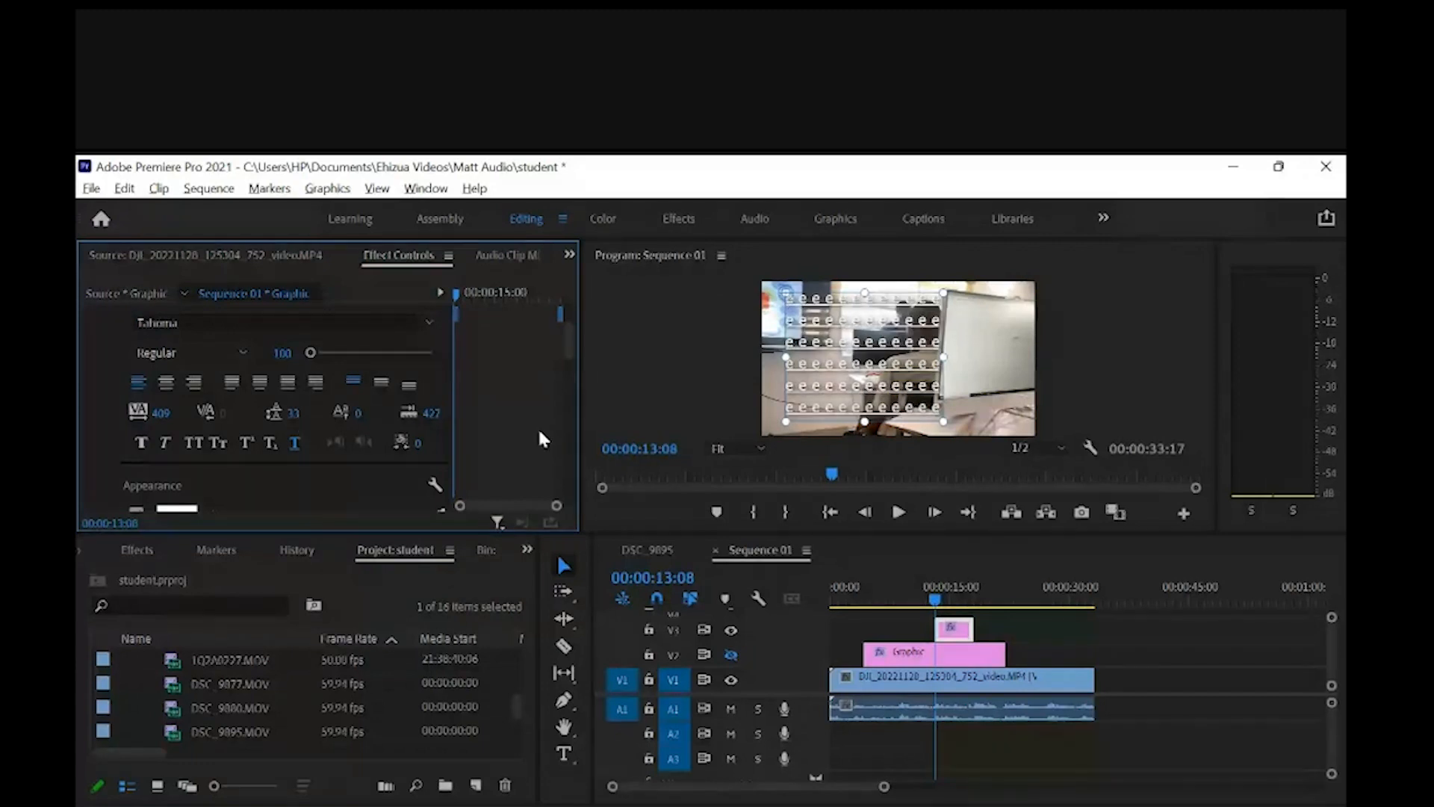
key("ctrl+z")
Step: Widen the paragraph text box almost to the picture's right edge, and try a larger tab width before undoing it
left_click_drag(943, 422, 1010, 424)
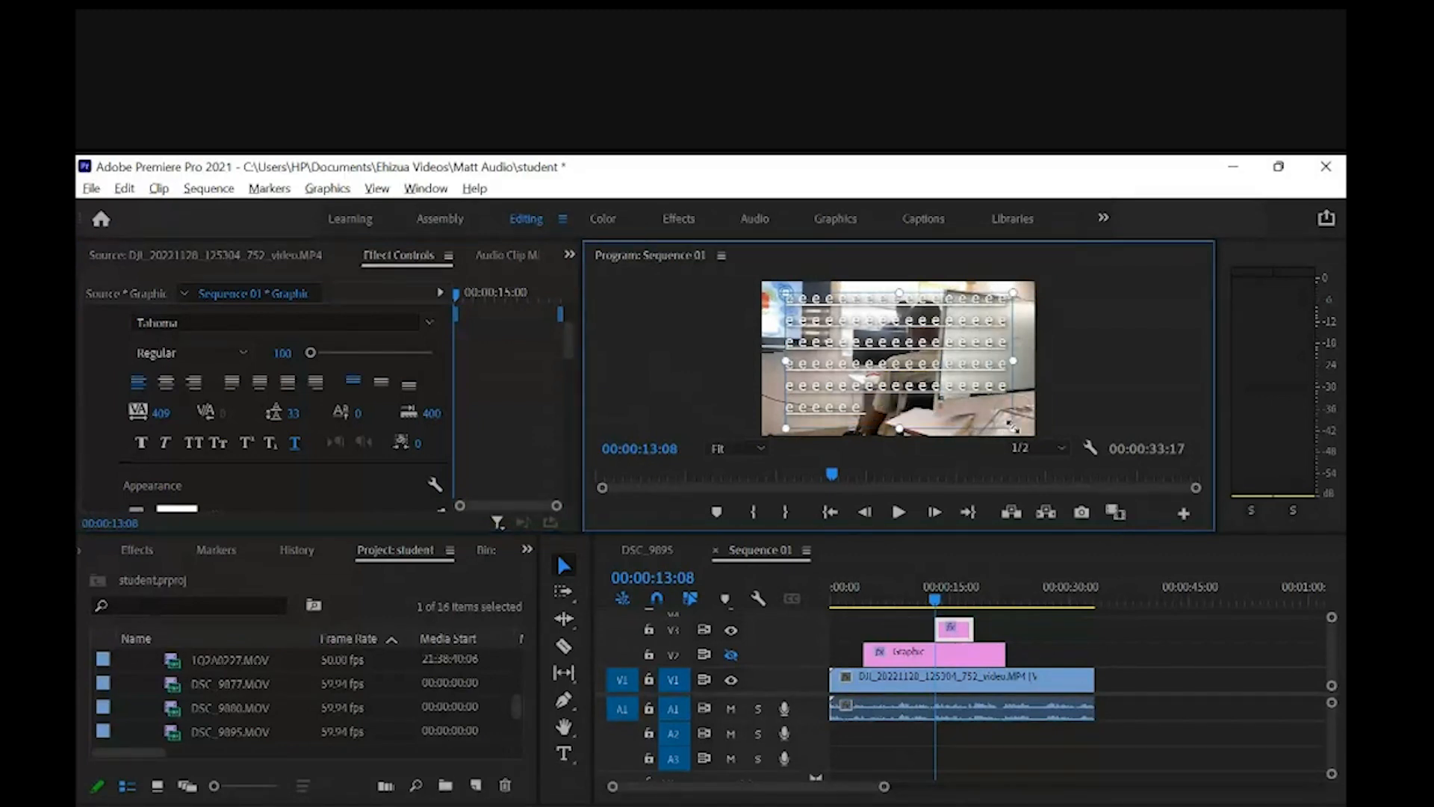
left_click(403, 416)
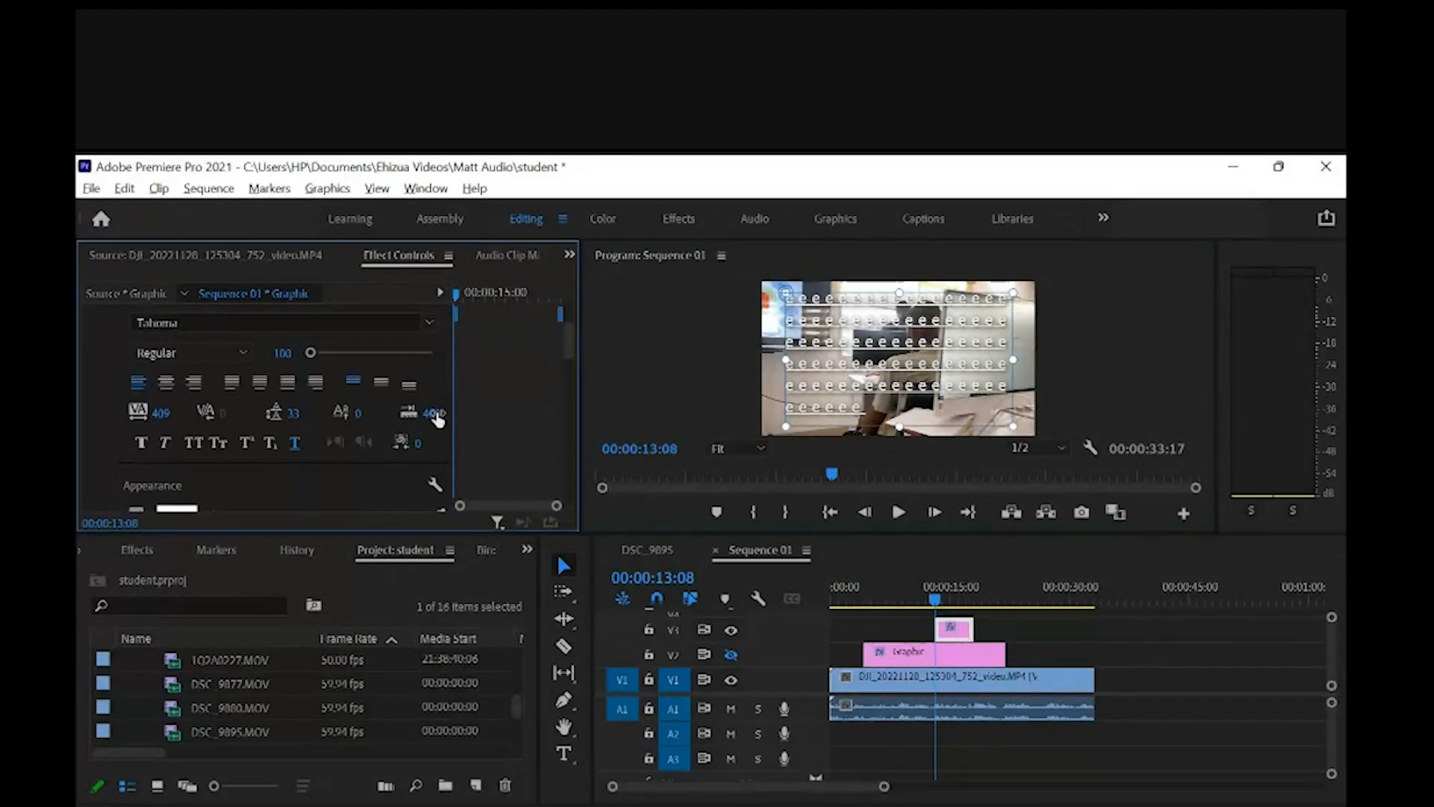
left_click_drag(434, 414, 543, 410)
key("ctrl+z")
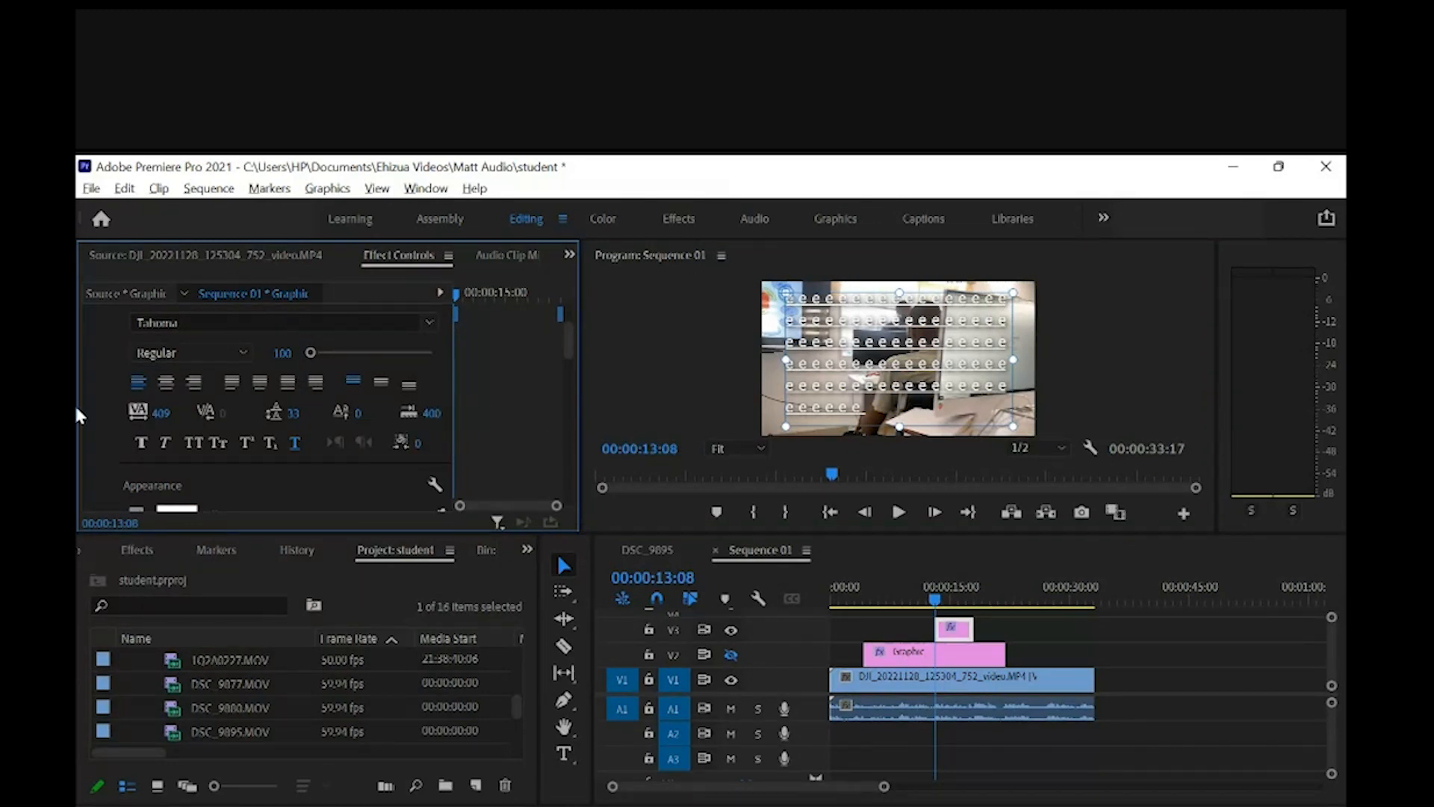
Step: Try centre and right alignment on the paragraph text, followed by the justify options for last left, last centre, all and last right
left_click(166, 385)
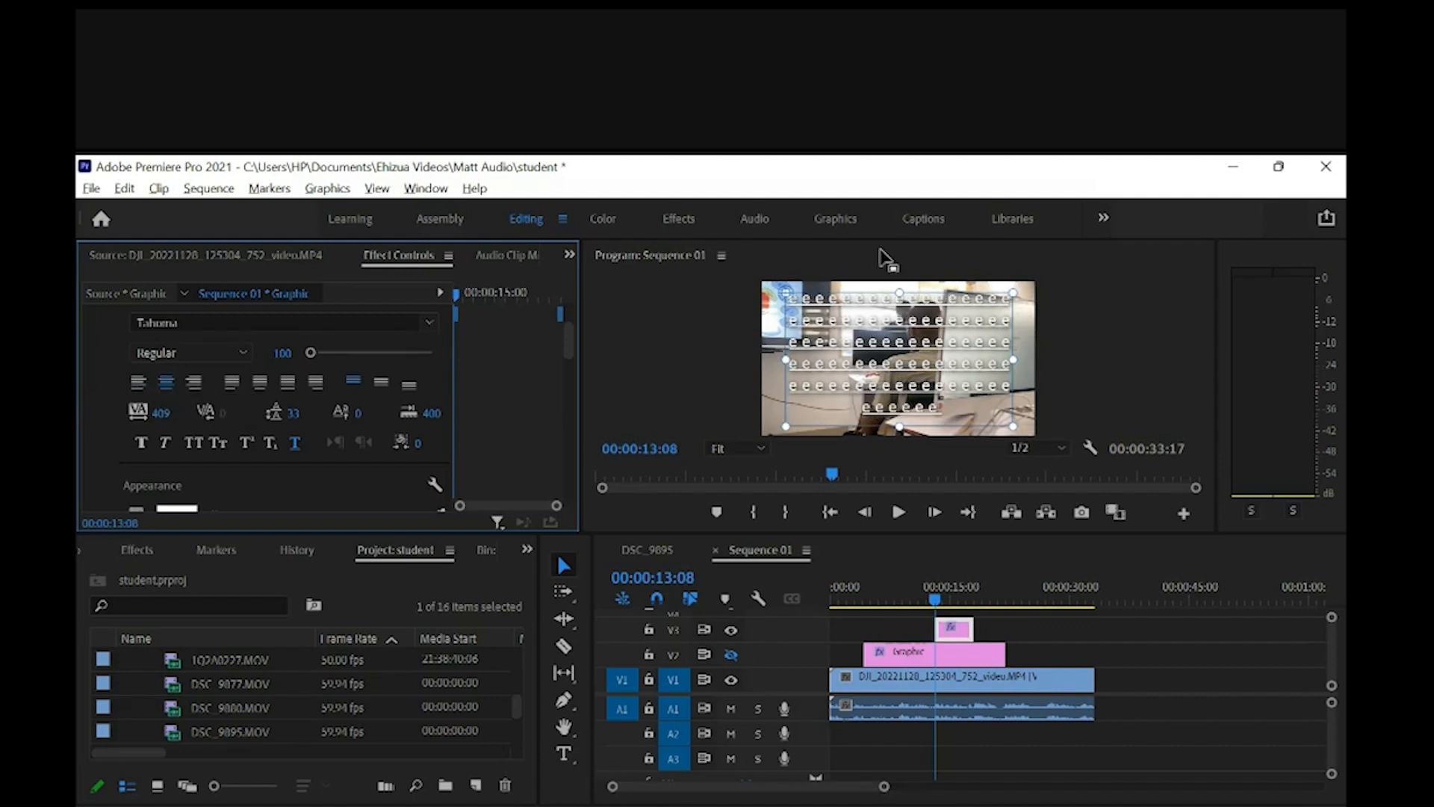
left_click(201, 379)
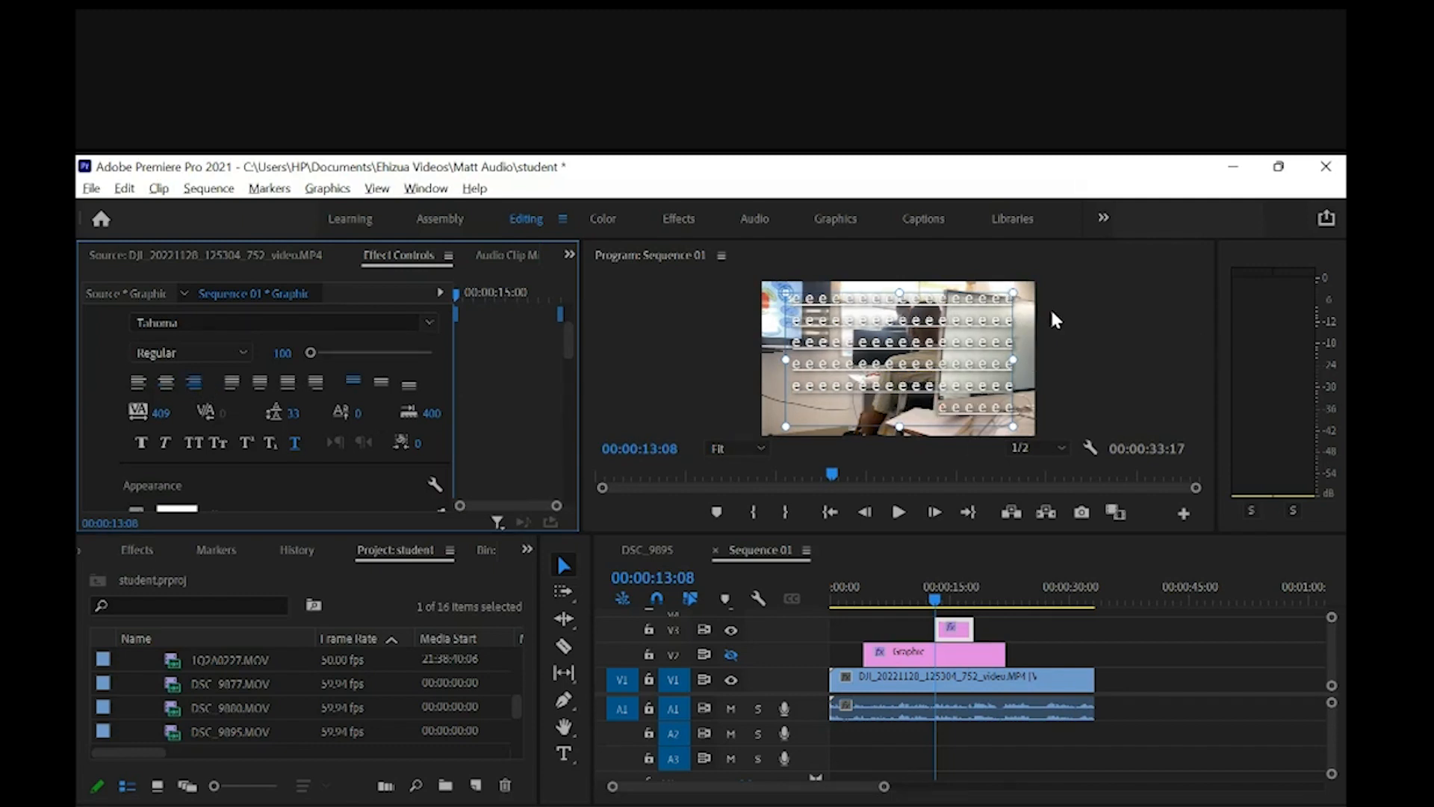
left_click(235, 378)
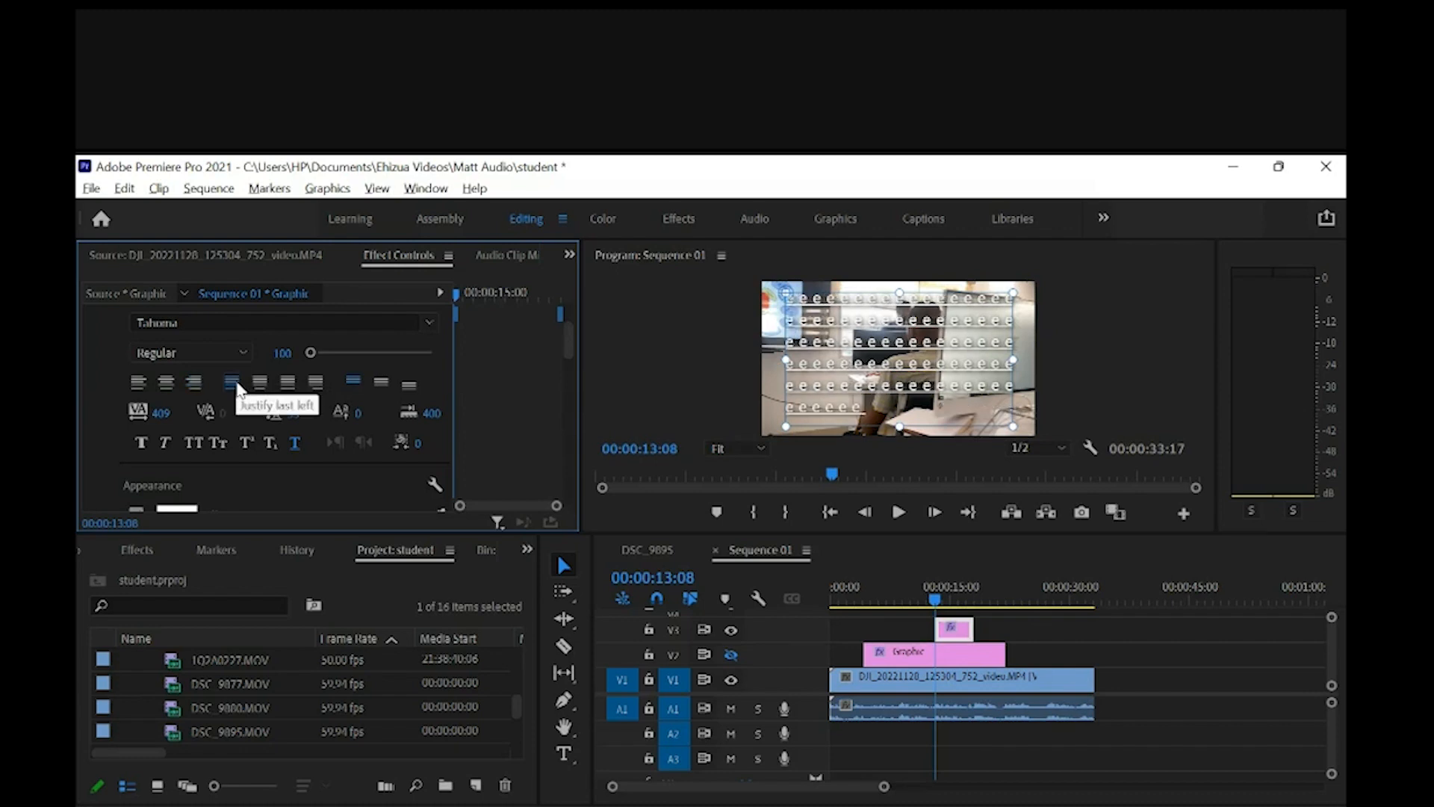
left_click(260, 382)
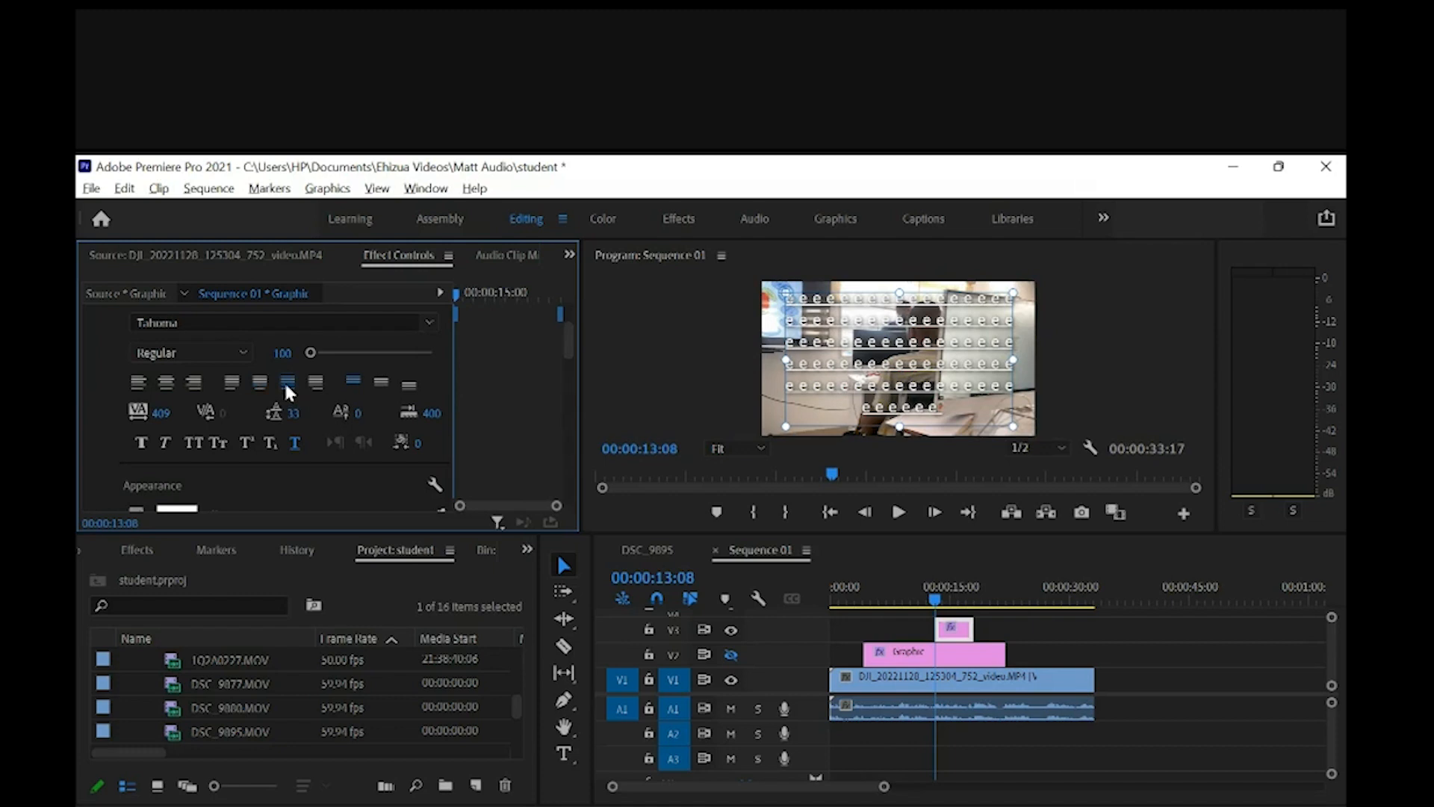
left_click(315, 384)
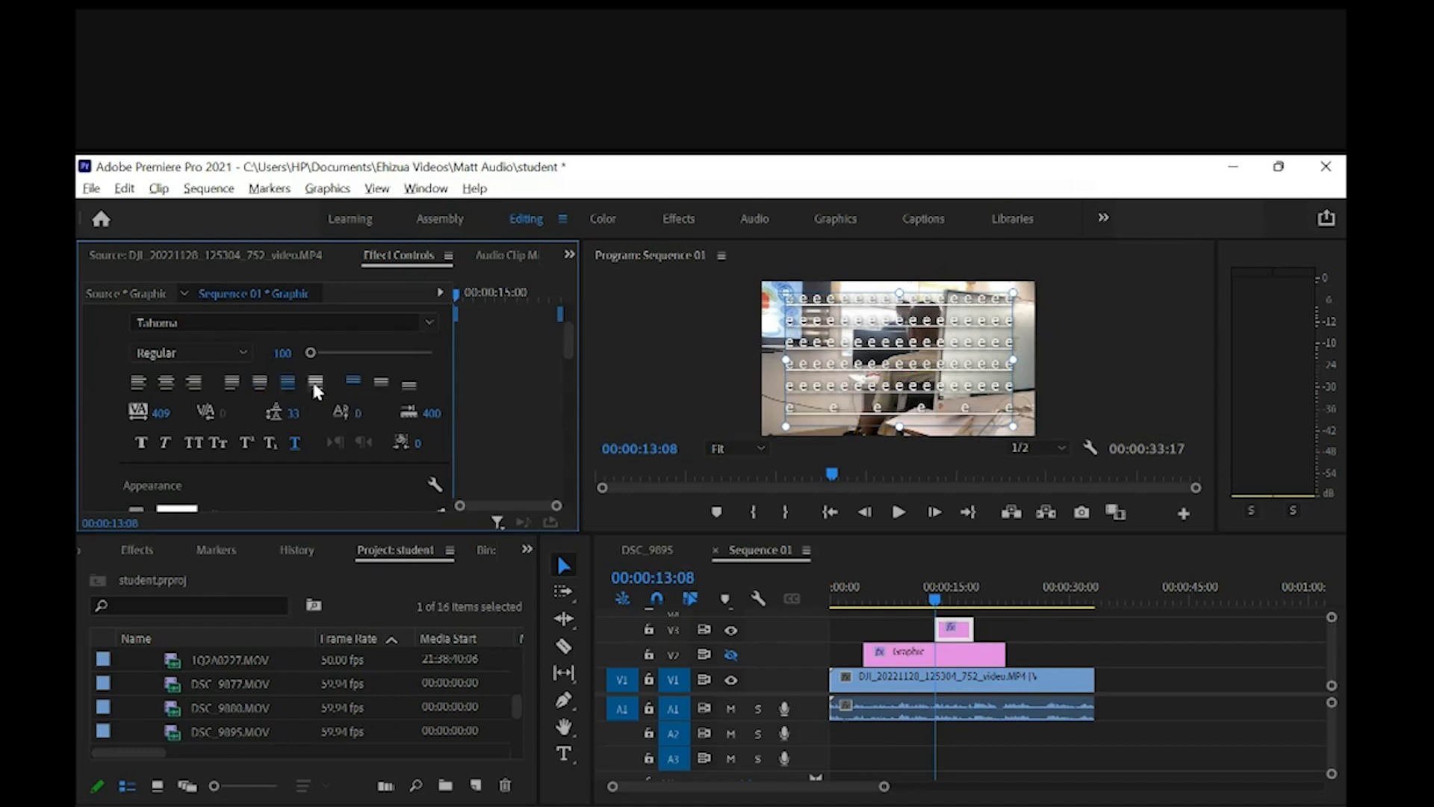
left_click(315, 385)
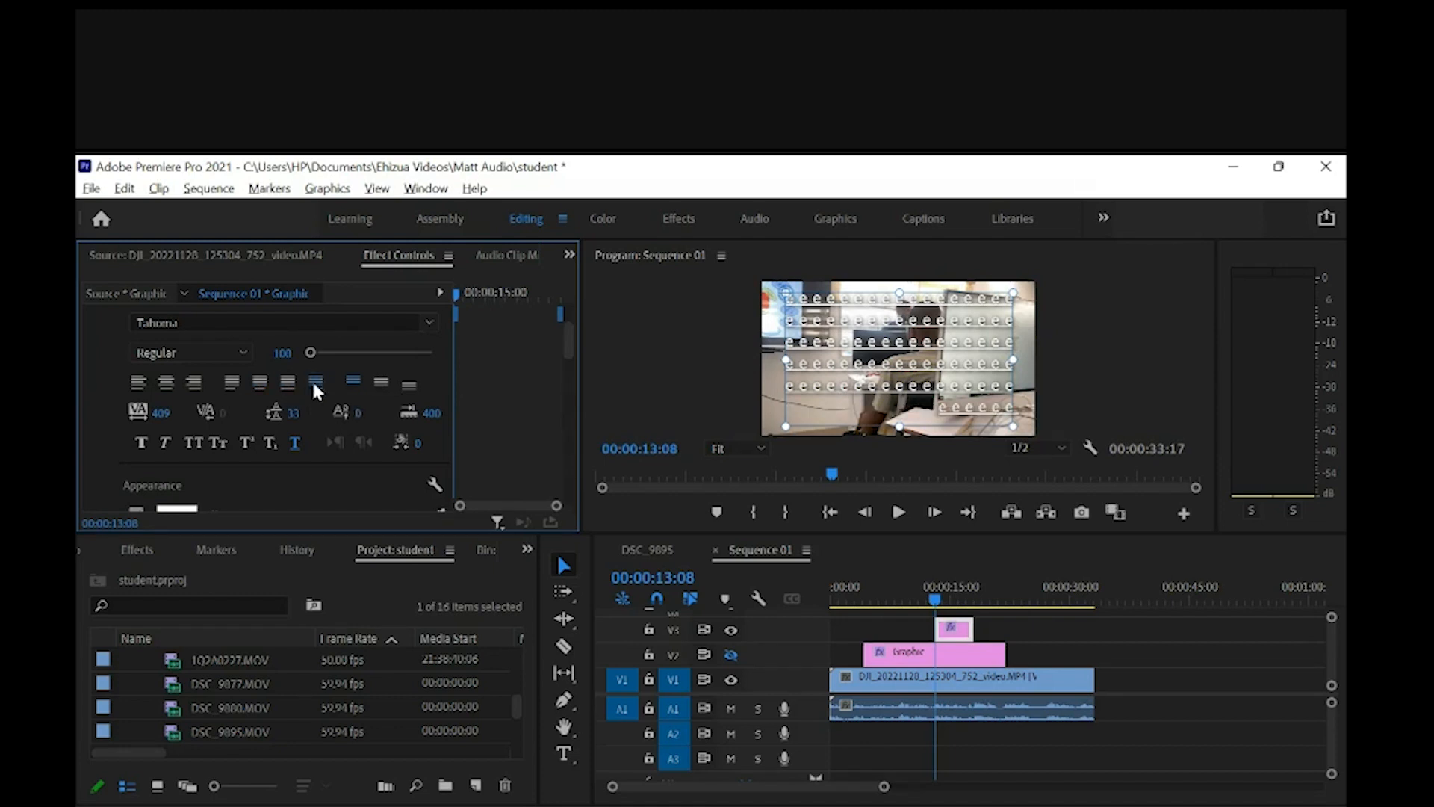
Step: Try centre and bottom vertical alignment on the paragraph text, and return it to left and top alignment
left_click(351, 382)
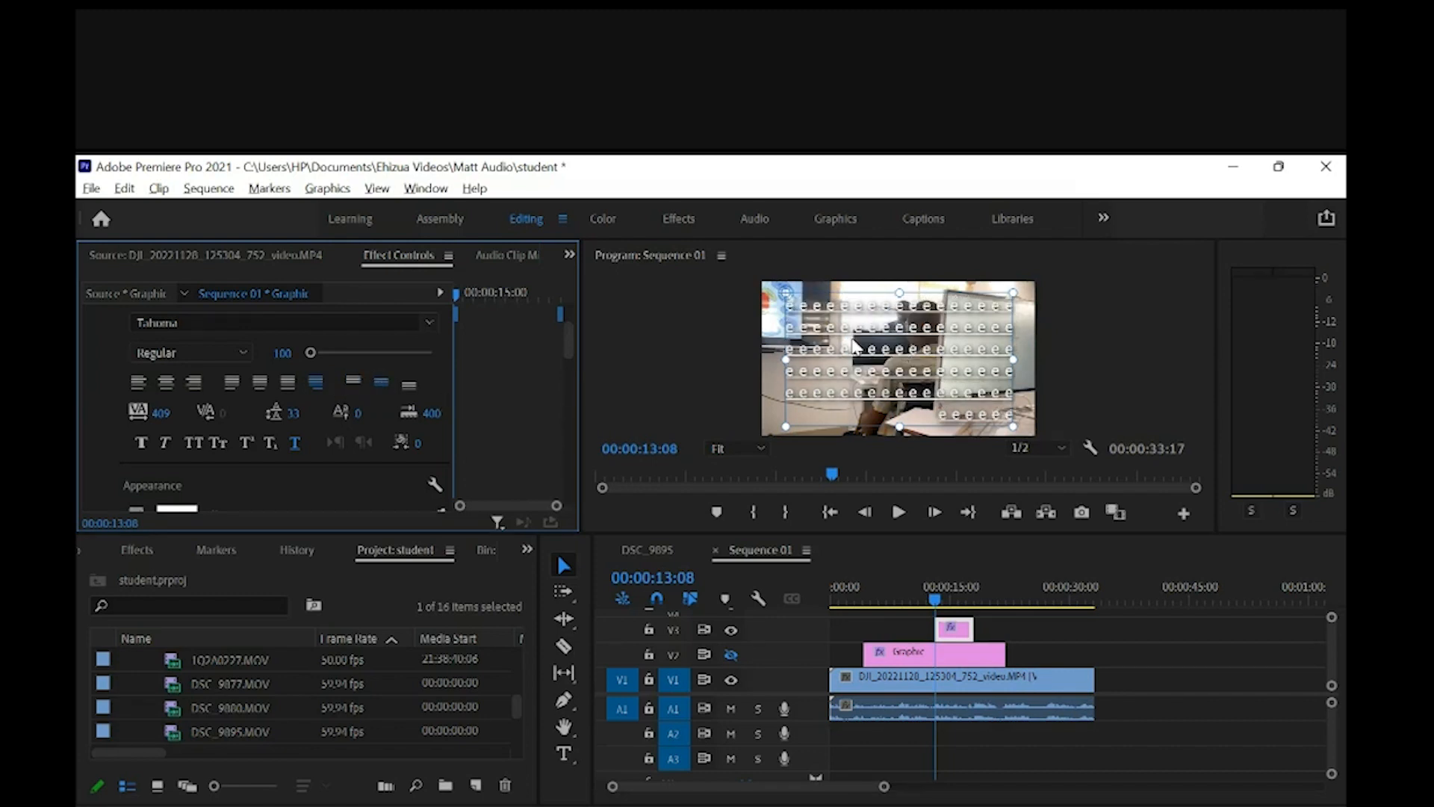
left_click(410, 383)
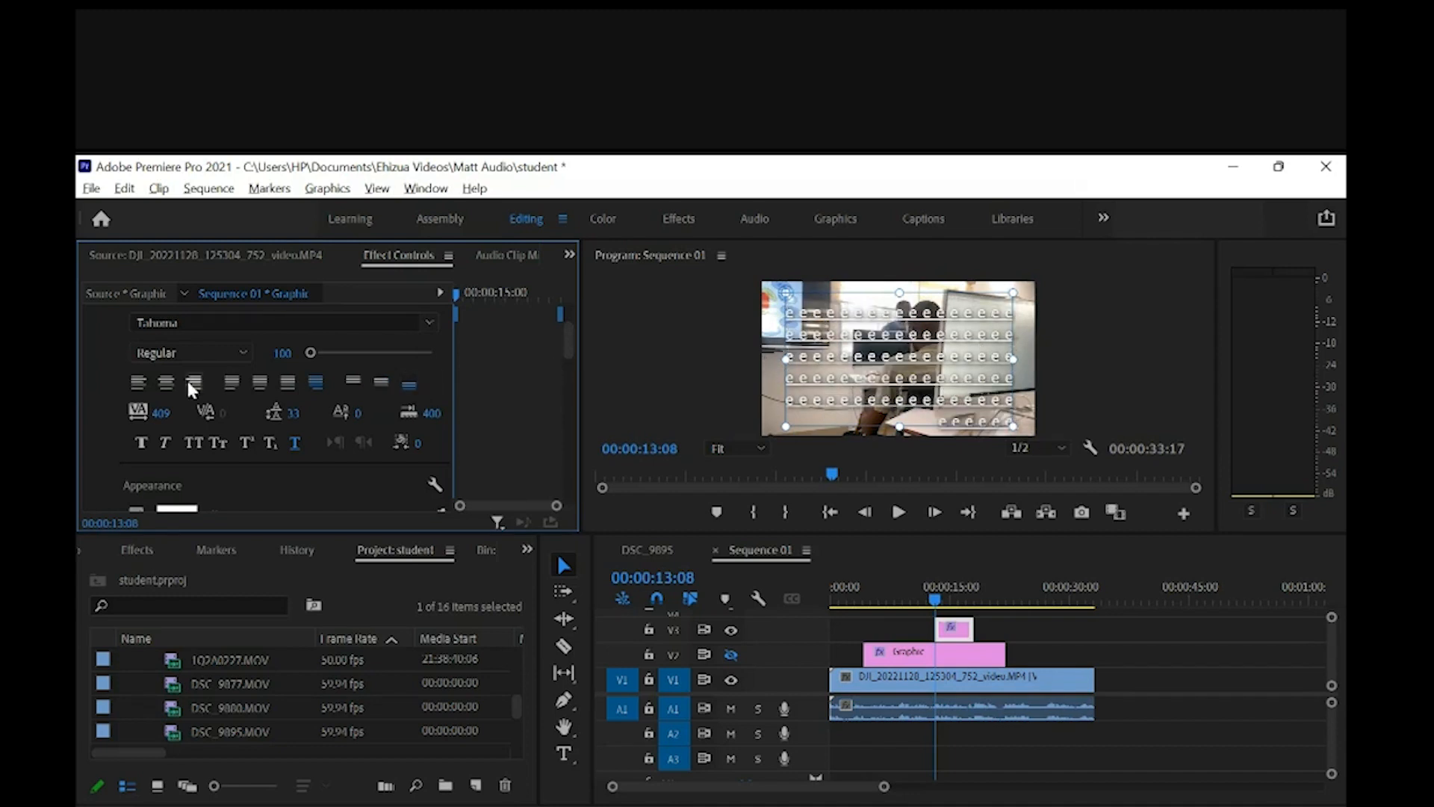
left_click(141, 380)
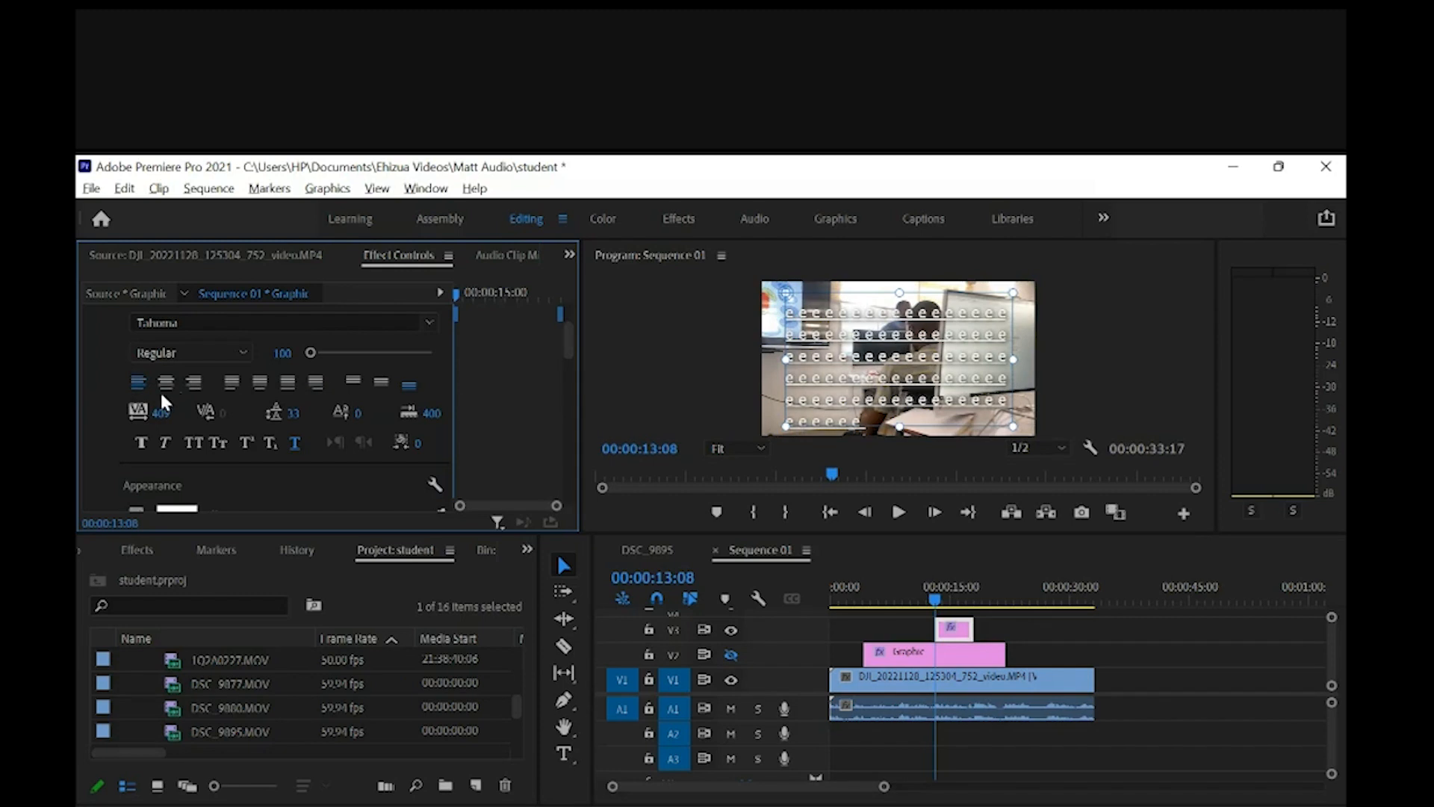
left_click(354, 382)
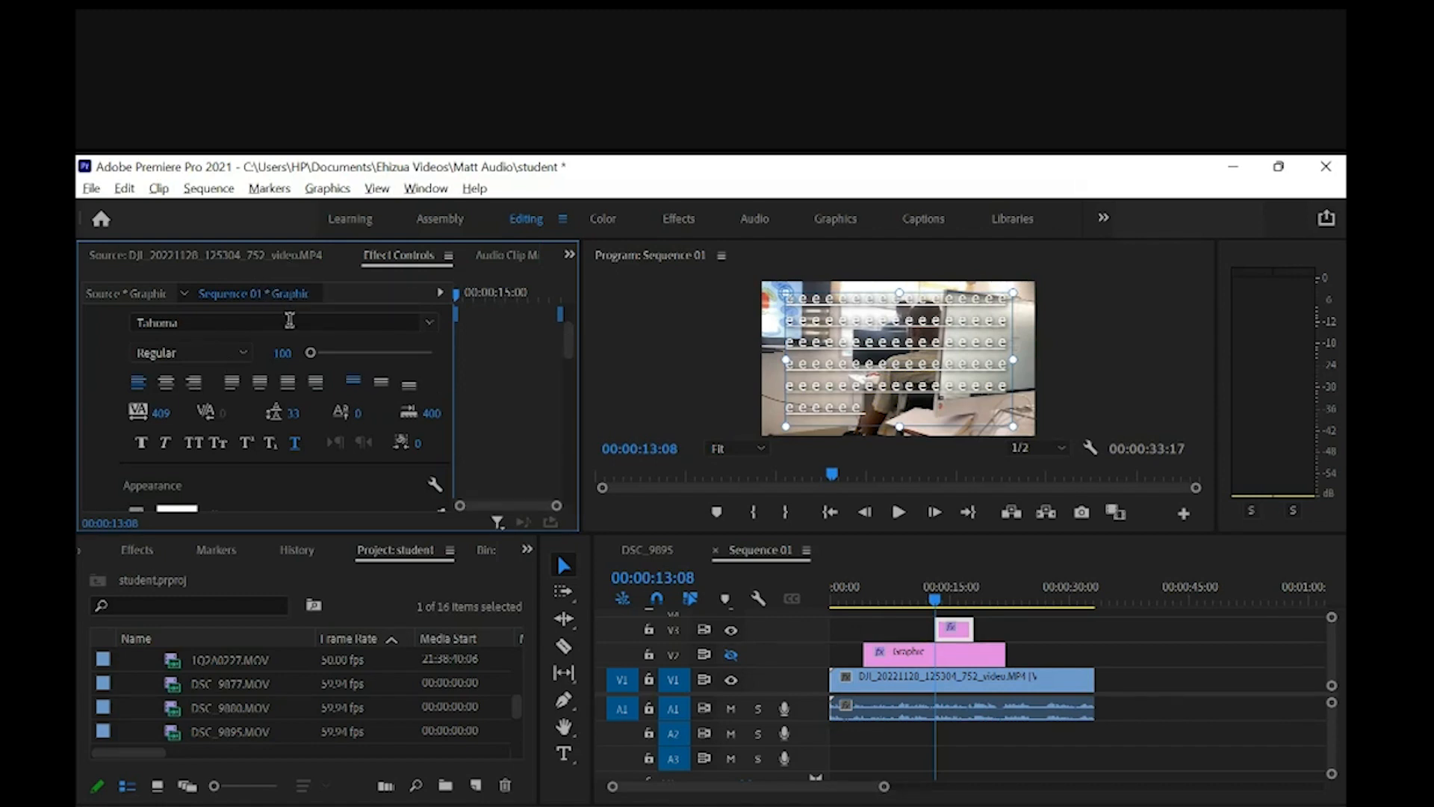
Step: Try larger font sizes up to 306 on the paragraph text, and reduce it to small lettering again
left_click_drag(312, 354, 308, 354)
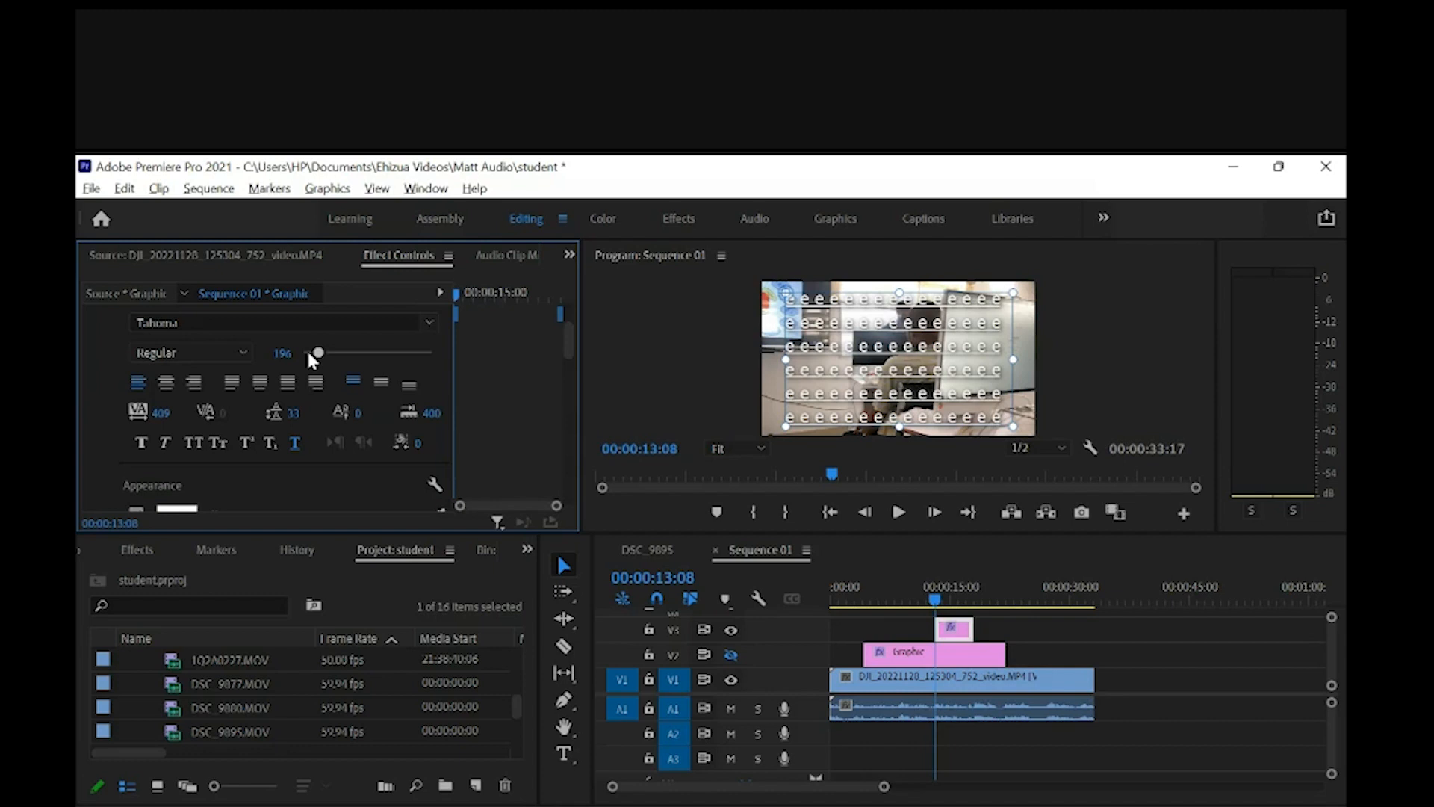
left_click_drag(308, 352, 324, 353)
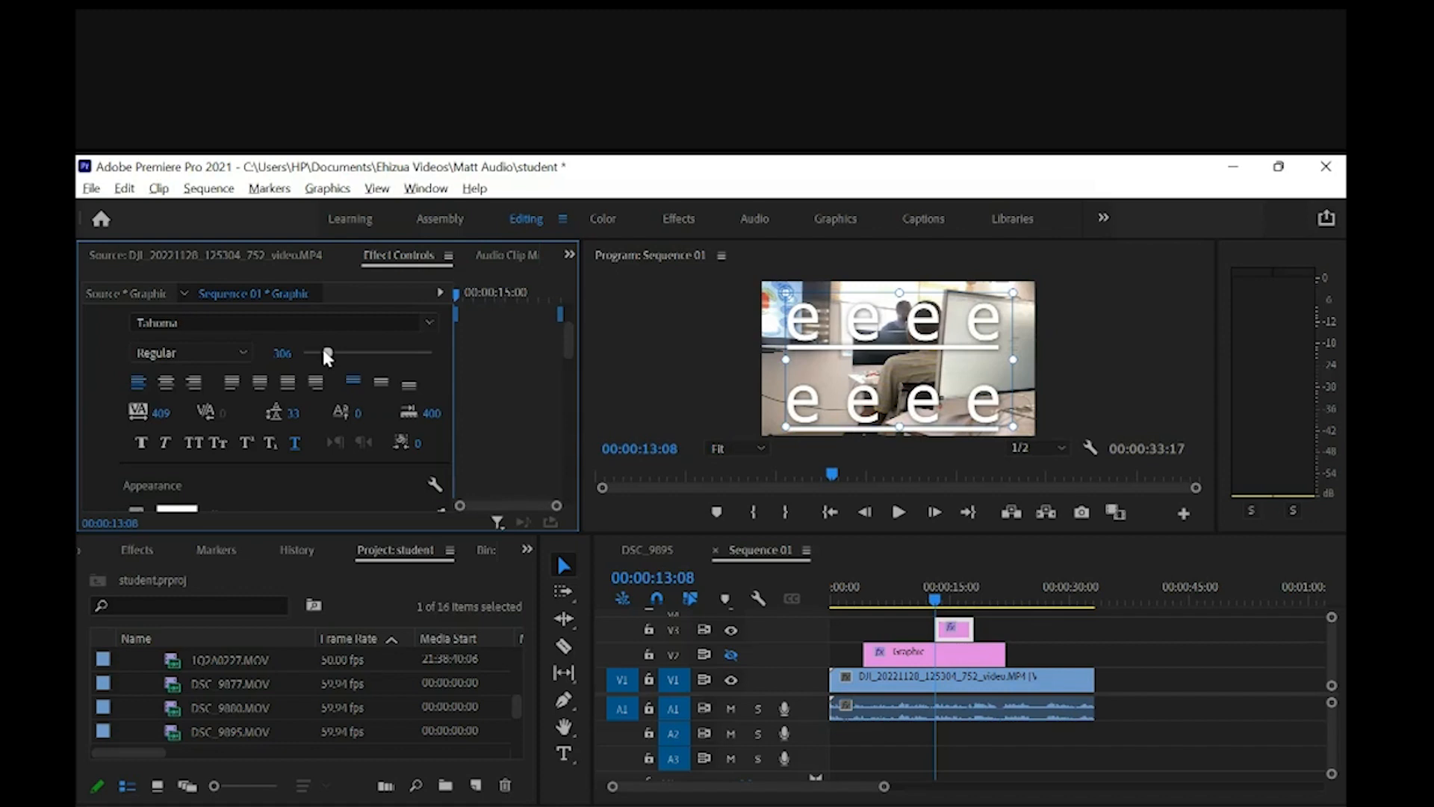
left_click_drag(324, 351, 314, 352)
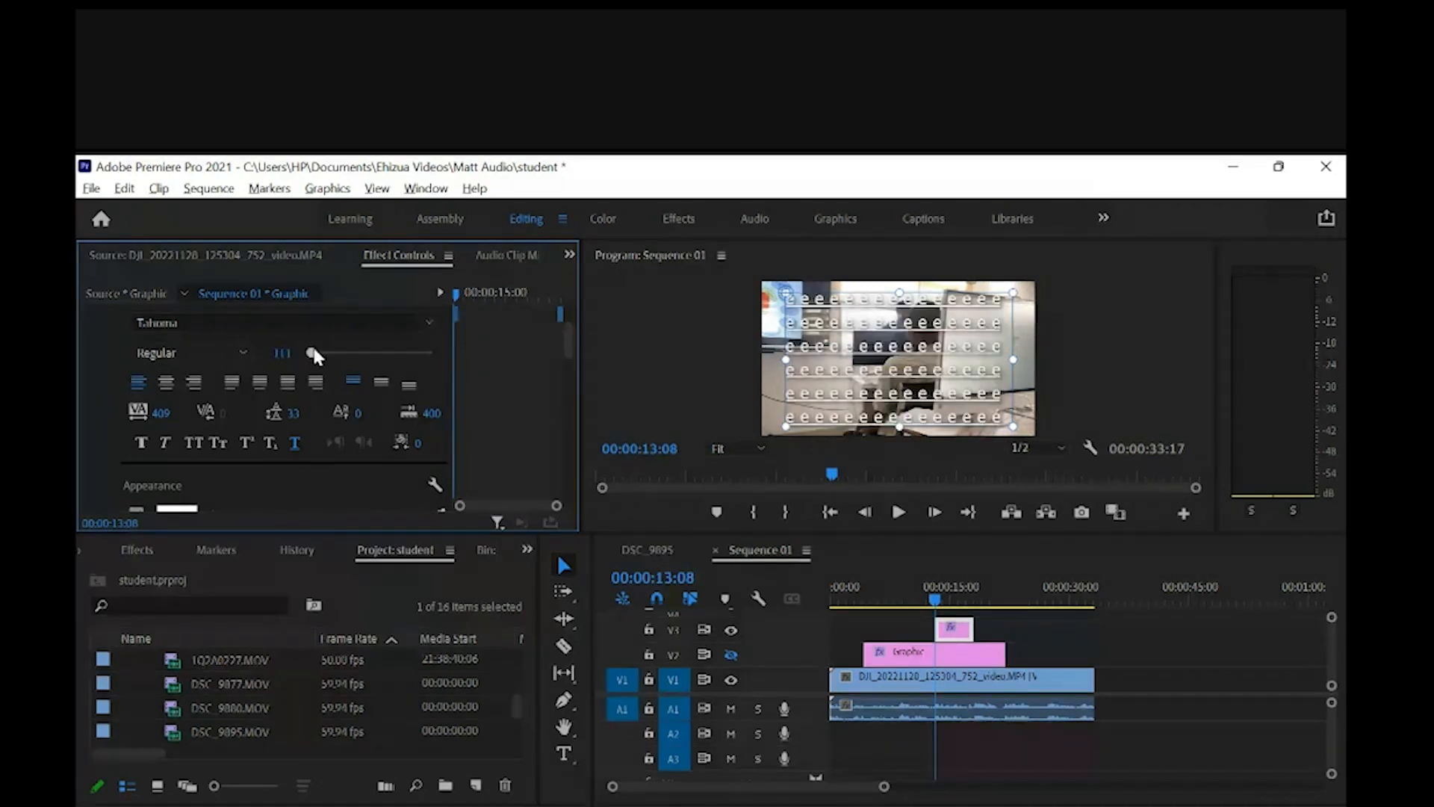